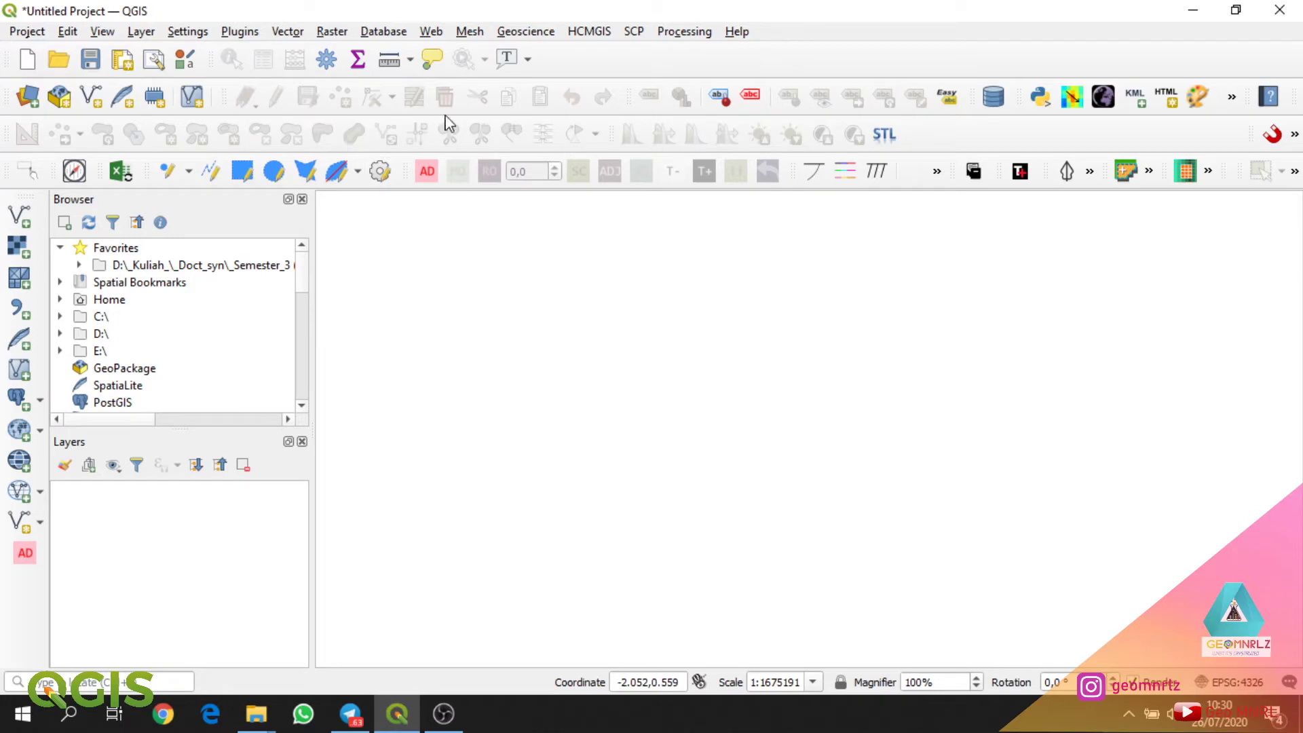
pyautogui.click(601, 34)
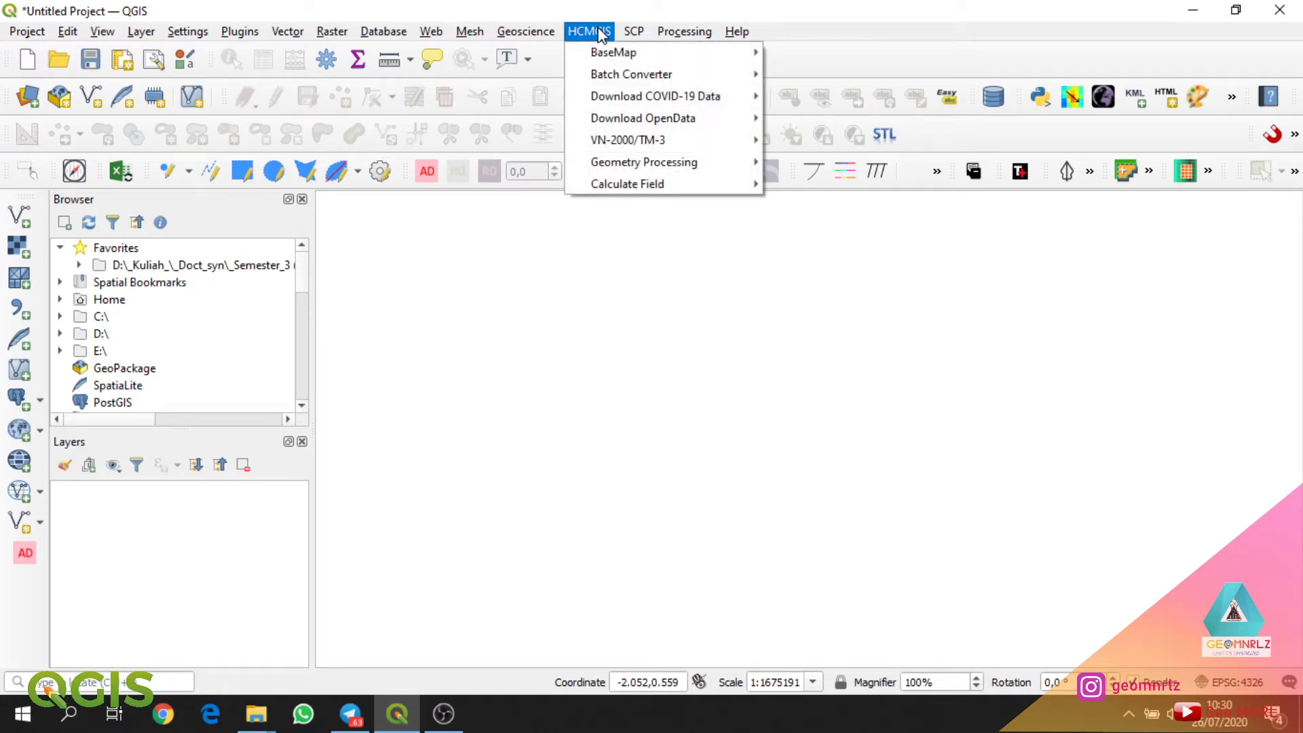
pyautogui.click(721, 10)
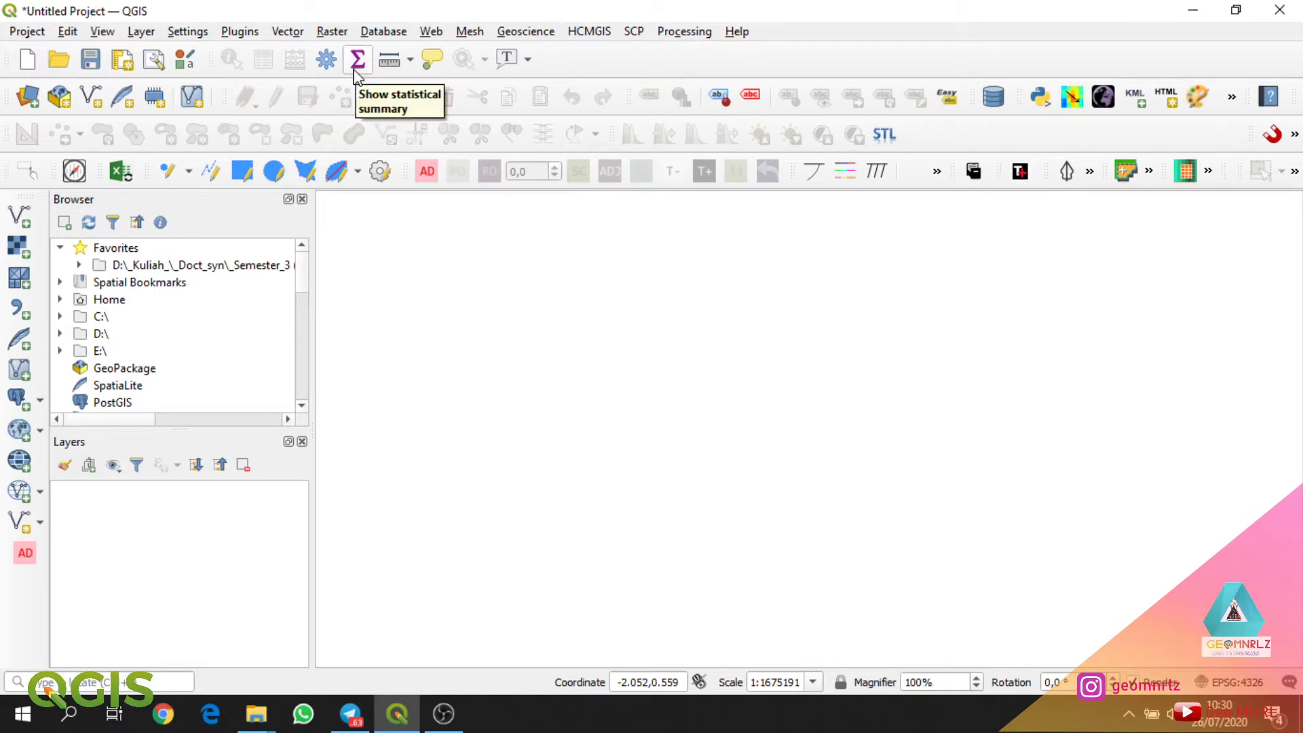
# Search all plugins for "tile" in the plugin manager and check the details of Tile+.
pyautogui.click(241, 32)
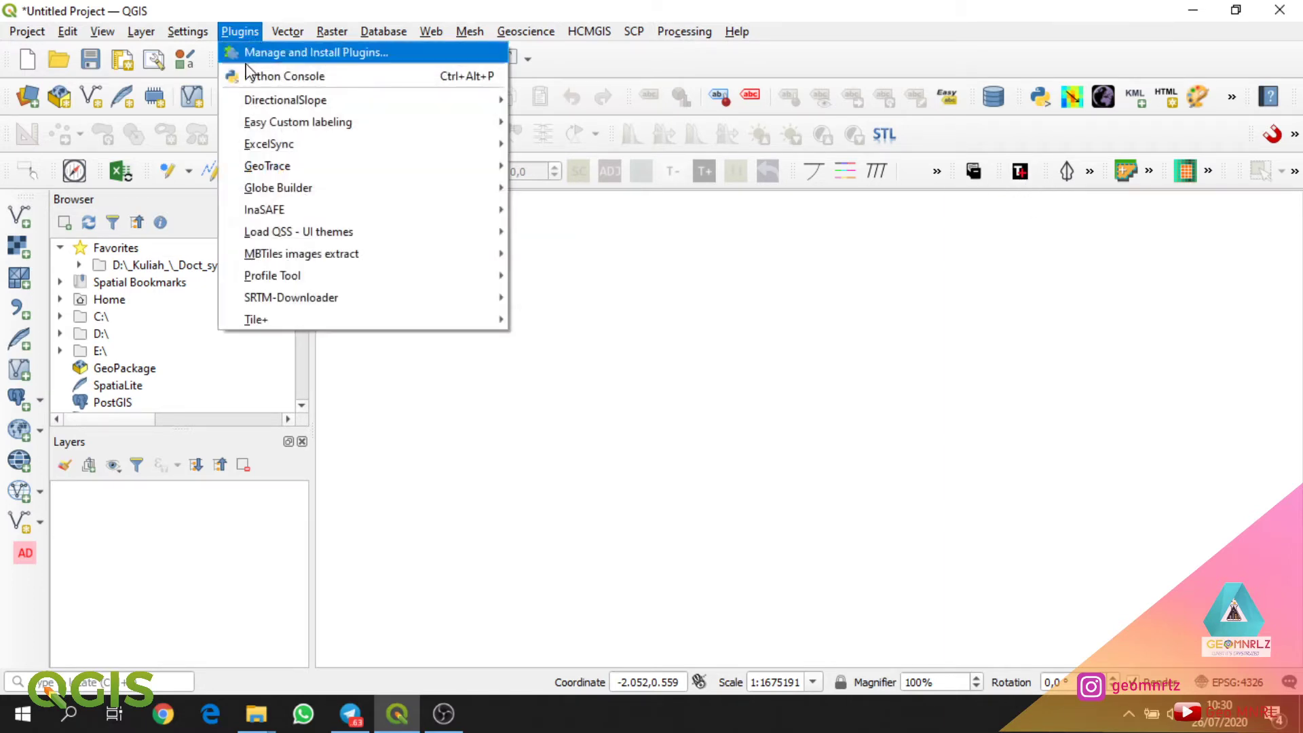
pyautogui.moveTo(282, 325)
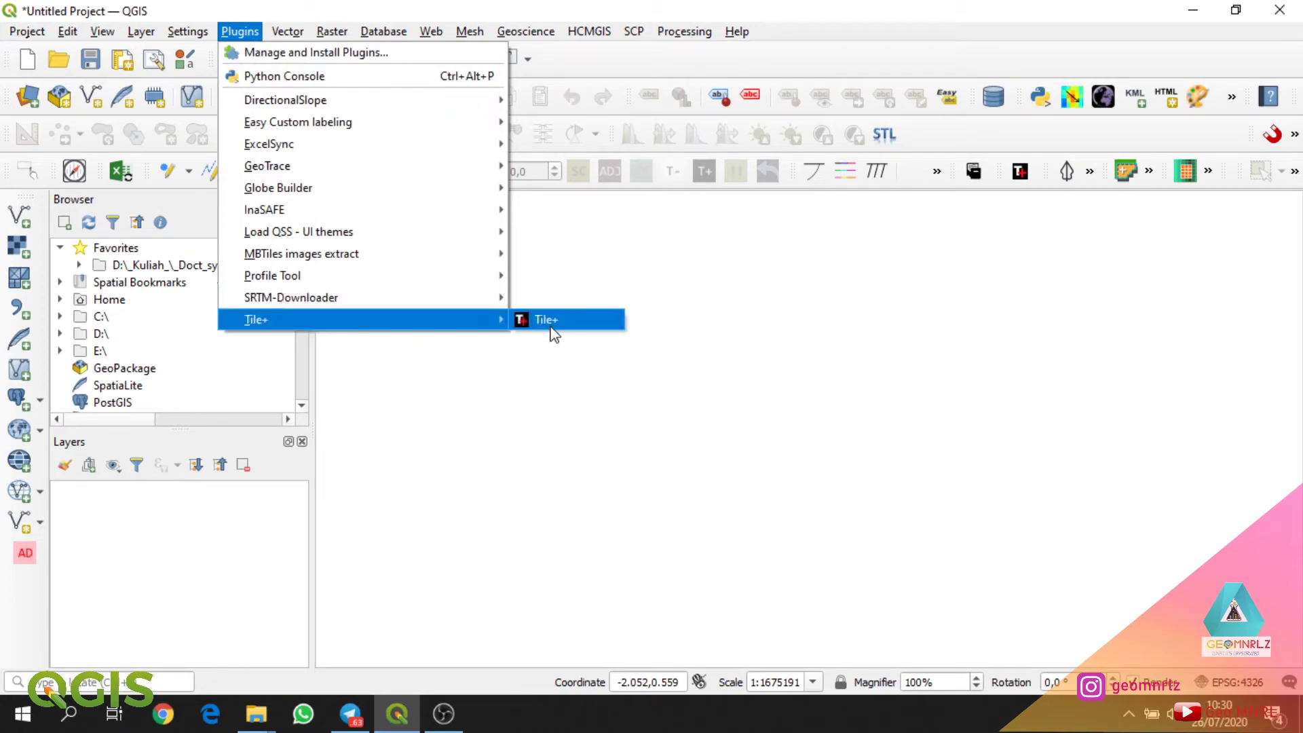
pyautogui.click(285, 55)
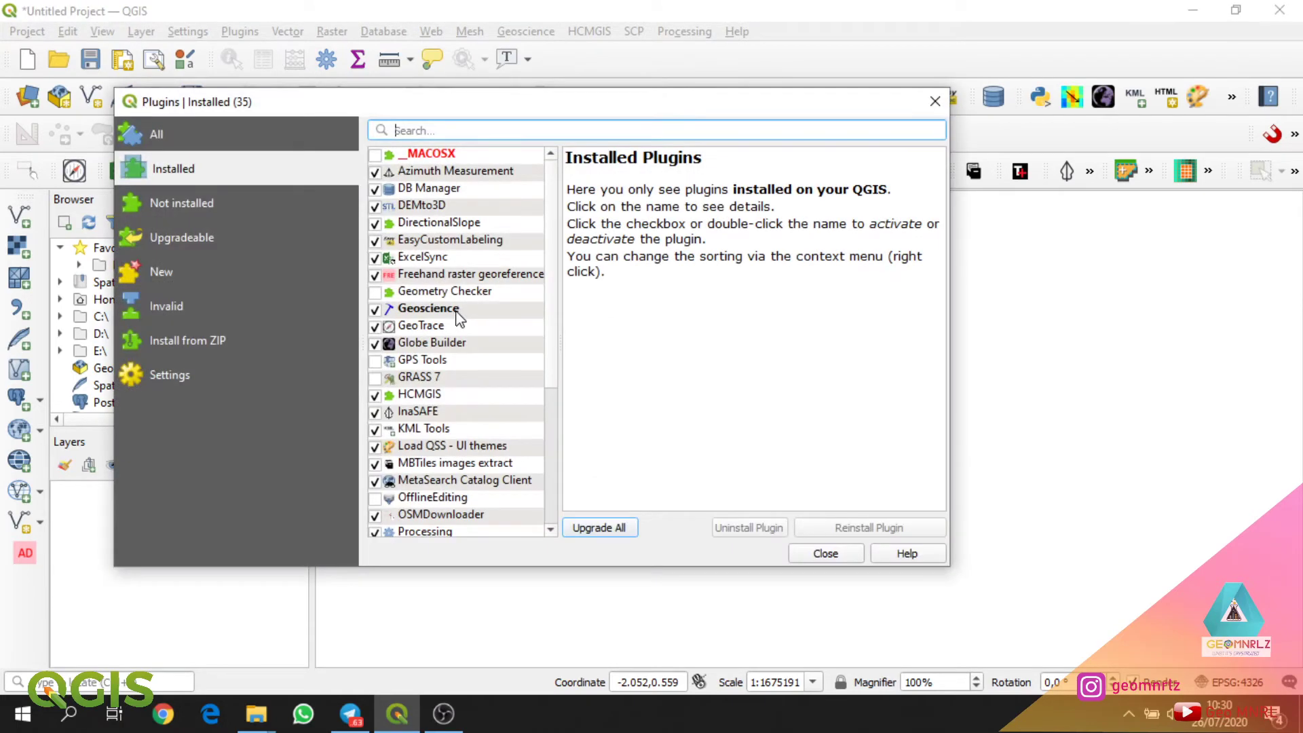
pyautogui.click(213, 142)
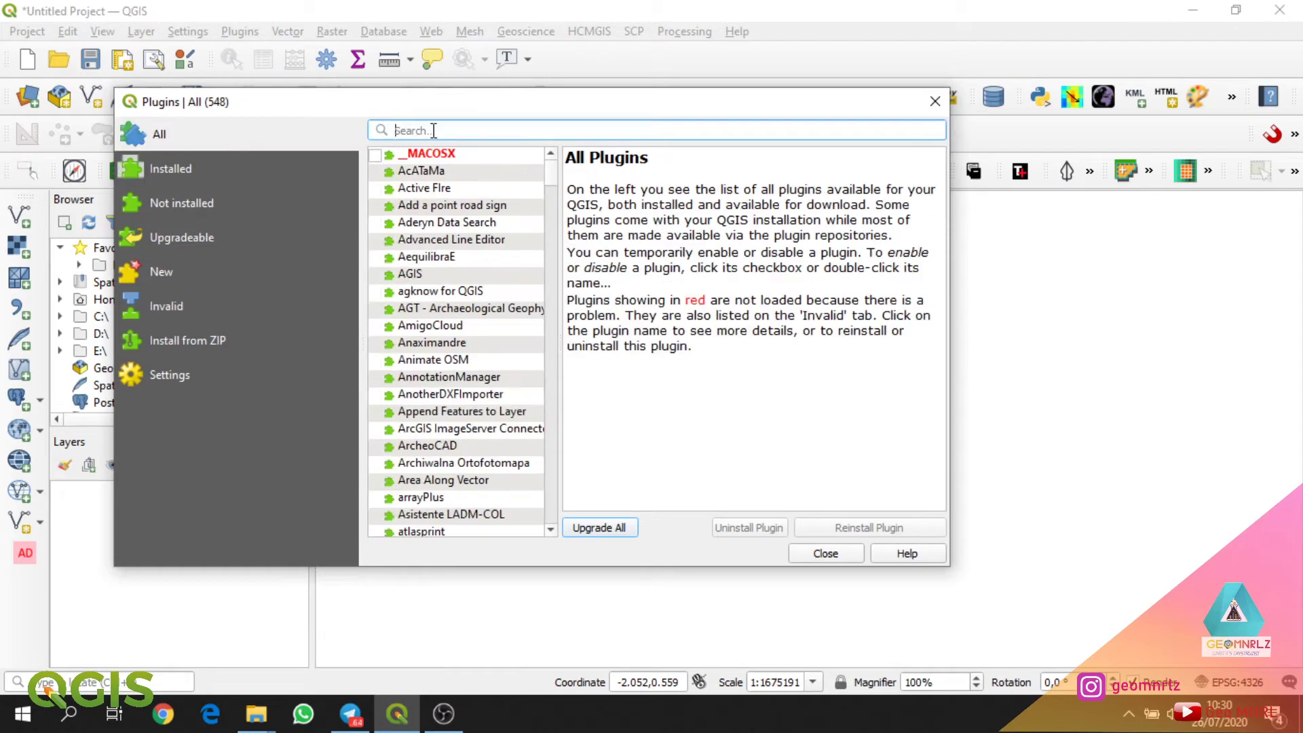
pyautogui.write('tile')
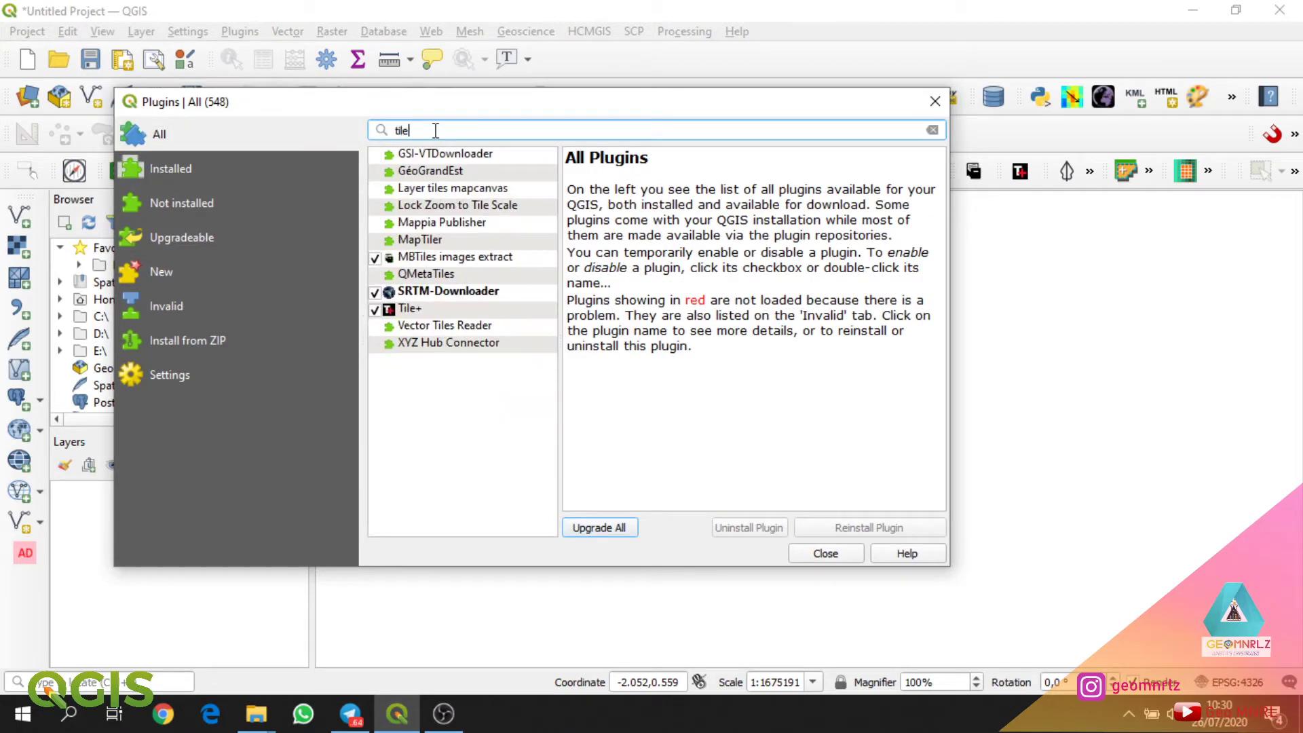
pyautogui.click(412, 310)
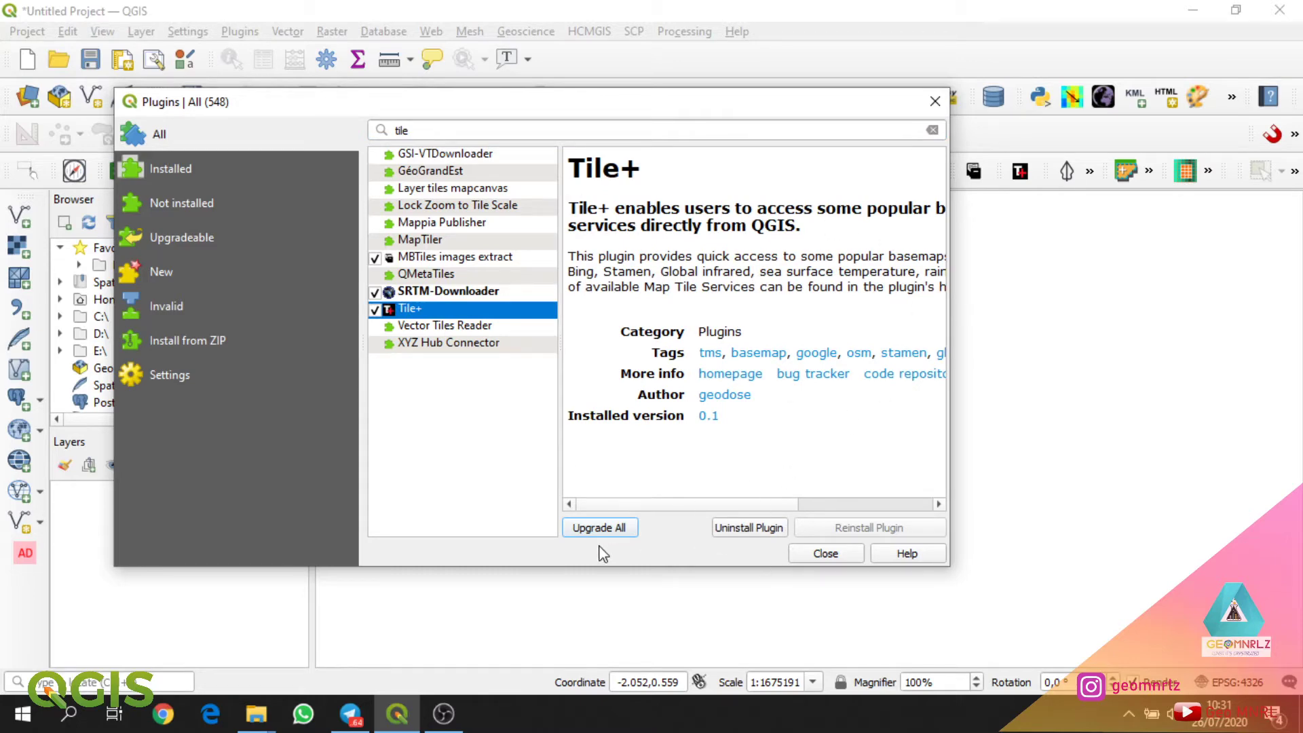
pyautogui.click(844, 555)
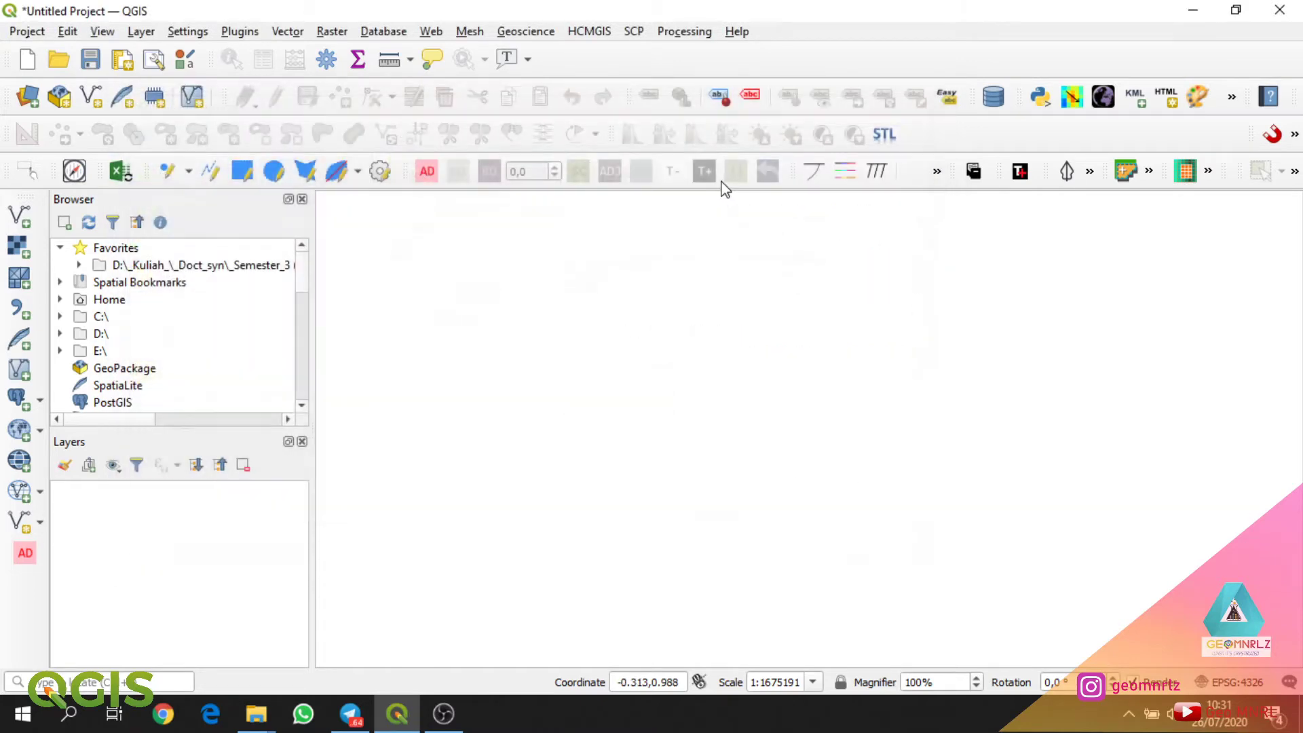
# Add the Earthquake map with the Latest date to the project using the Tile+ plugin.
pyautogui.click(239, 32)
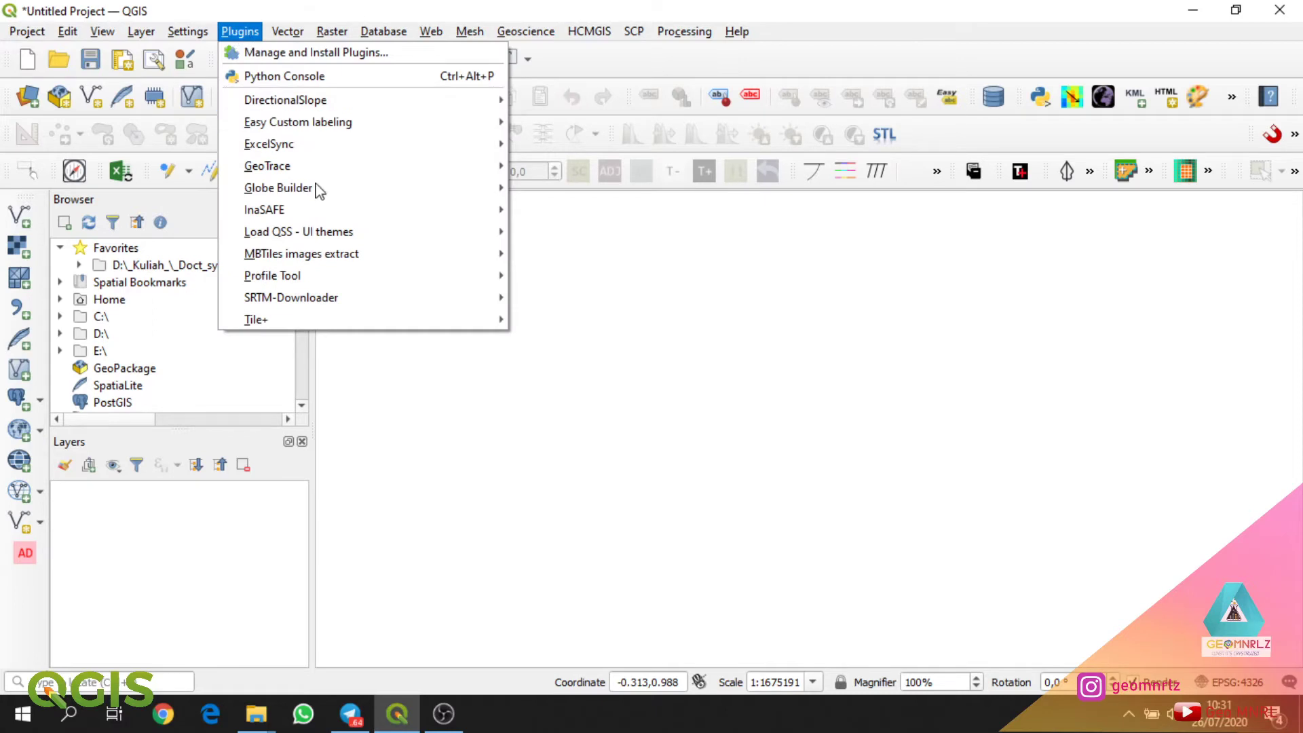
pyautogui.moveTo(372, 317)
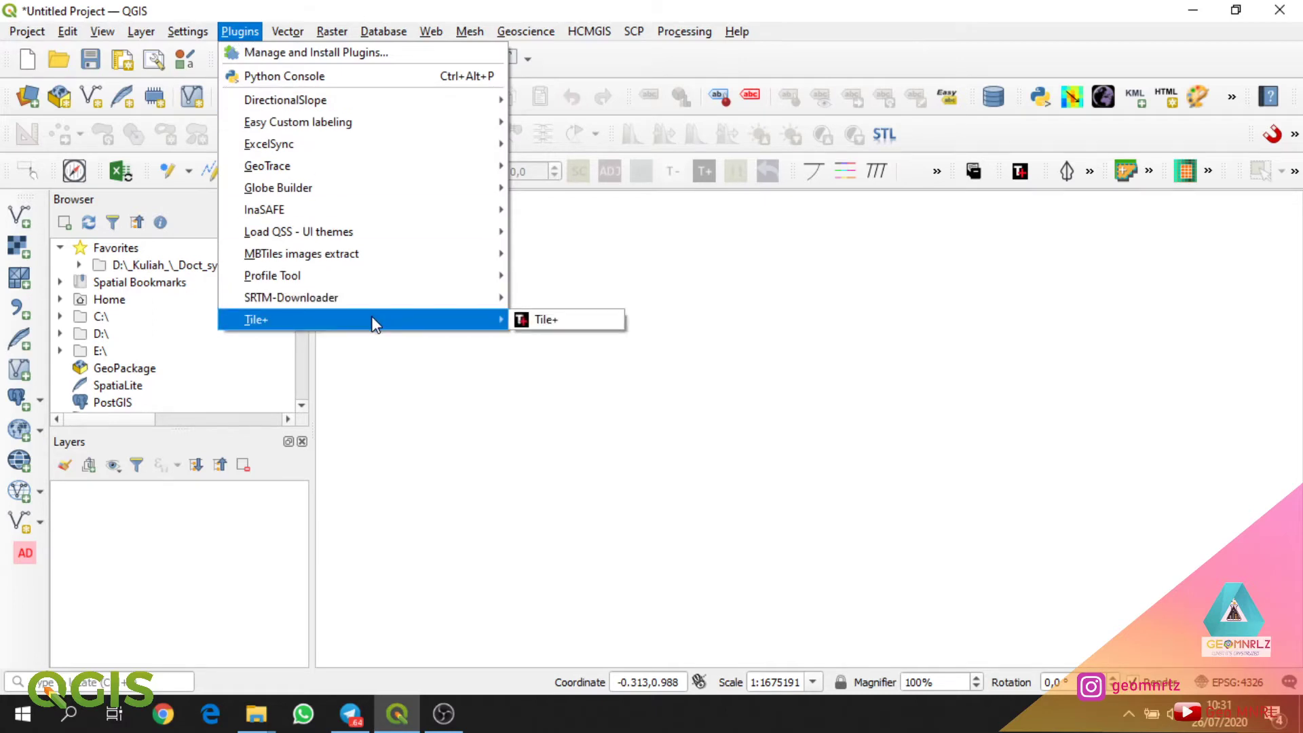
pyautogui.click(547, 320)
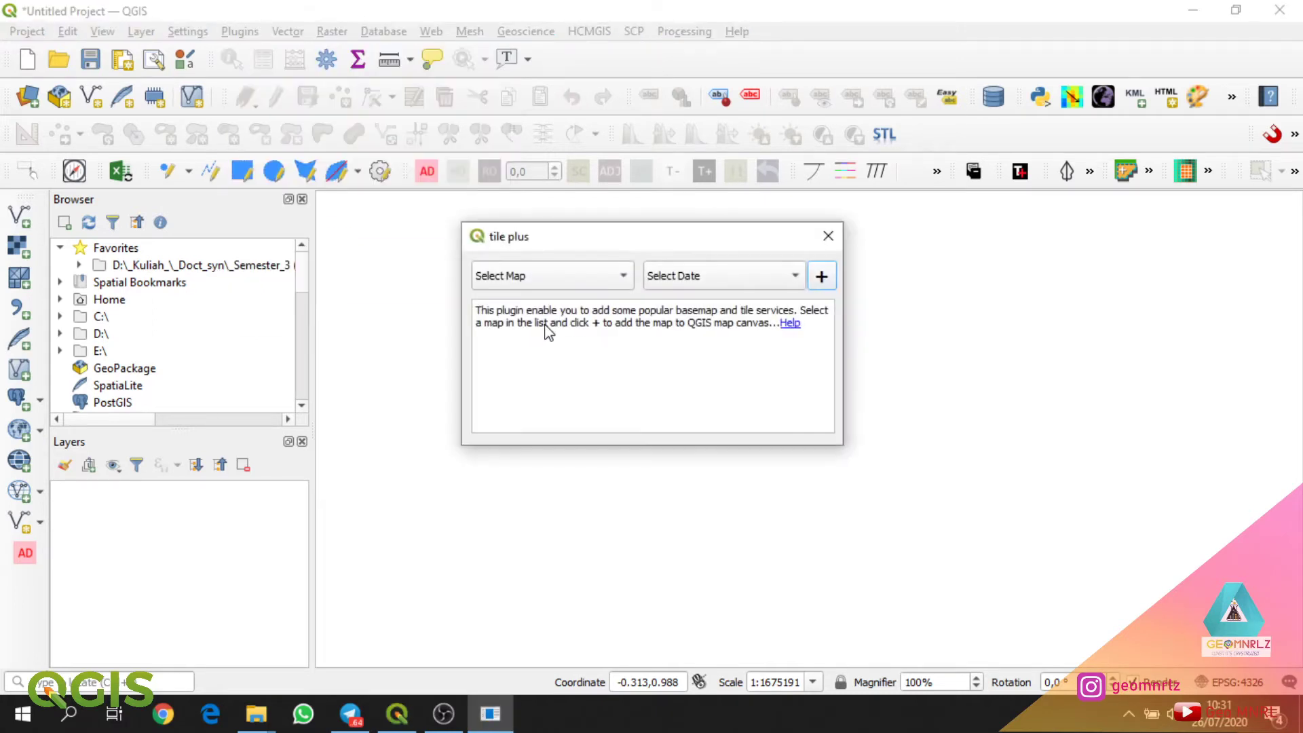
pyautogui.click(555, 279)
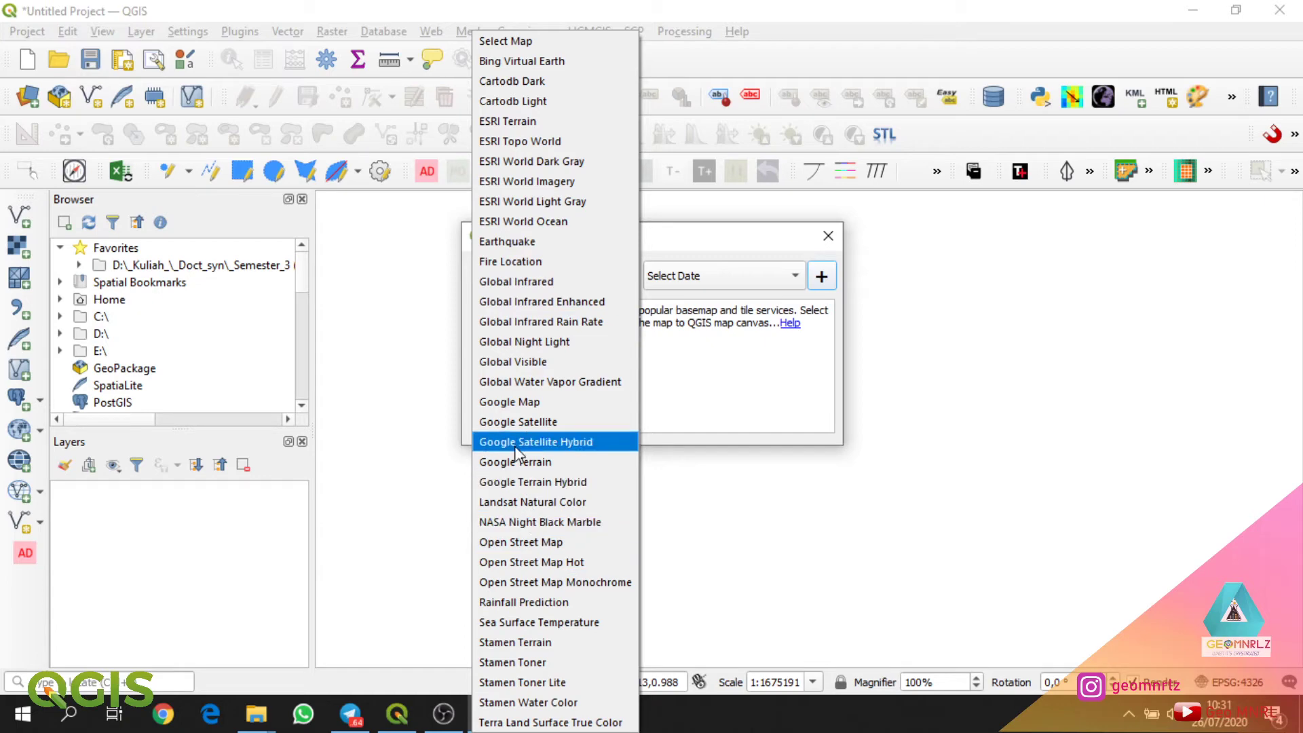
pyautogui.click(528, 243)
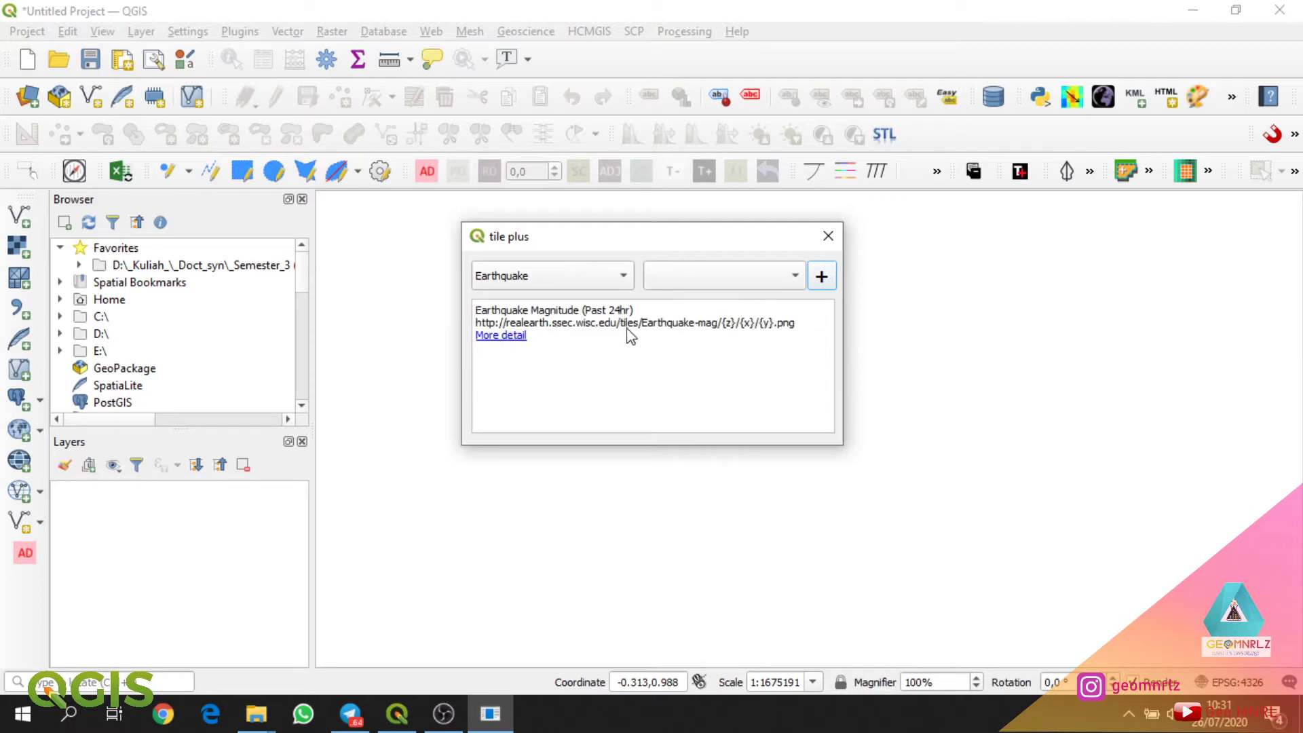
pyautogui.click(796, 277)
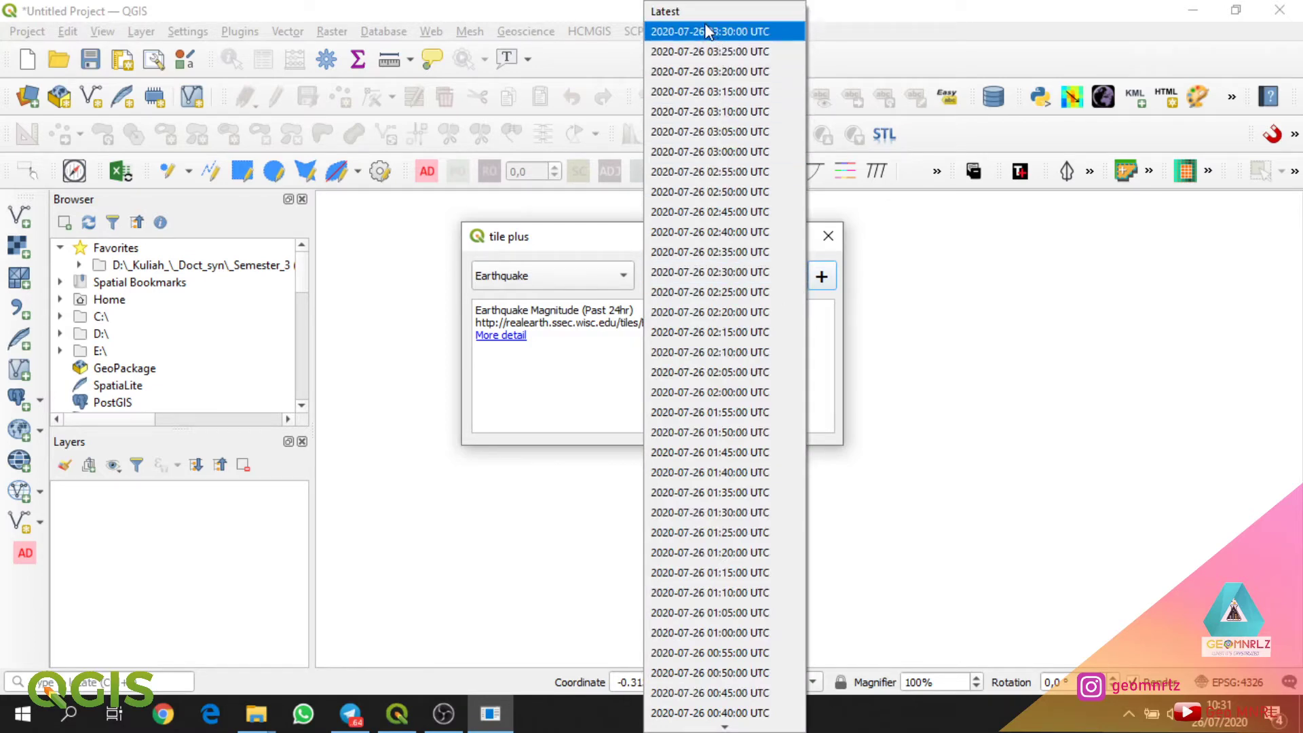
pyautogui.click(669, 17)
pyautogui.click(823, 277)
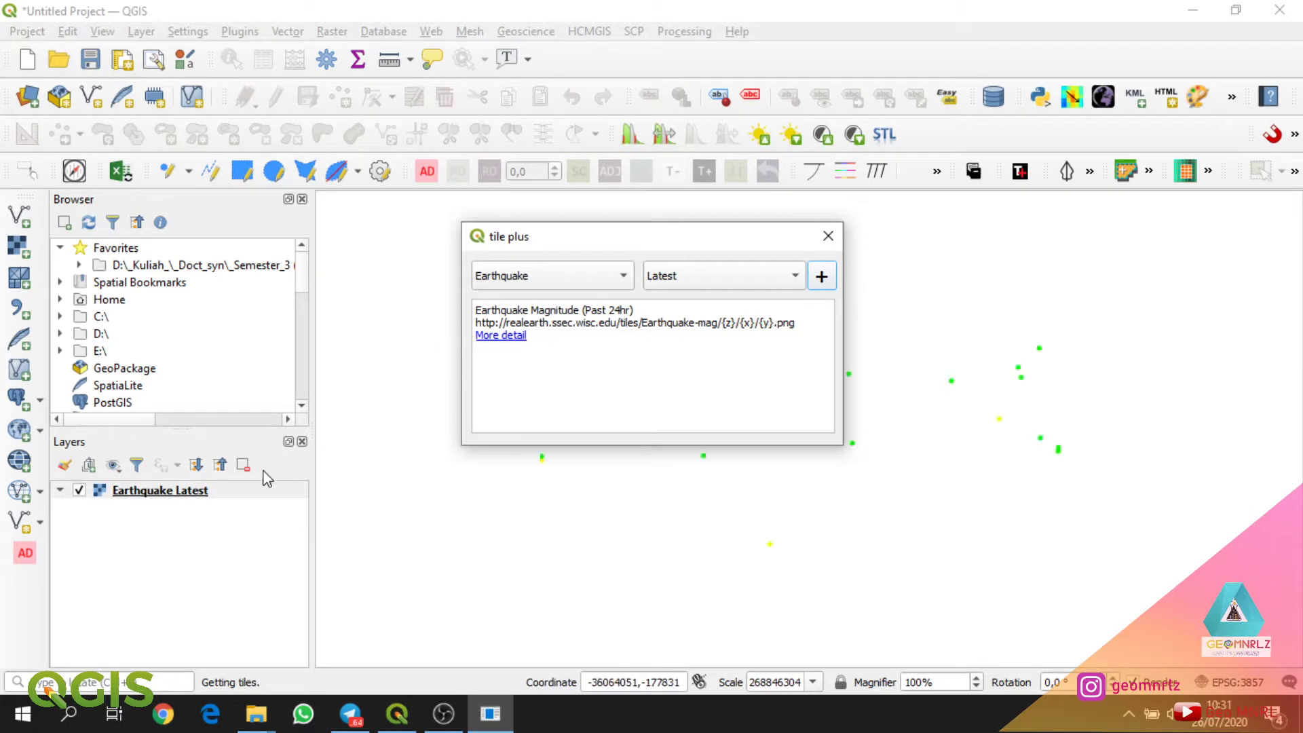
pyautogui.click(828, 235)
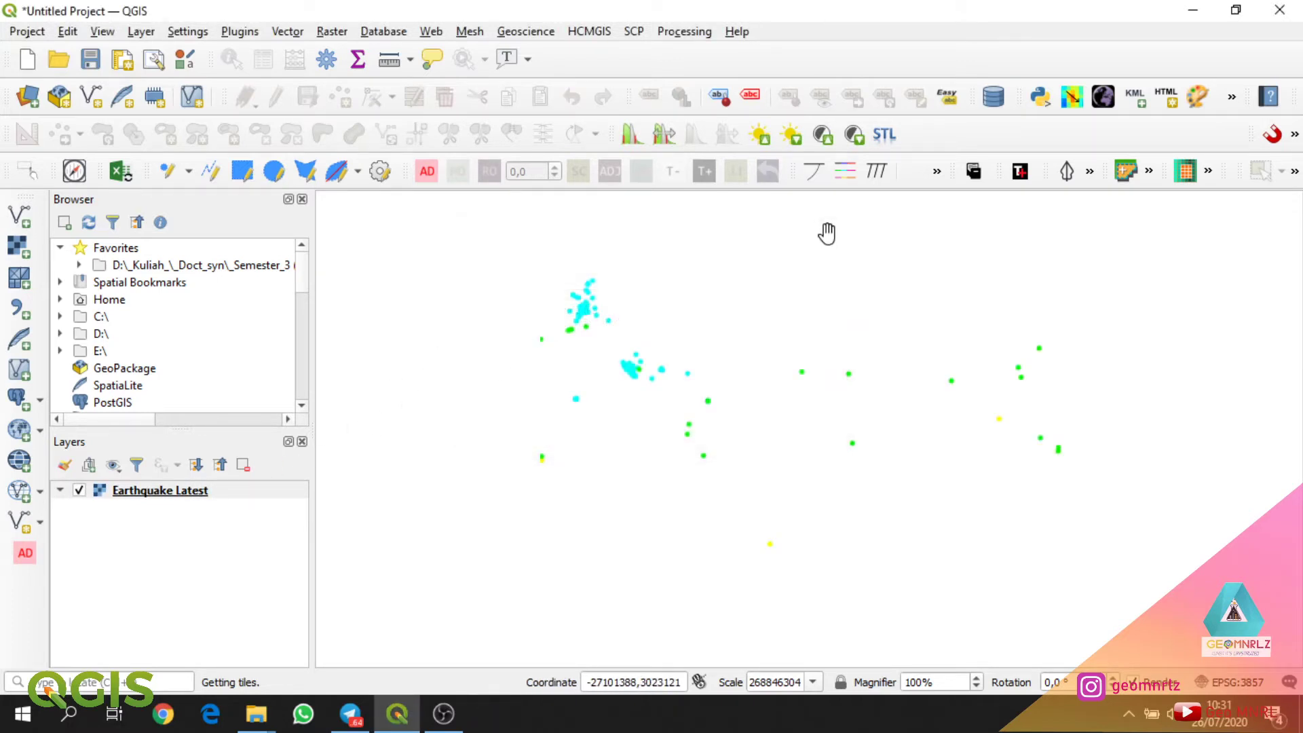
# Add the ESRI Terrain basemap to the project using Tile+.
pyautogui.click(1020, 171)
pyautogui.click(583, 251)
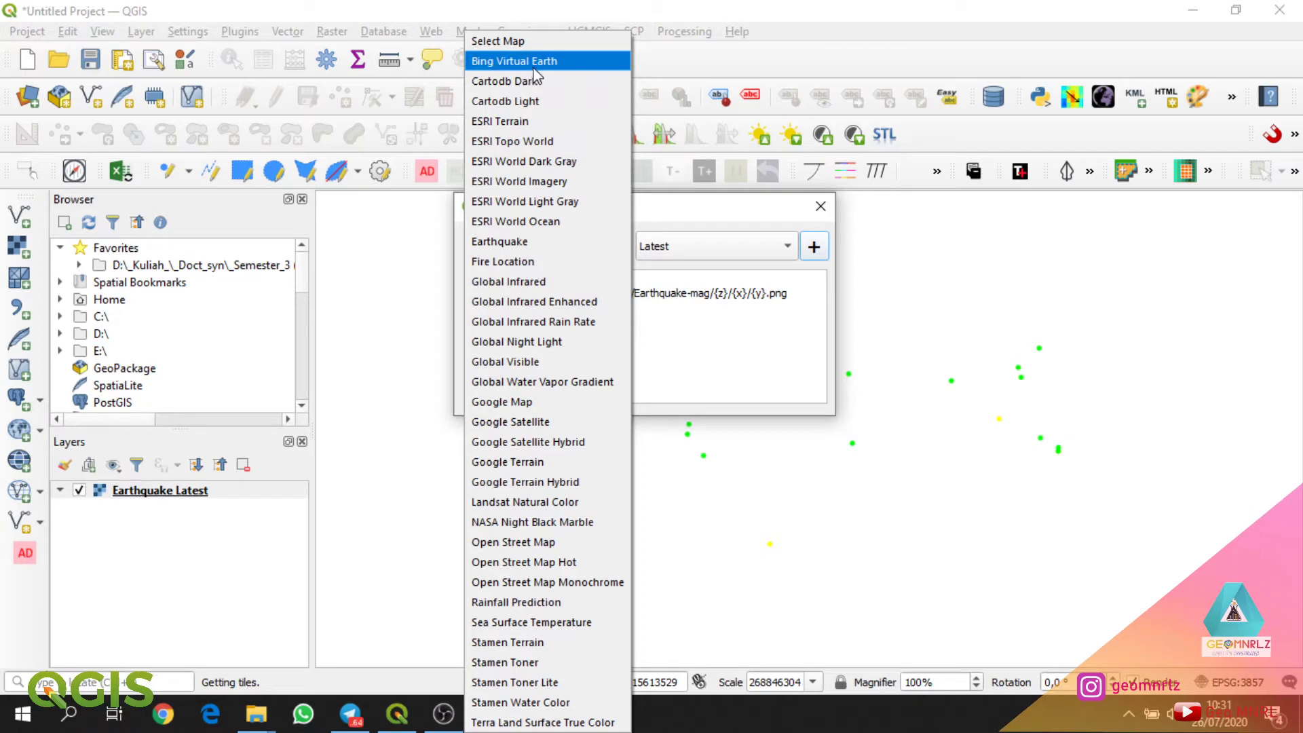
pyautogui.click(553, 123)
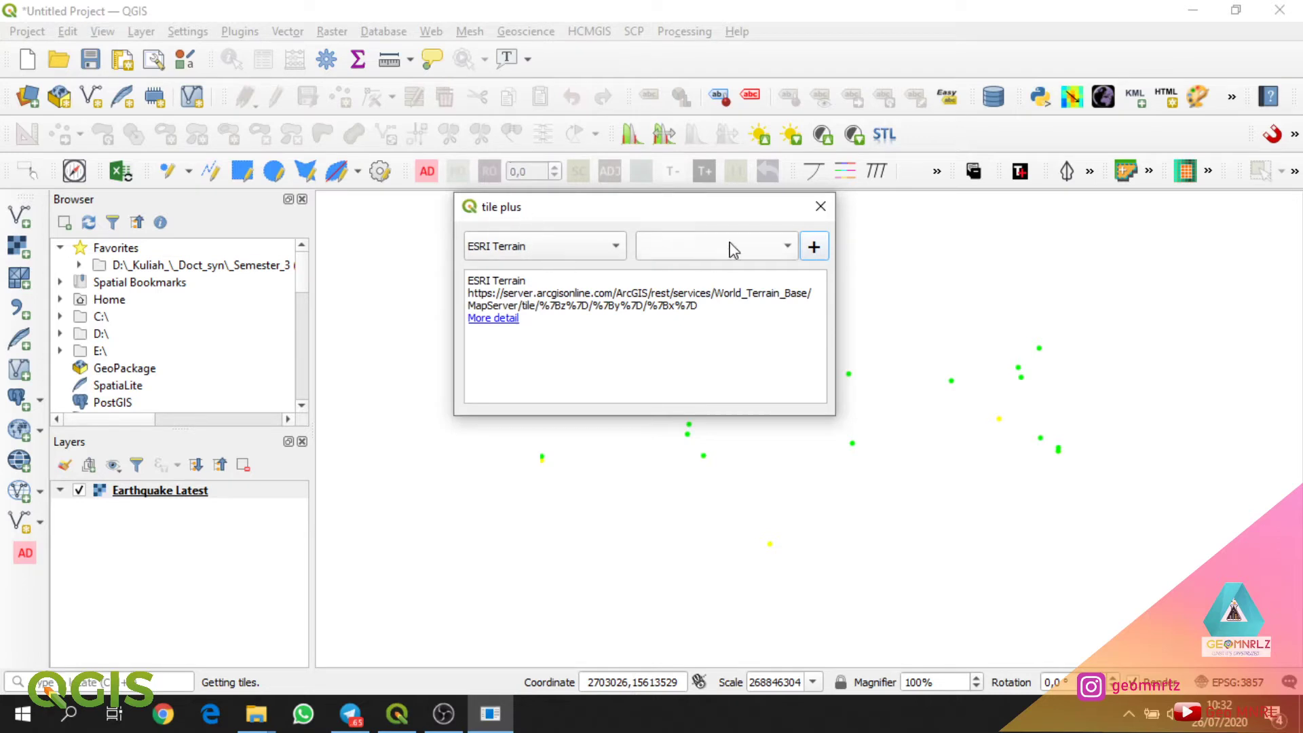
pyautogui.click(818, 253)
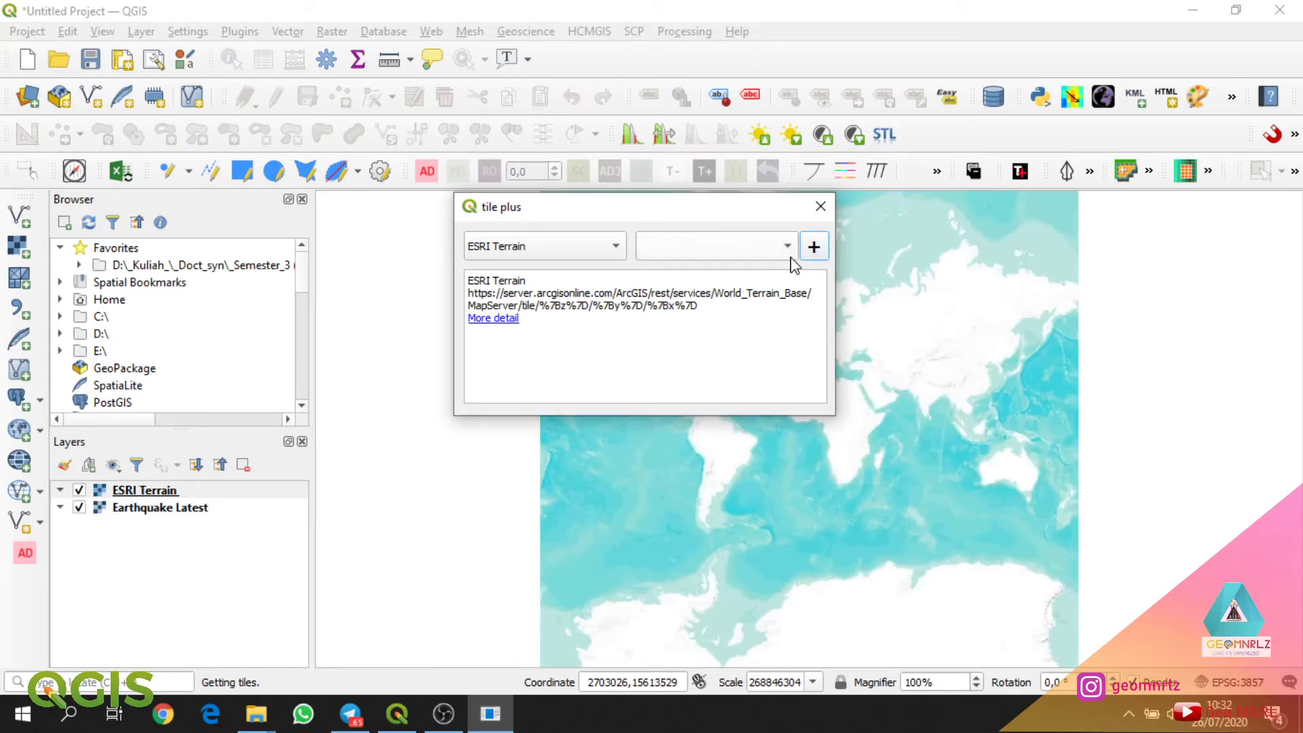
pyautogui.click(818, 213)
# Move the ESRI Terrain layer below the Earthquake Latest layer.
pyautogui.moveTo(157, 500); pyautogui.dragTo(167, 531)
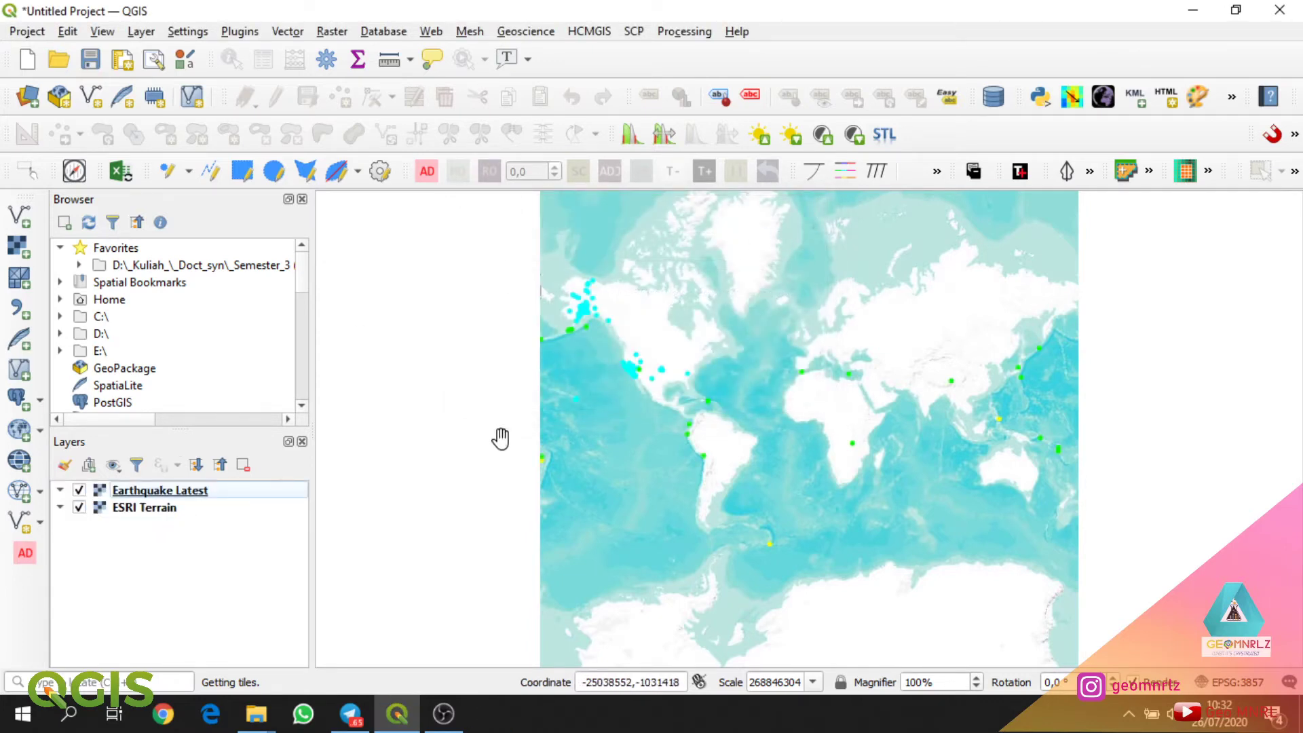
pyautogui.scroll(3, 1025, 439)
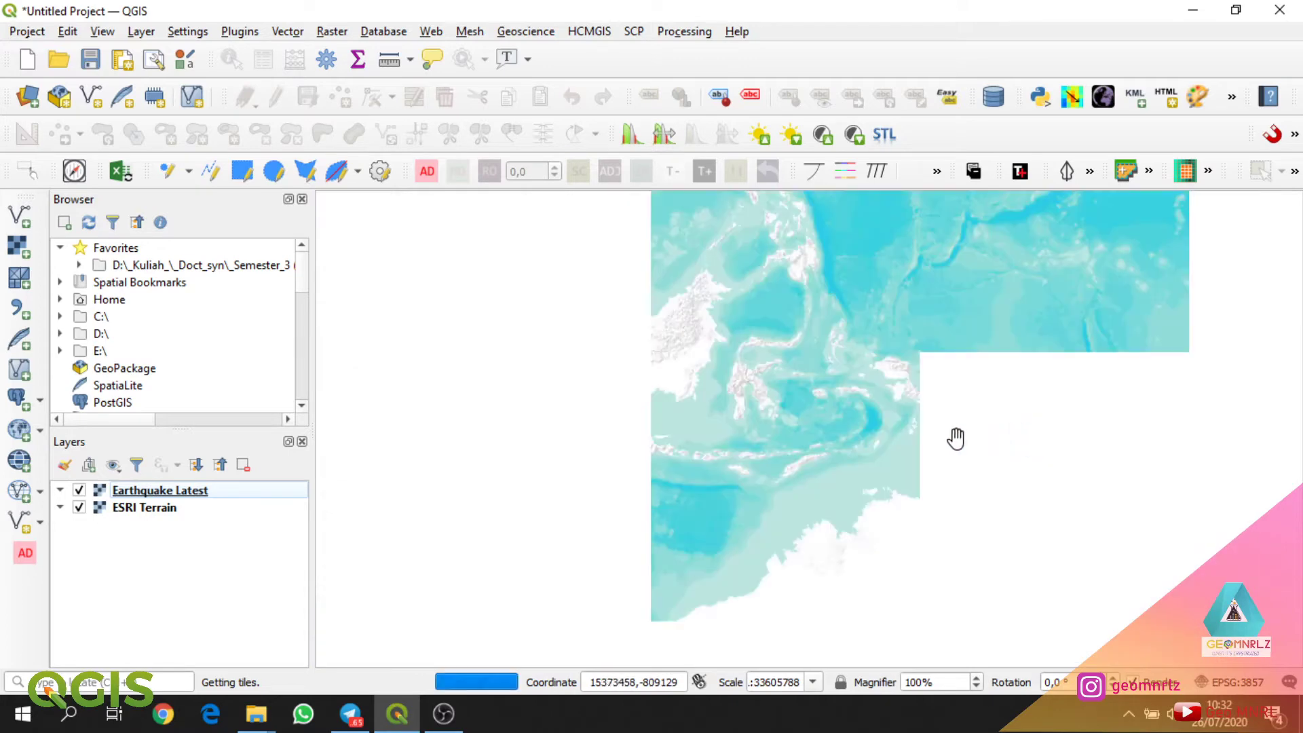
pyautogui.moveTo(919, 437); pyautogui.dragTo(849, 454)
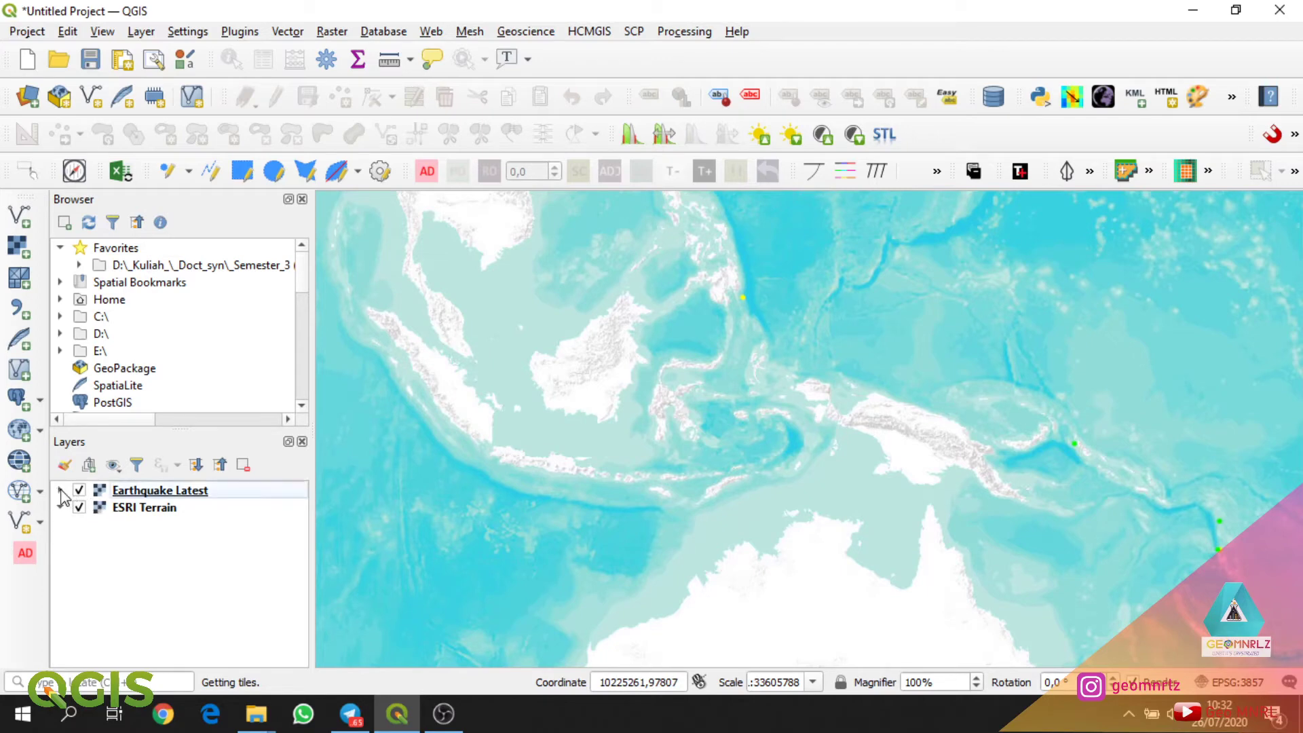
pyautogui.moveTo(654, 367); pyautogui.dragTo(677, 387)
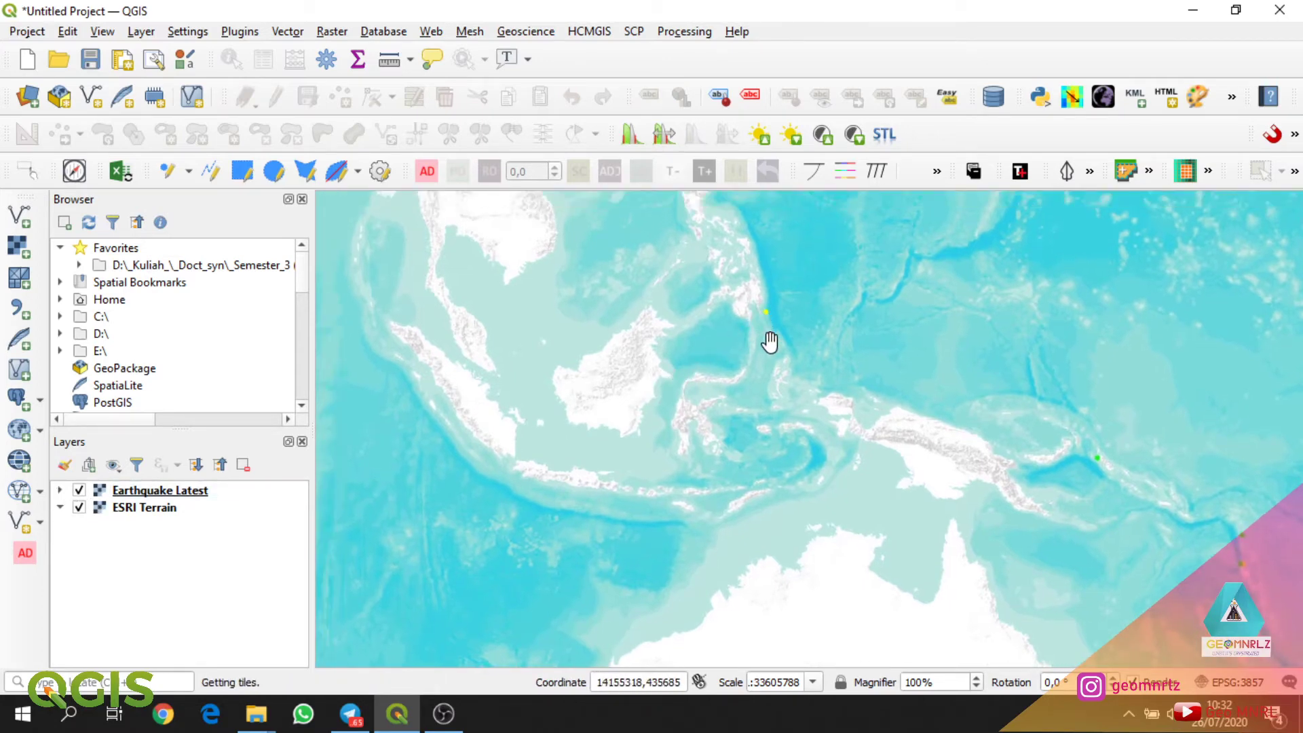
# Add the Sea Surface Temperature map with the Latest date using Tile+, and collapse its entry in the layer tree.
pyautogui.click(1020, 171)
pyautogui.click(591, 245)
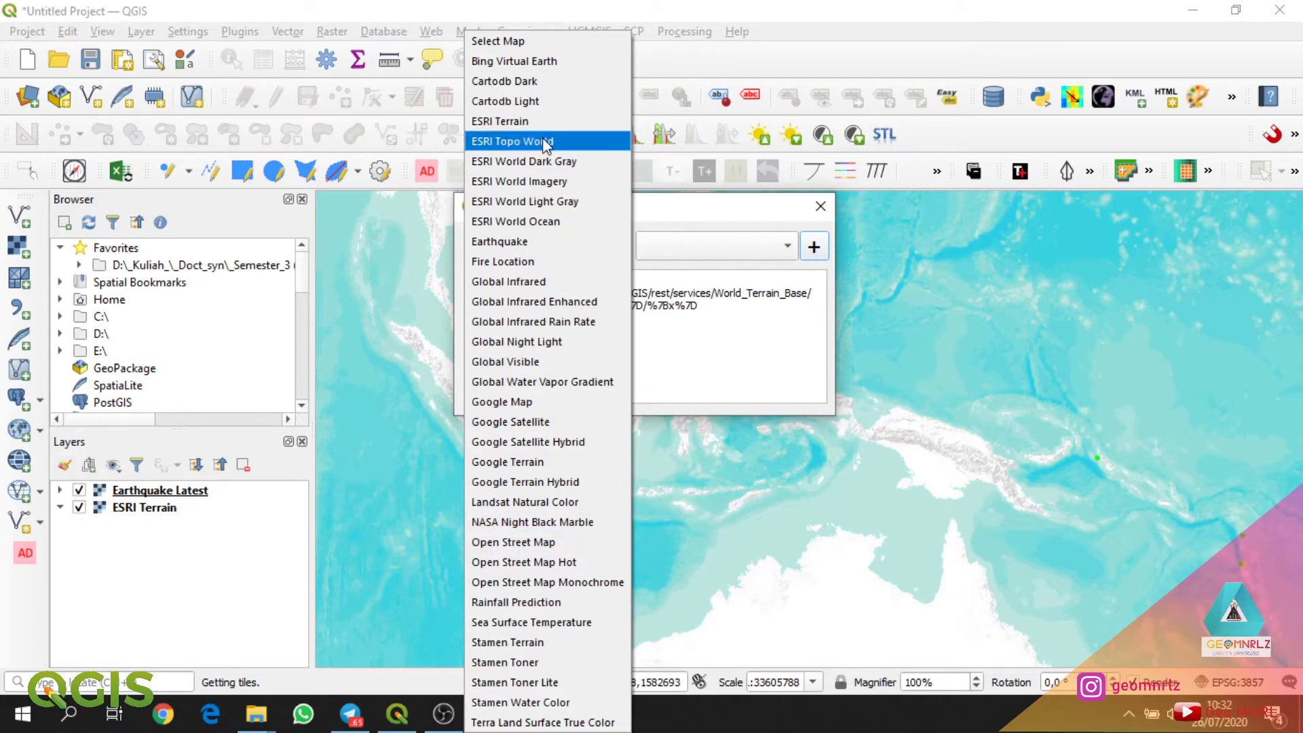
pyautogui.click(532, 622)
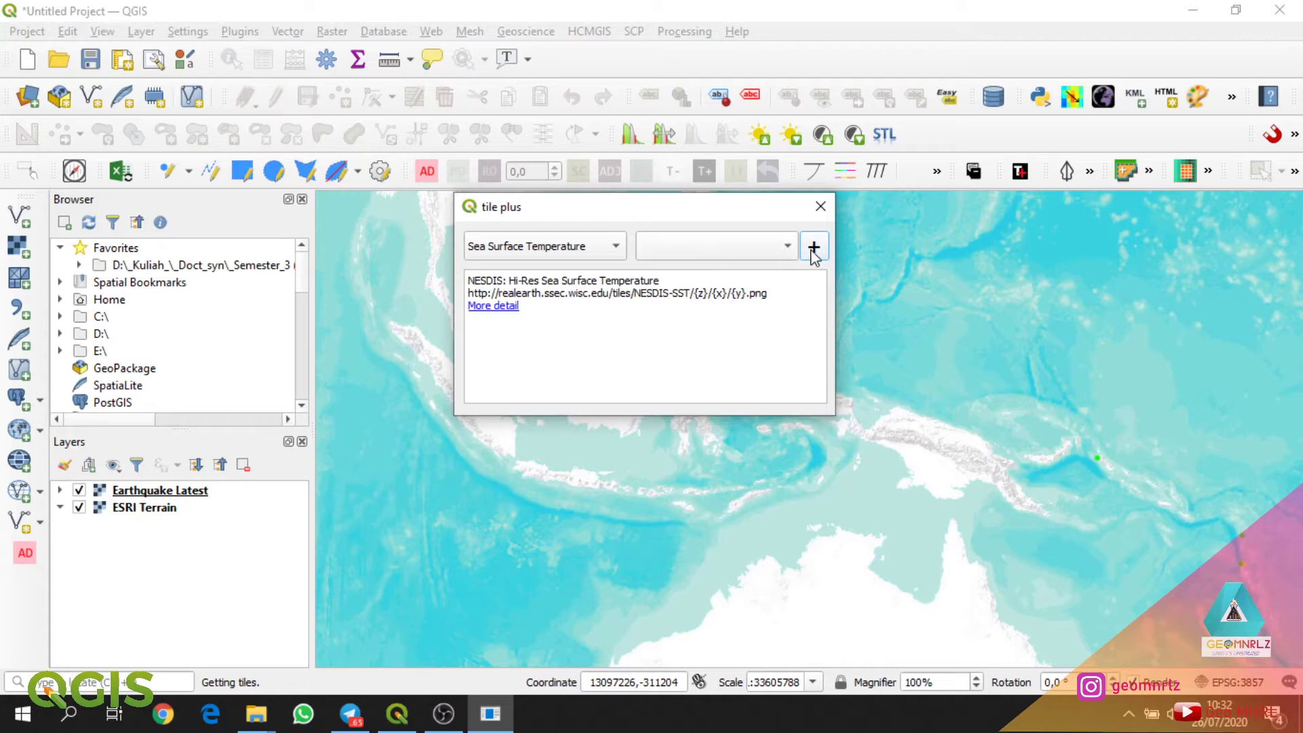
pyautogui.click(784, 250)
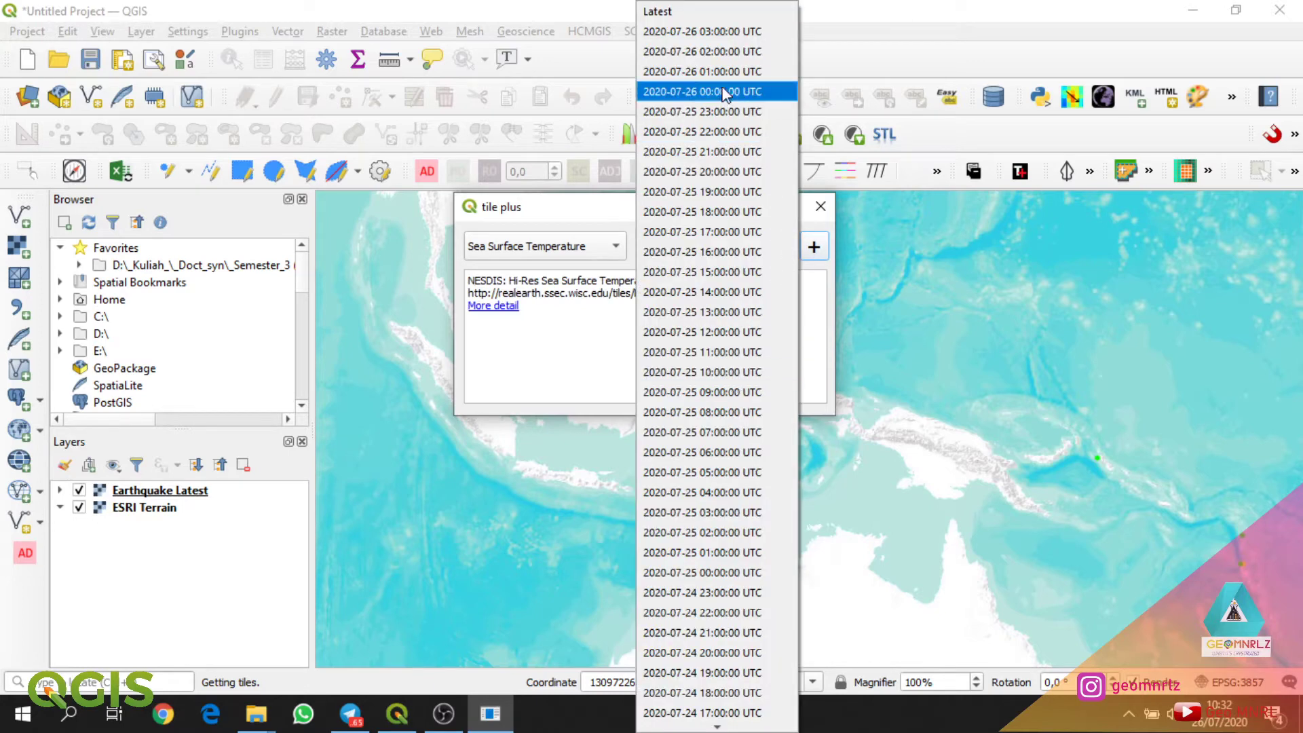
pyautogui.click(686, 13)
pyautogui.click(815, 247)
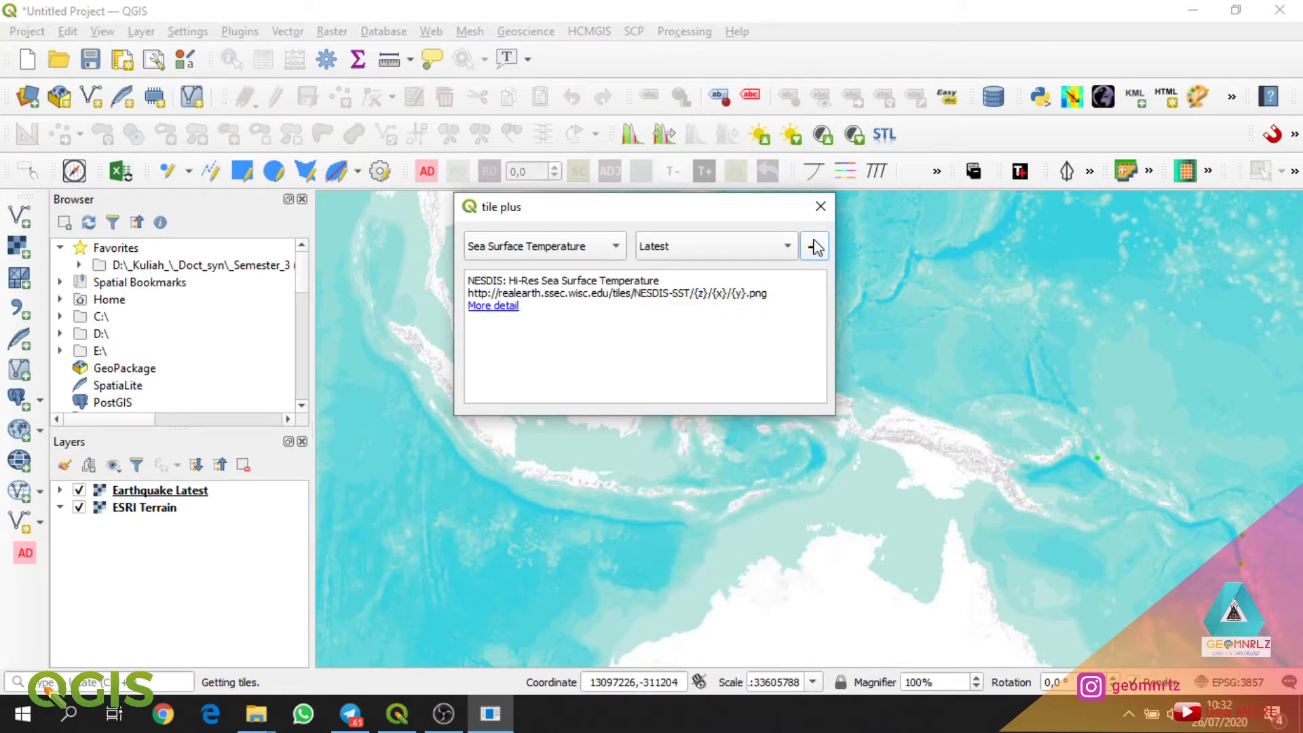
pyautogui.moveTo(784, 221)
pyautogui.mouseDown()
pyautogui.moveTo(563, 269)
pyautogui.moveTo(840, 259)
pyautogui.mouseUp()
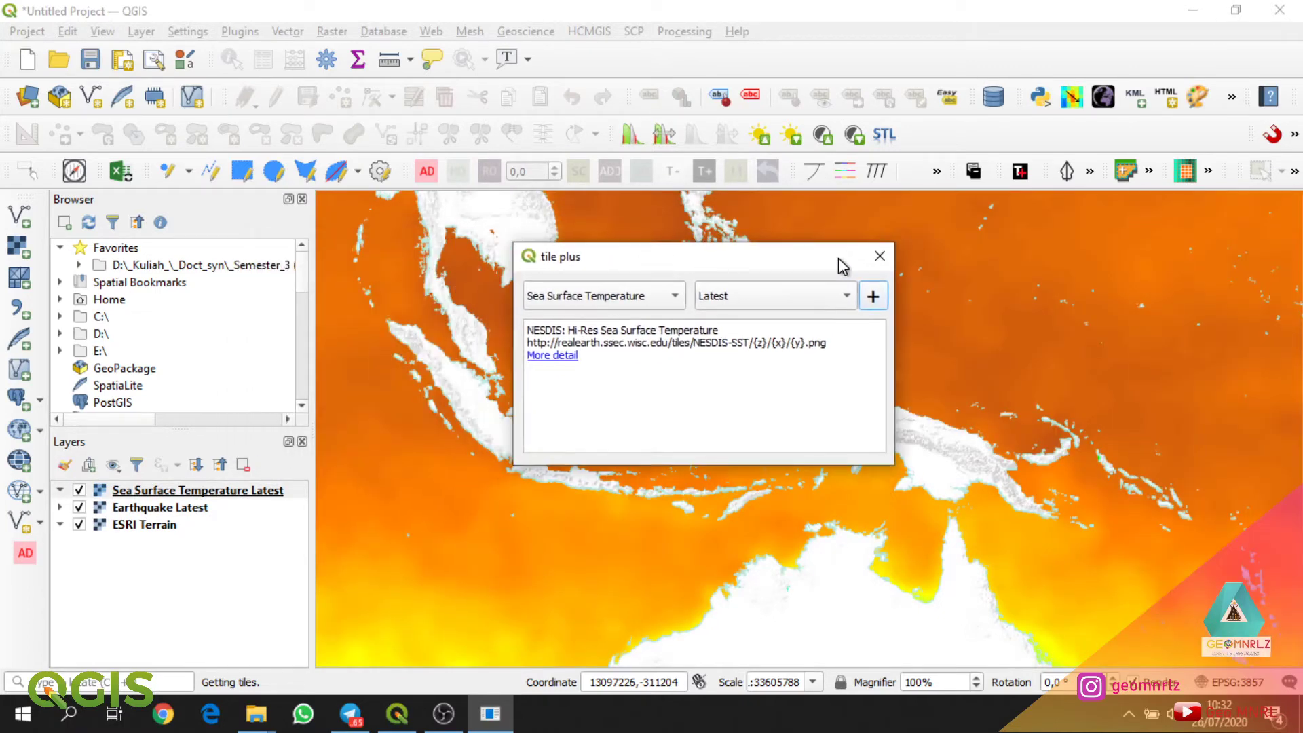
pyautogui.click(880, 256)
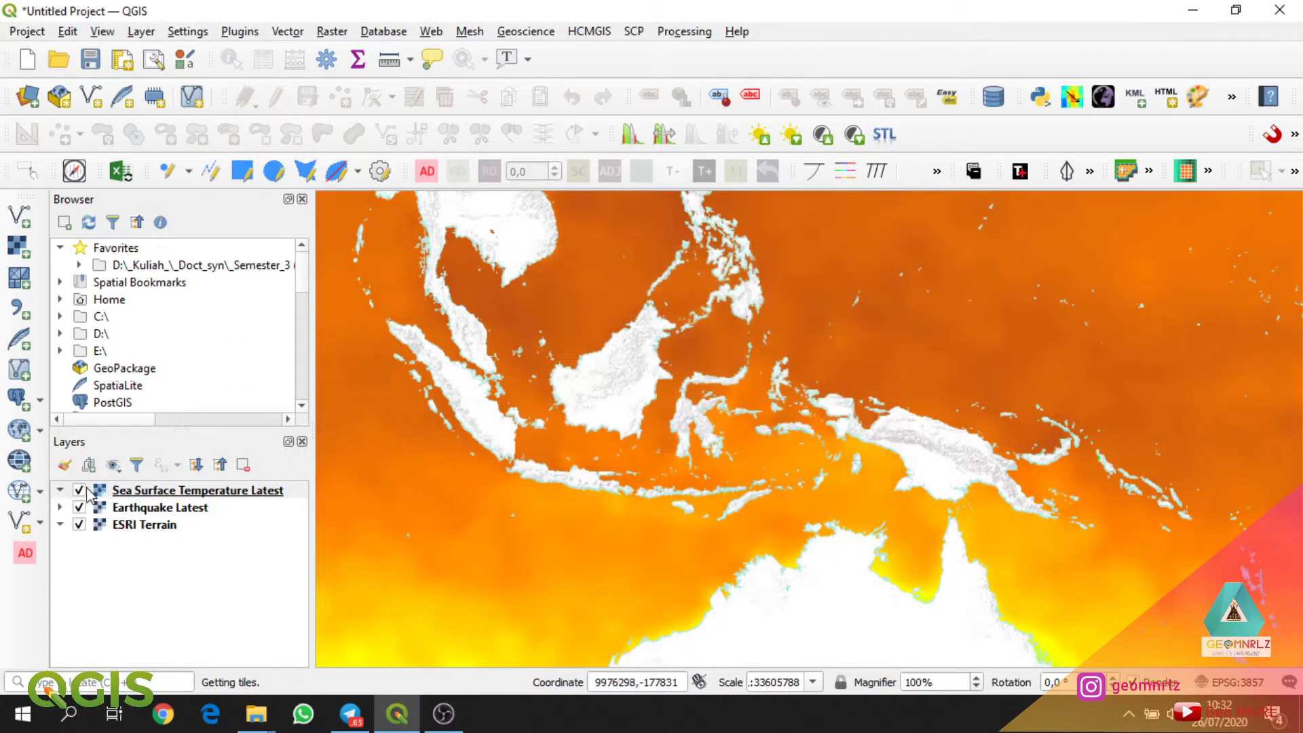
pyautogui.click(61, 491)
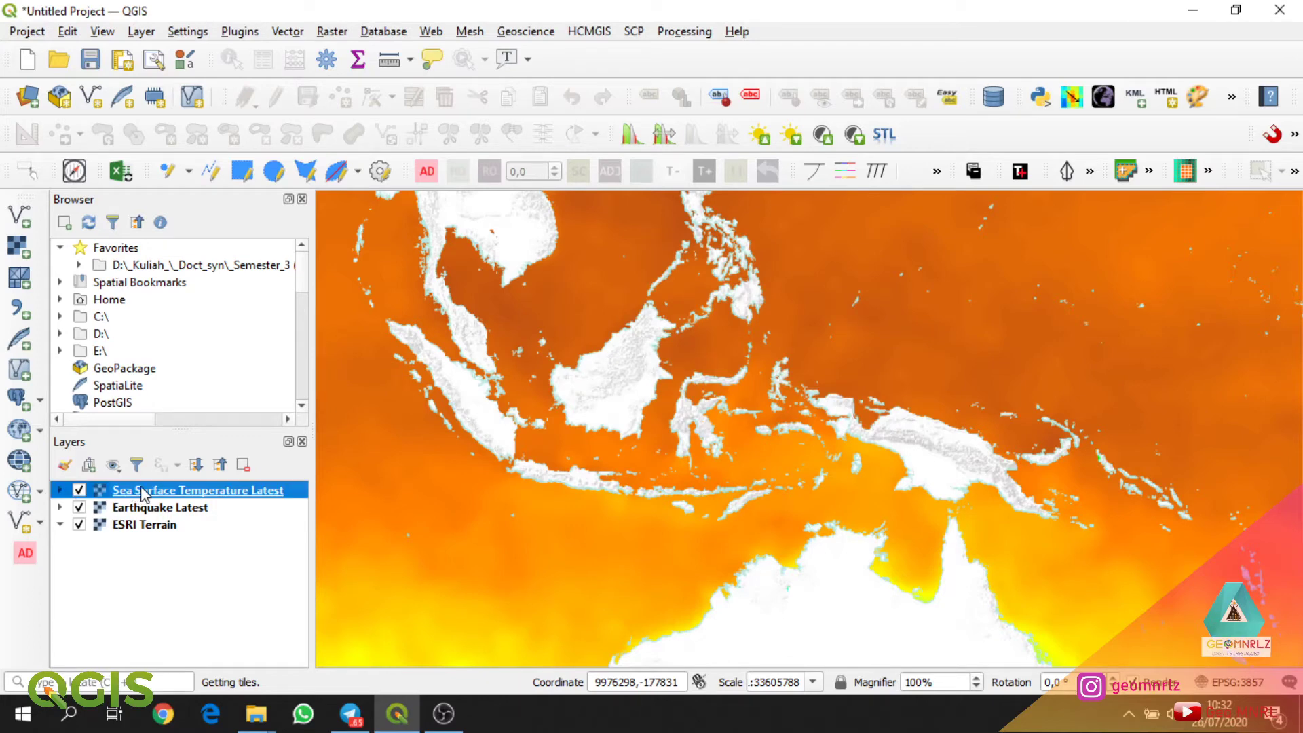
# Open the Tile+ web page with more detail on the Sea Surface Temperature map in the browser.
pyautogui.rightClick(140, 491)
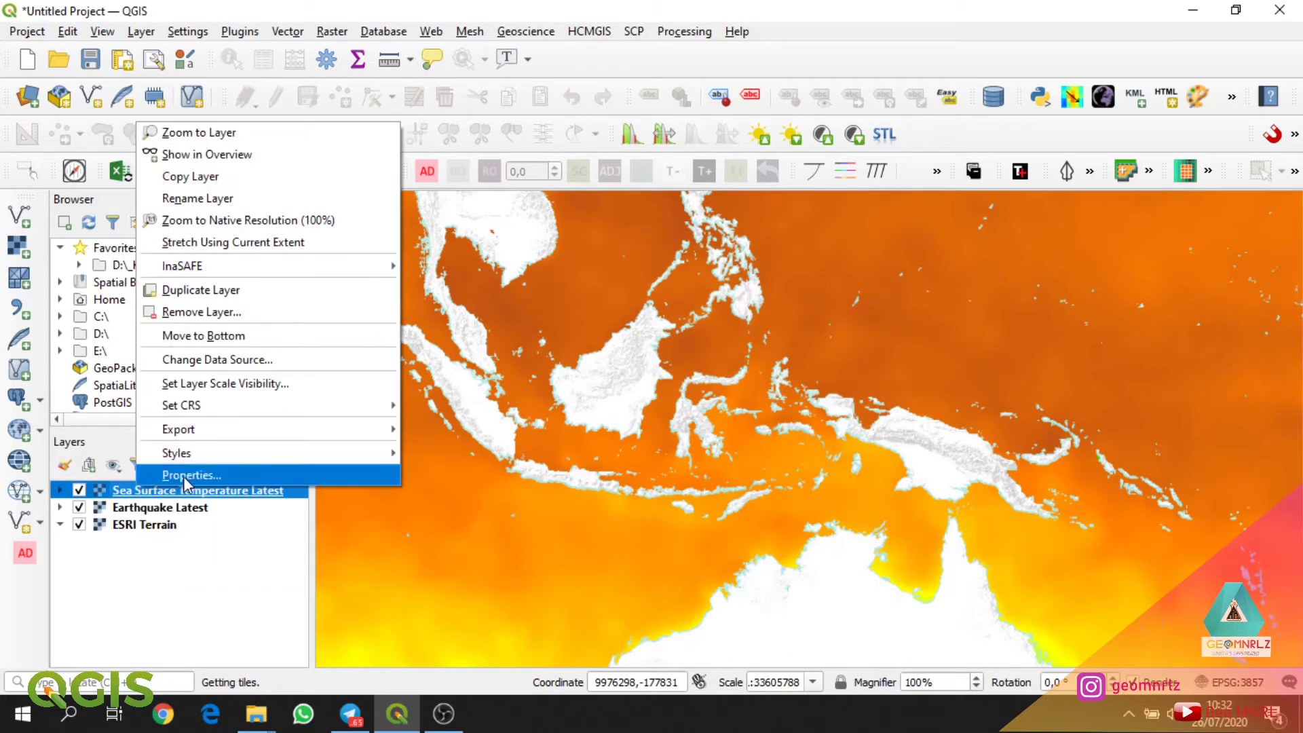
pyautogui.click(1042, 171)
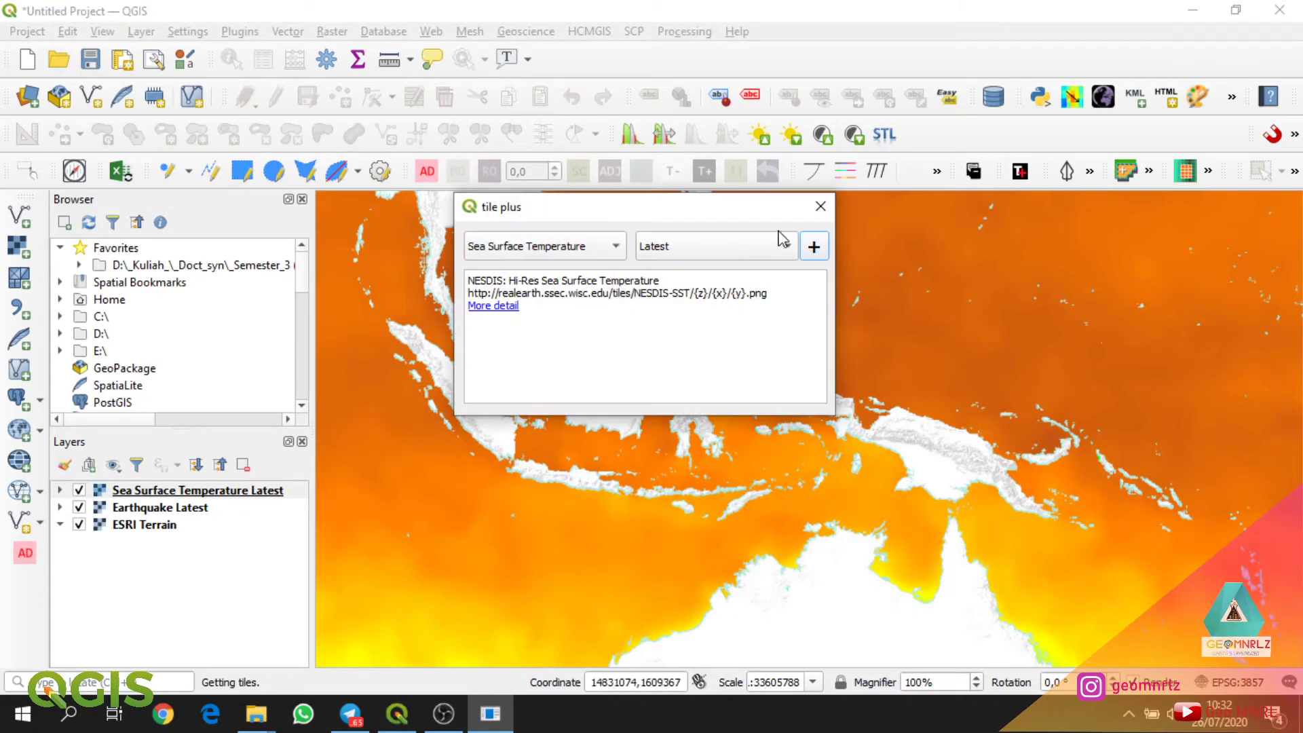
pyautogui.click(499, 307)
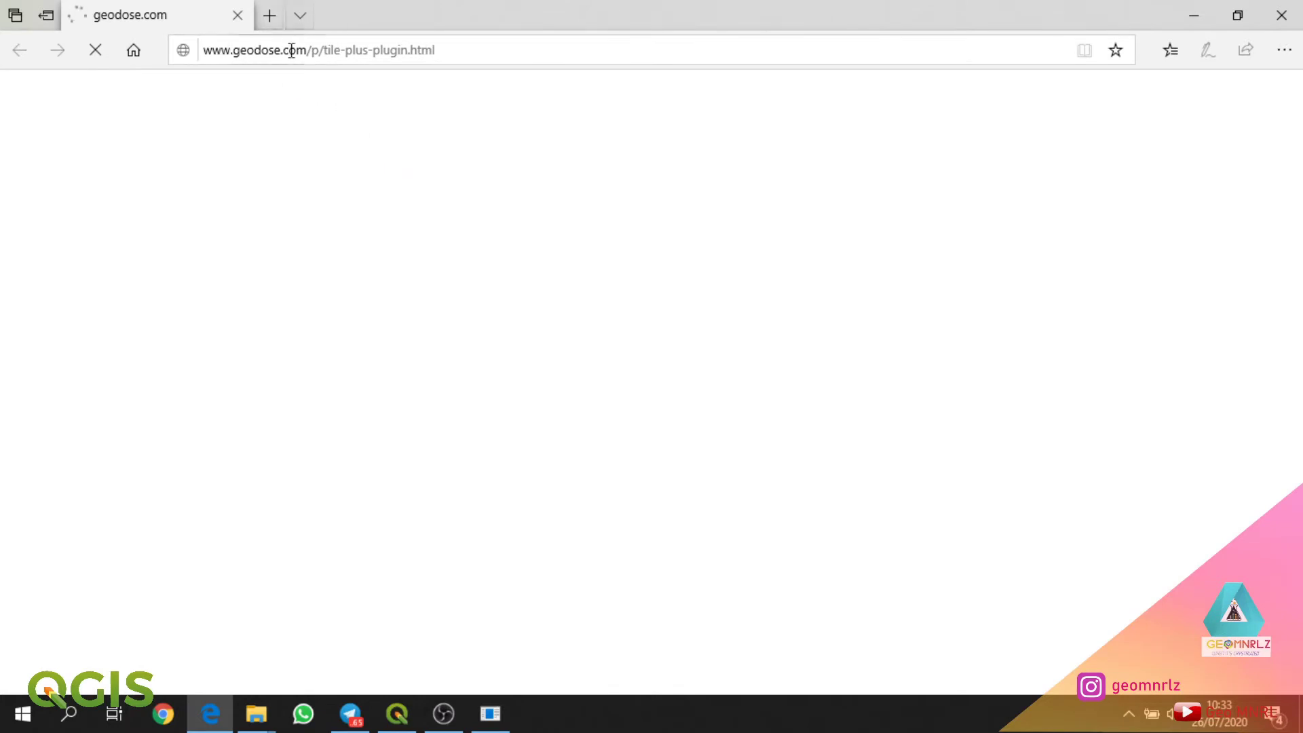
pyautogui.click(364, 49)
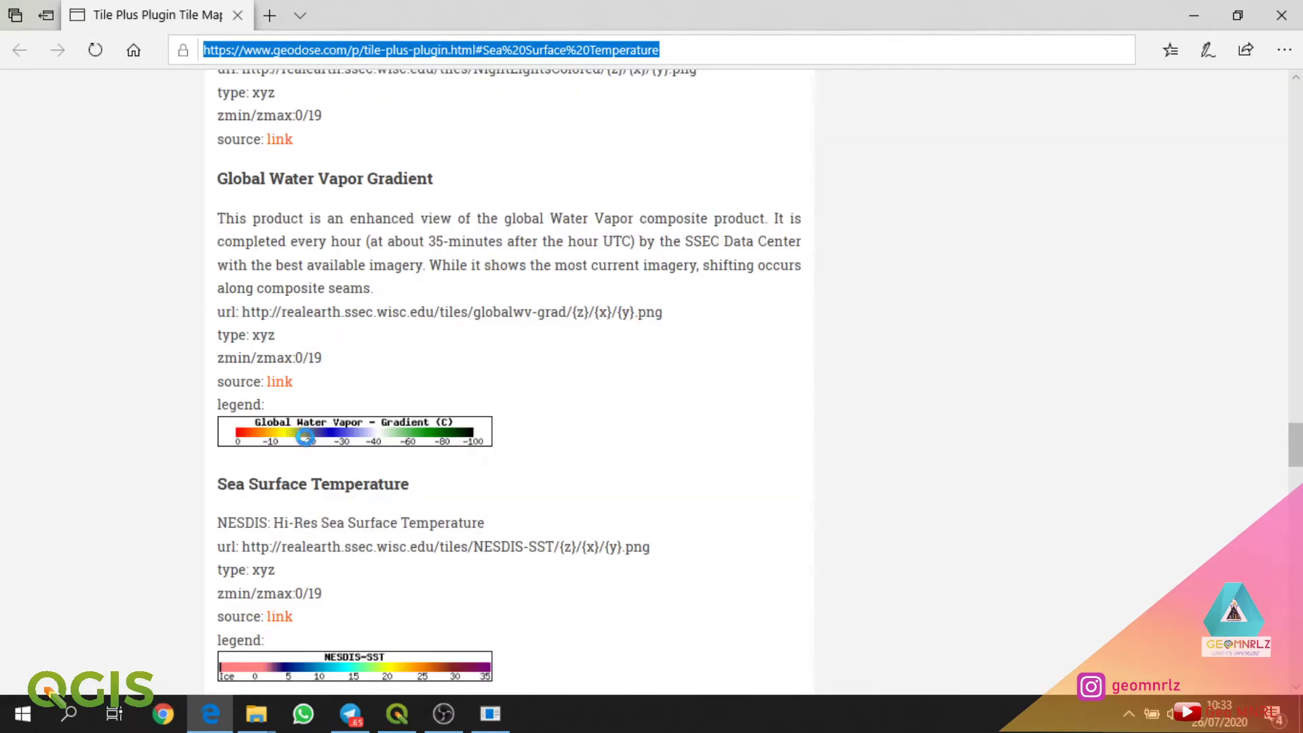
# Review the Sea Surface Temperature entry and its legend on the Tile+ web page, and return to QGIS.
pyautogui.rightClick(347, 449)
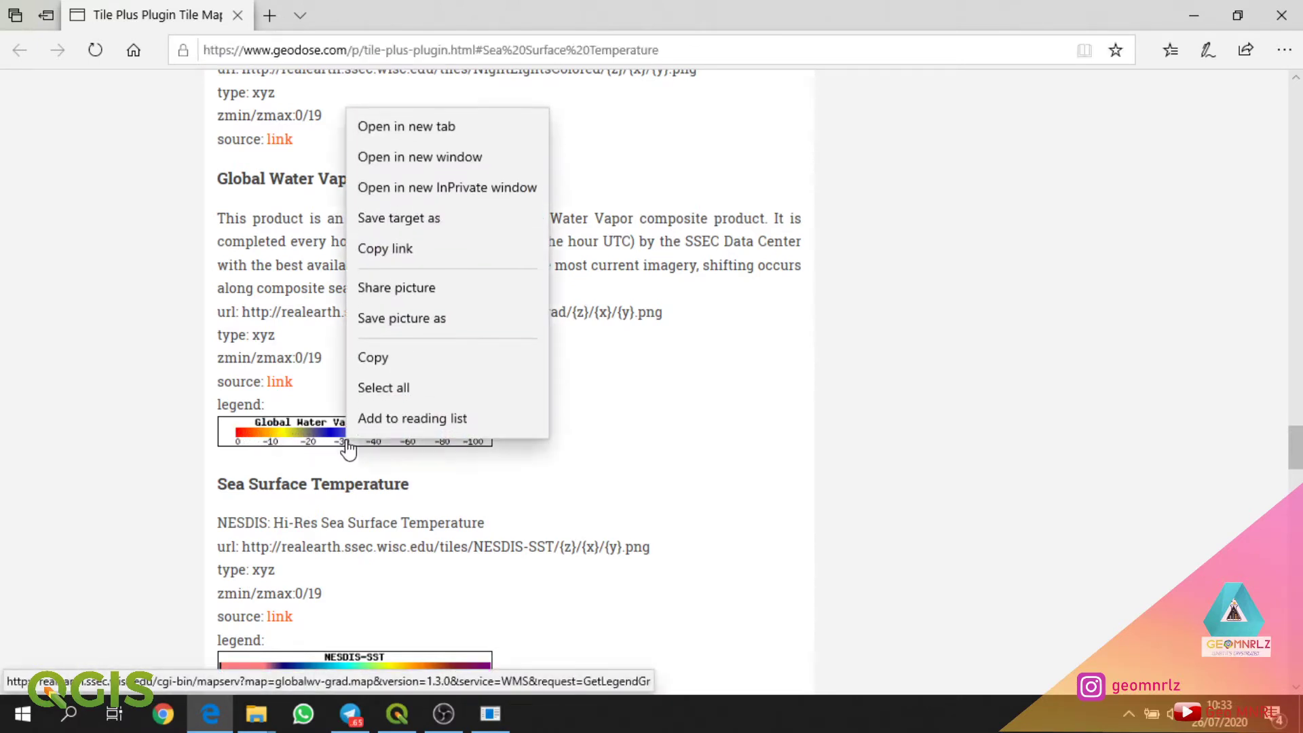
pyautogui.click(188, 405)
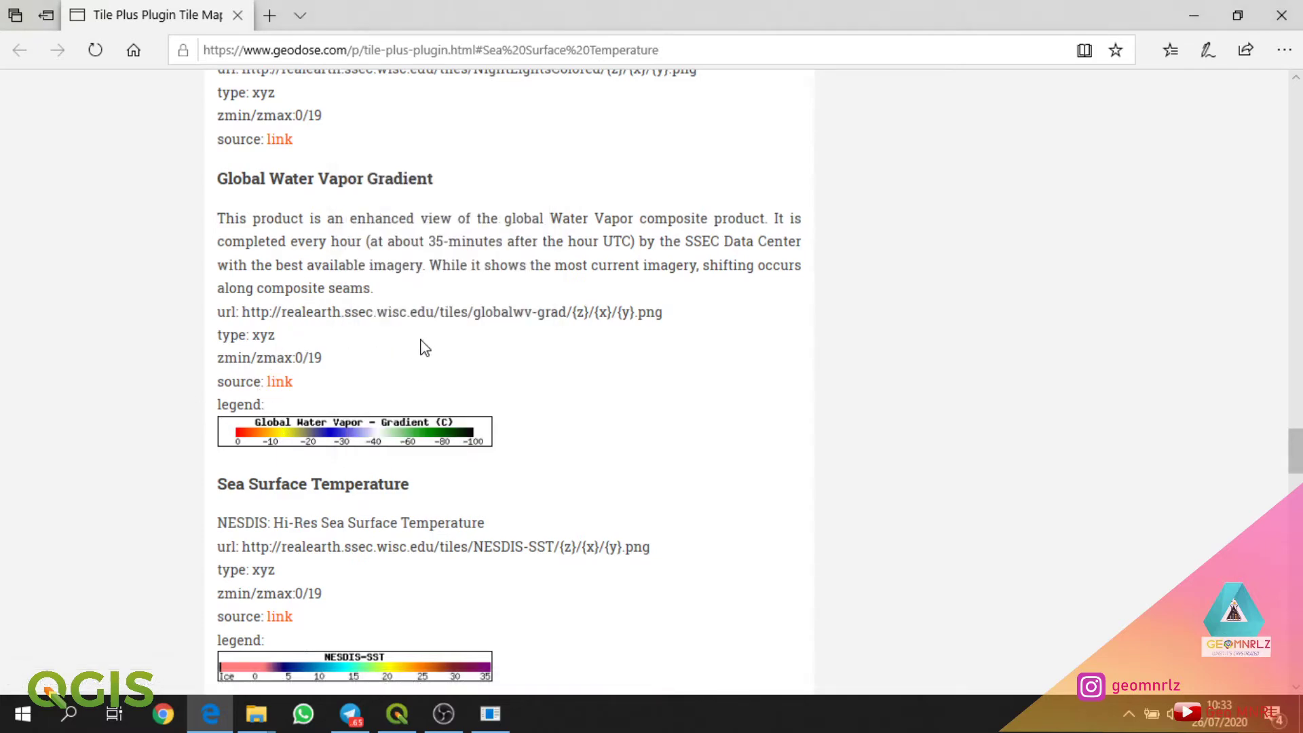
pyautogui.scroll(-5, 353, 435)
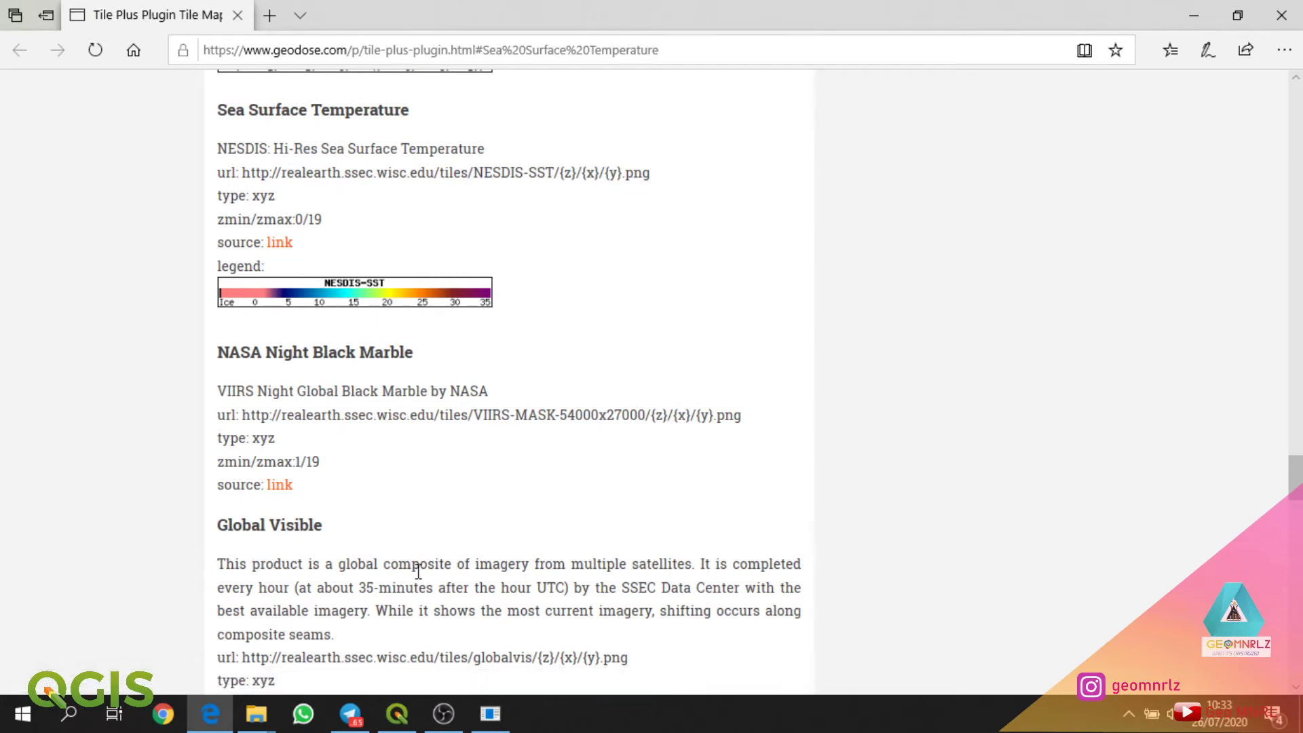
pyautogui.click(397, 713)
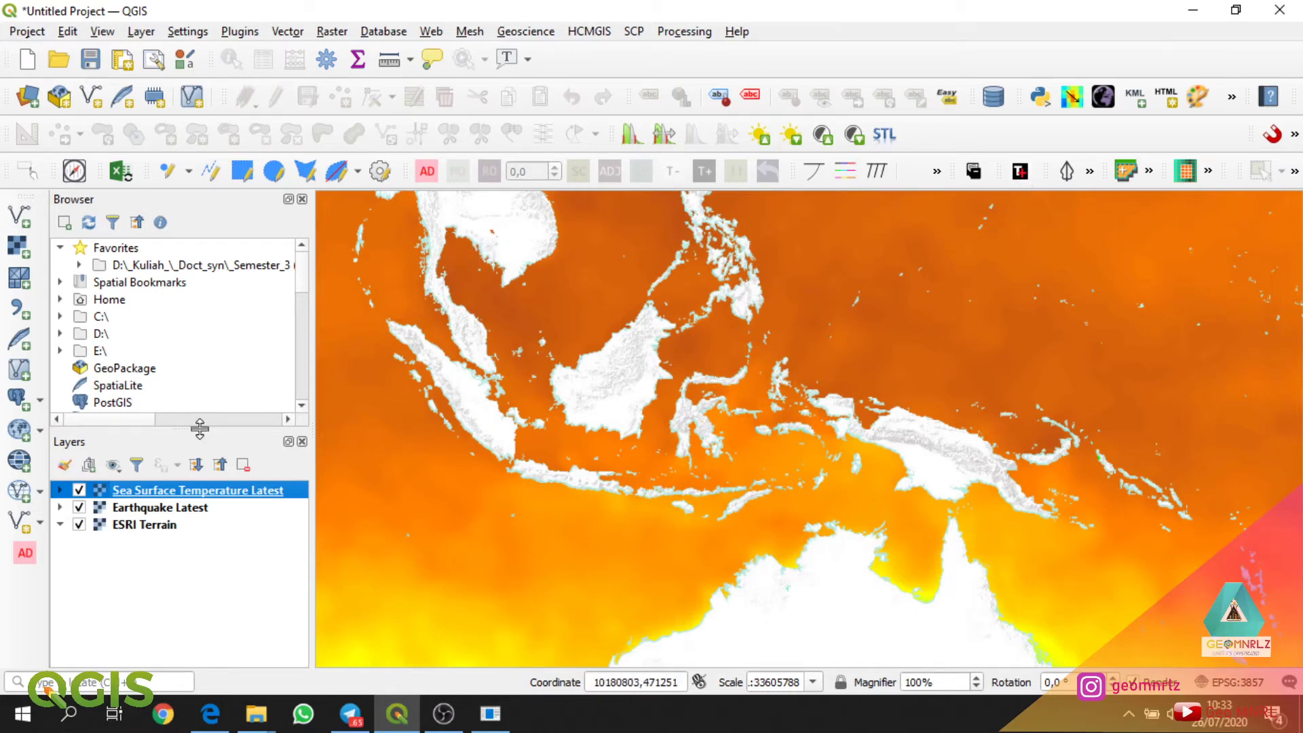
pyautogui.click(286, 34)
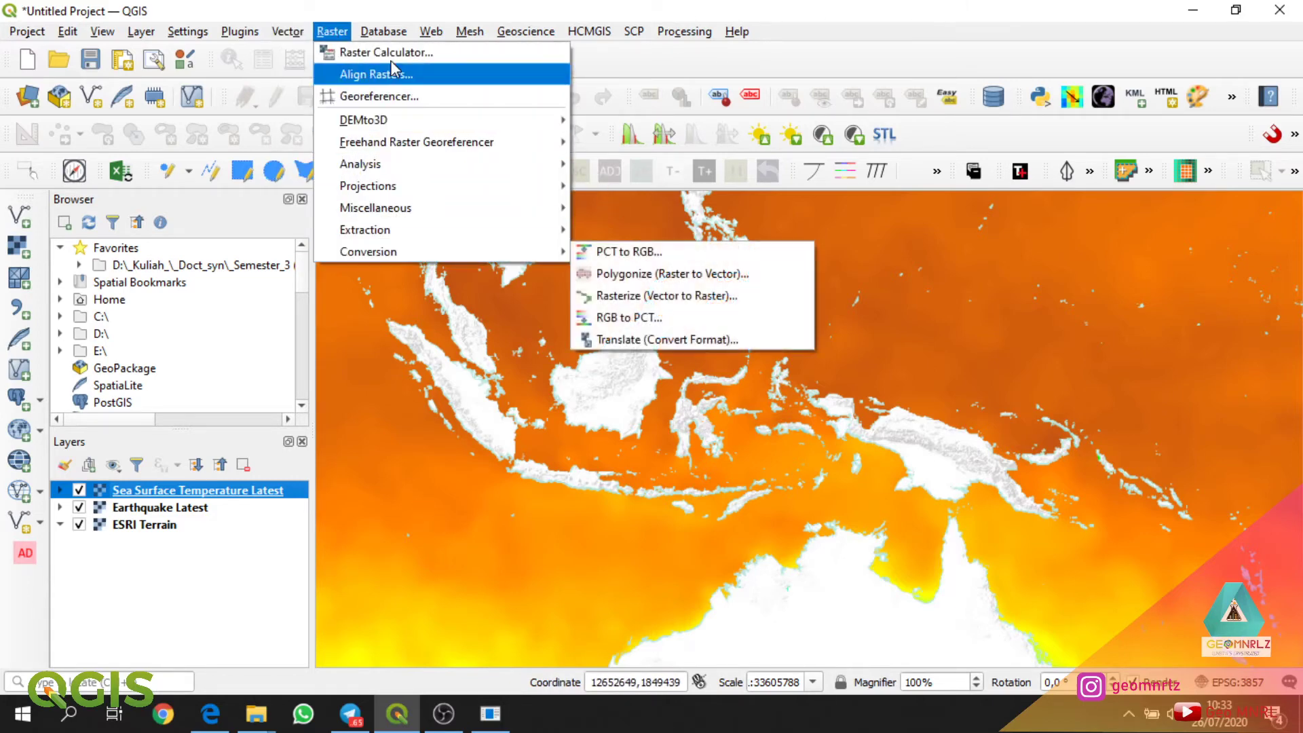
pyautogui.moveTo(378, 323)
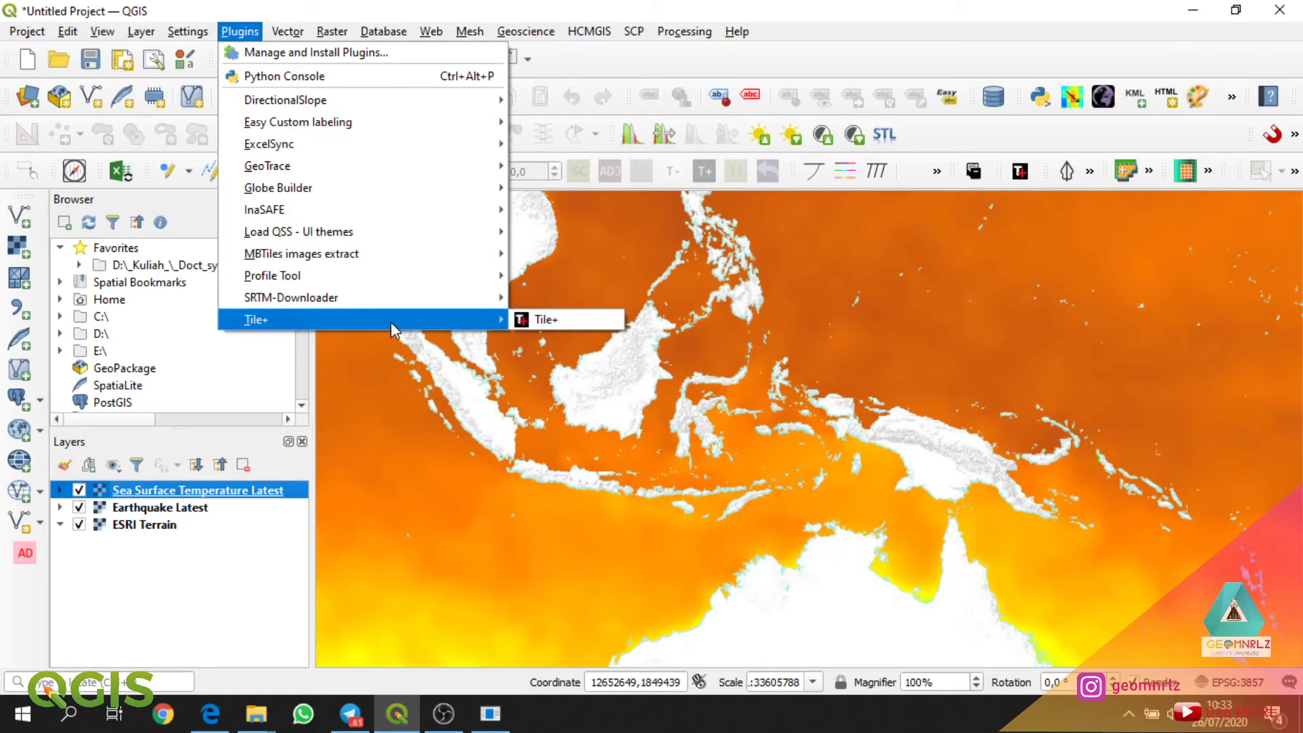
pyautogui.click(548, 319)
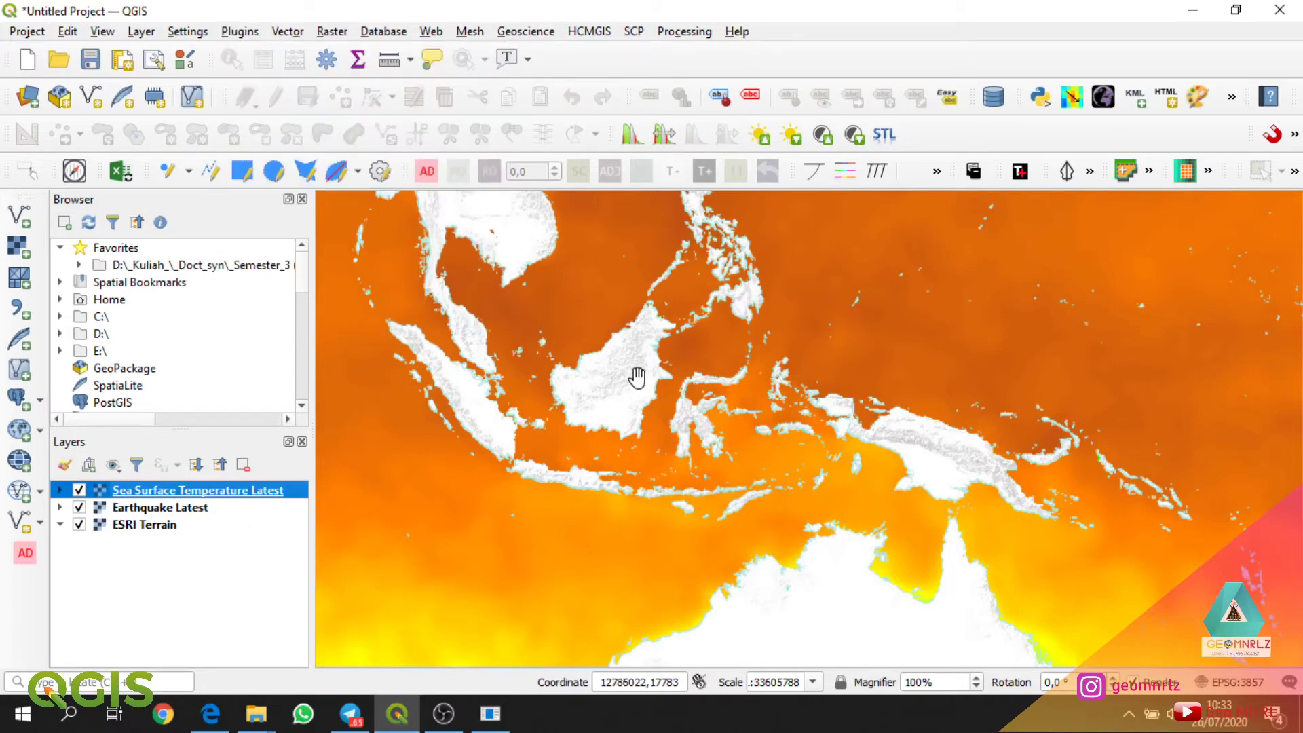
pyautogui.scroll(-1, 740, 404)
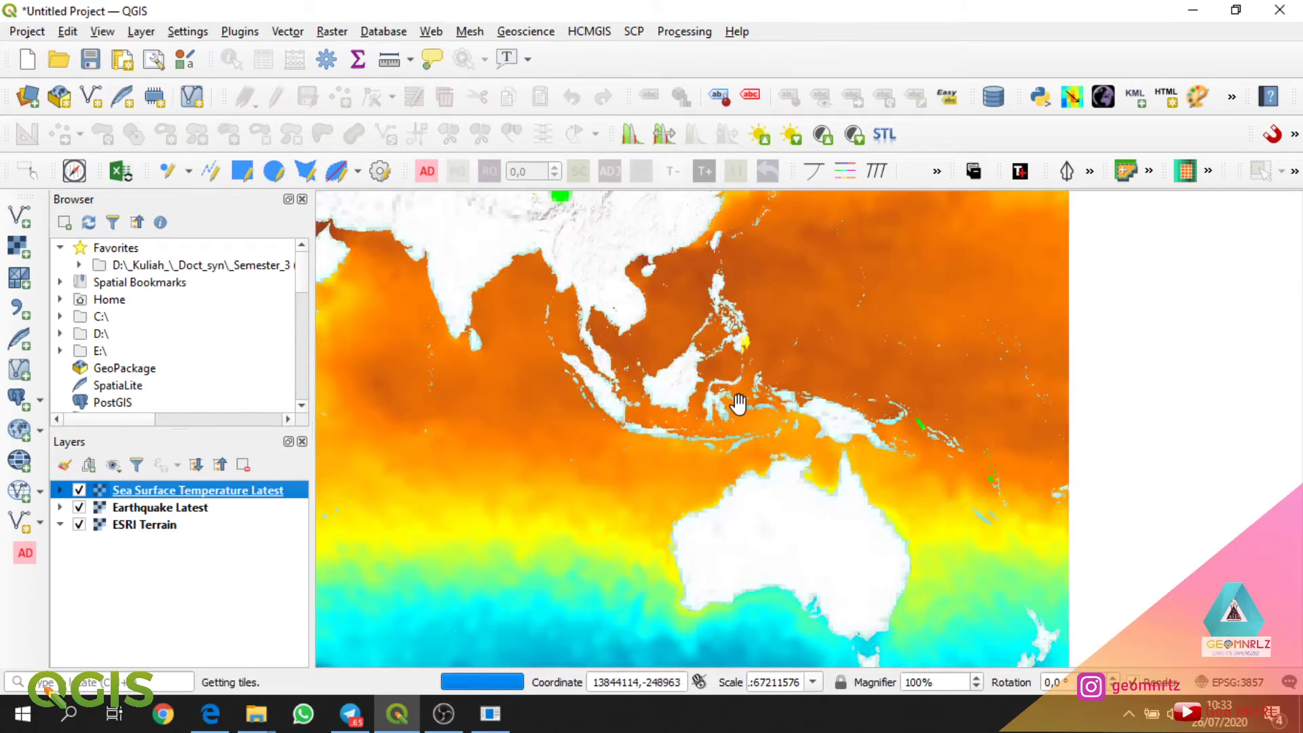
pyautogui.scroll(2, 736, 405)
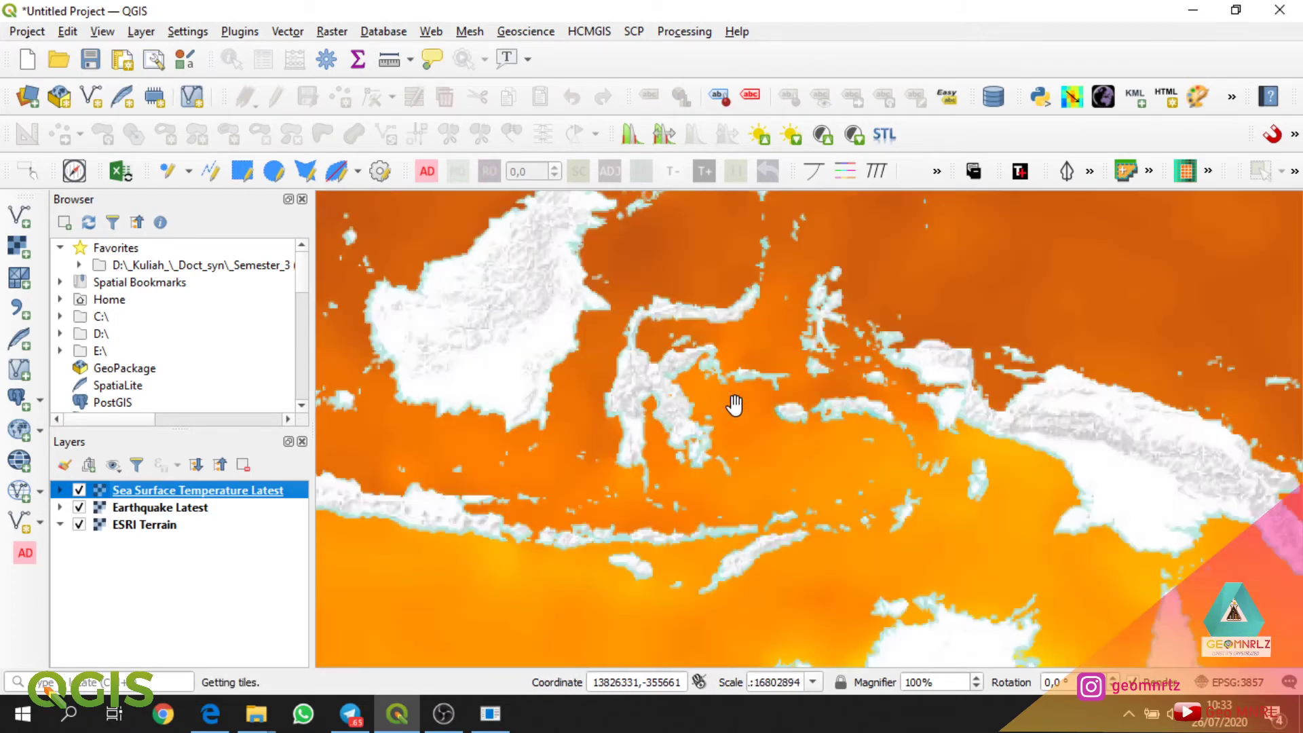
pyautogui.scroll(-1, 692, 406)
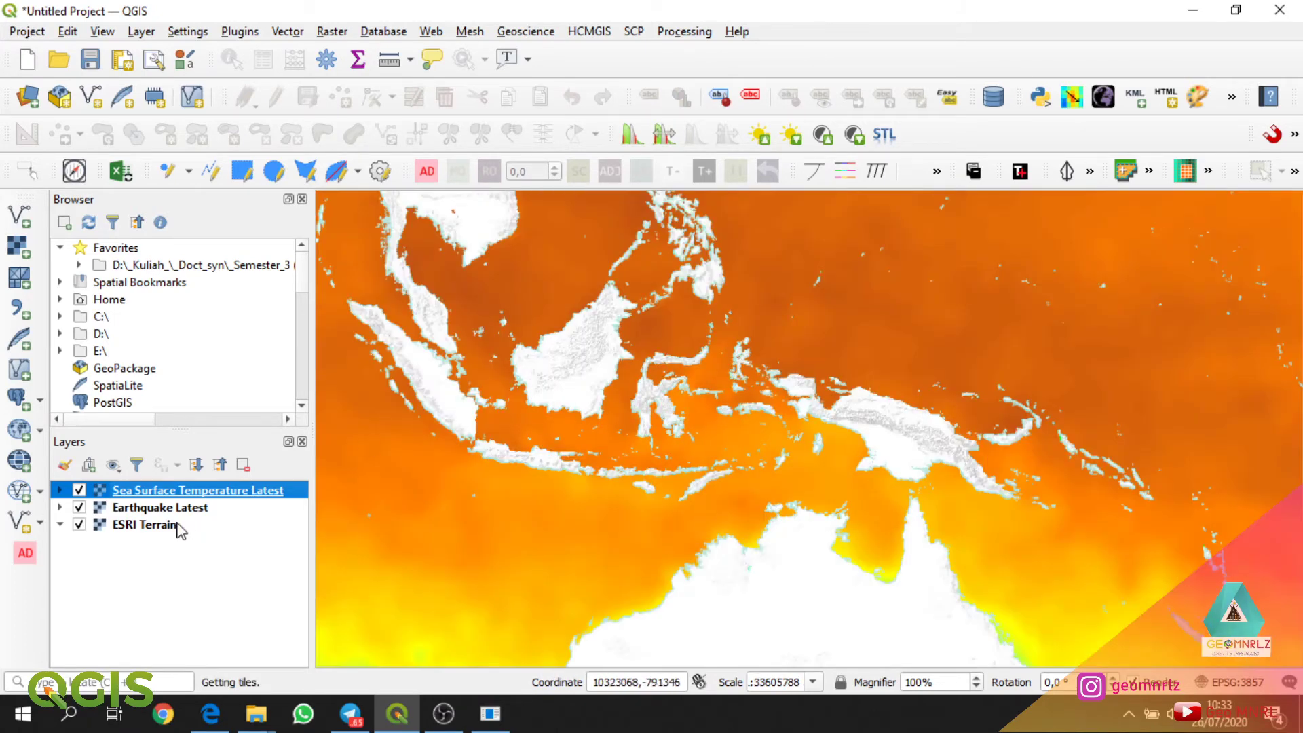
# Hide the Earthquake Latest and ESRI Terrain layers, and remove the Earthquake Latest layer from the project.
pyautogui.click(80, 508)
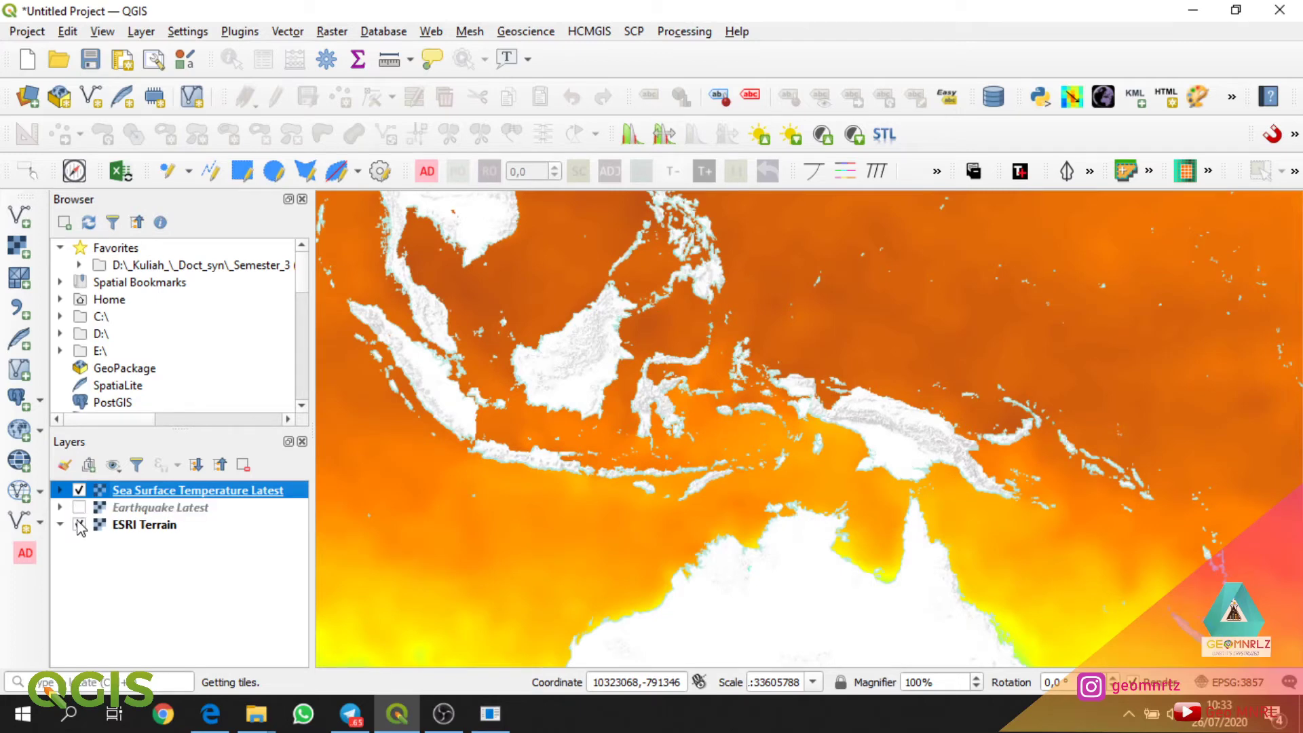
pyautogui.click(80, 524)
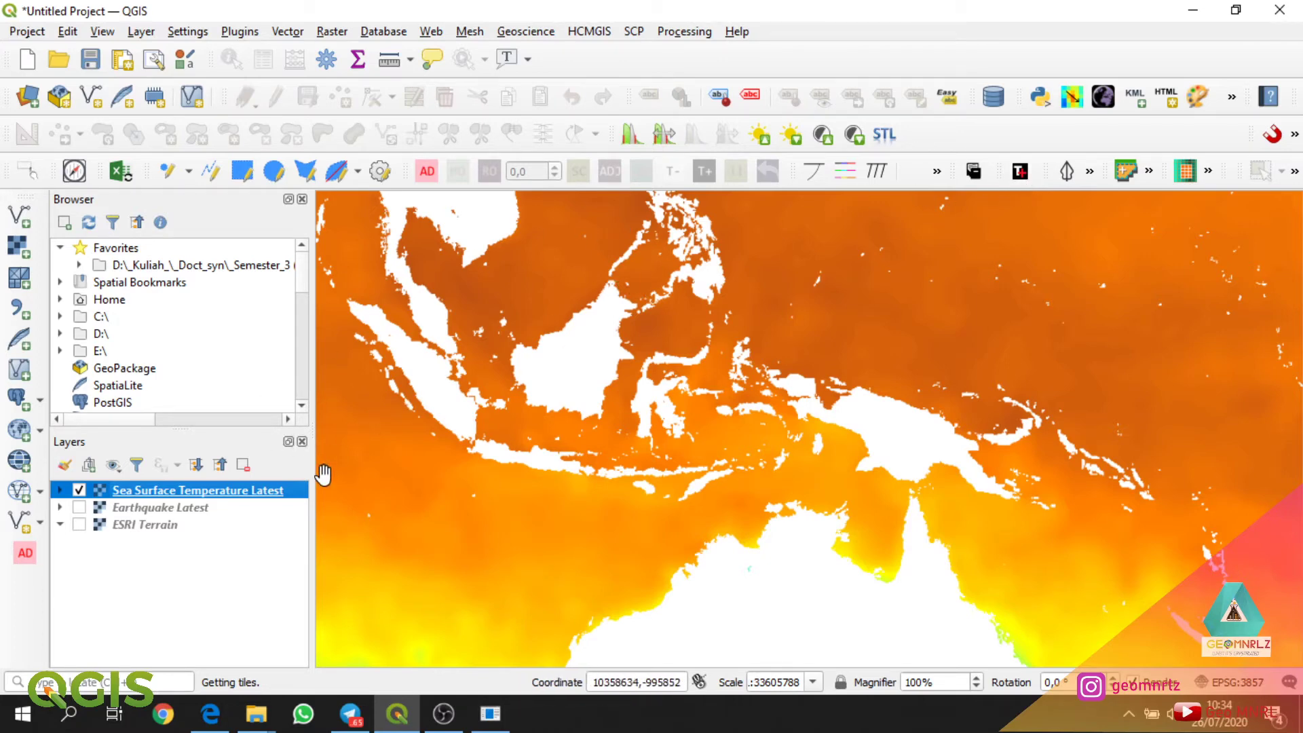
pyautogui.rightClick(167, 509)
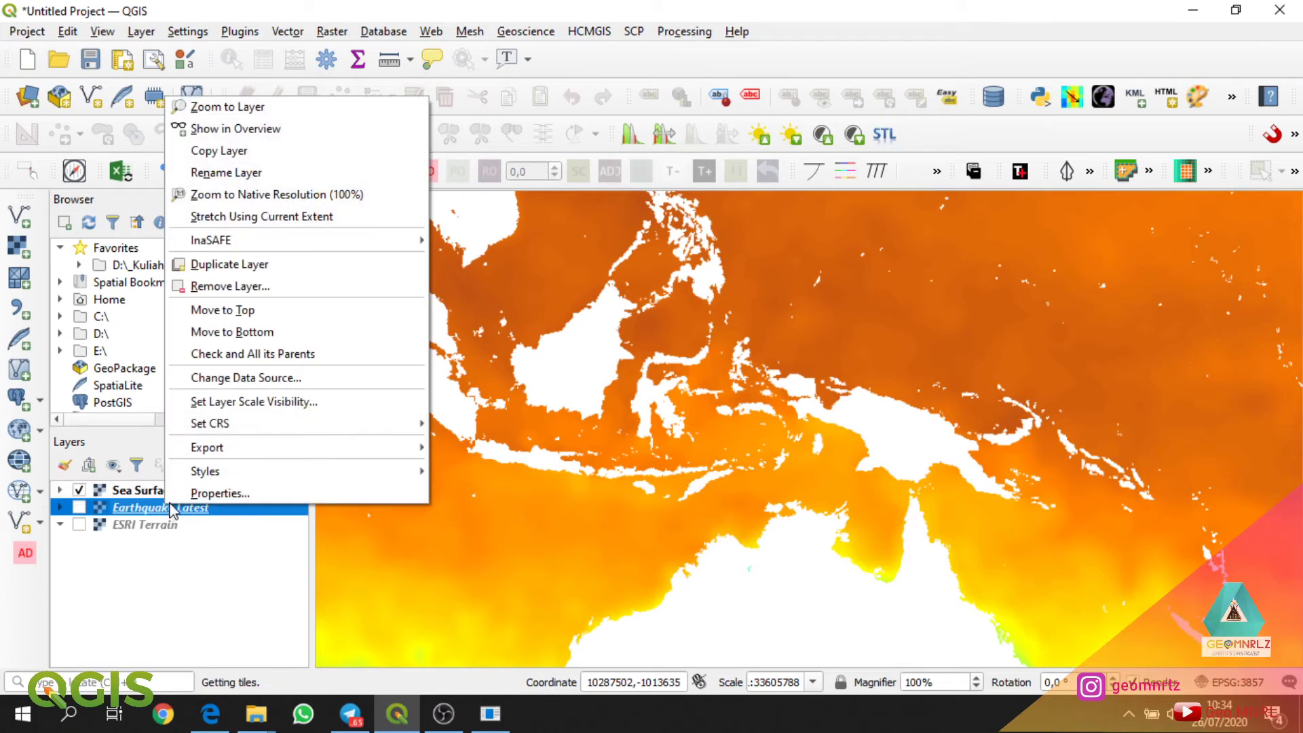
pyautogui.click(249, 286)
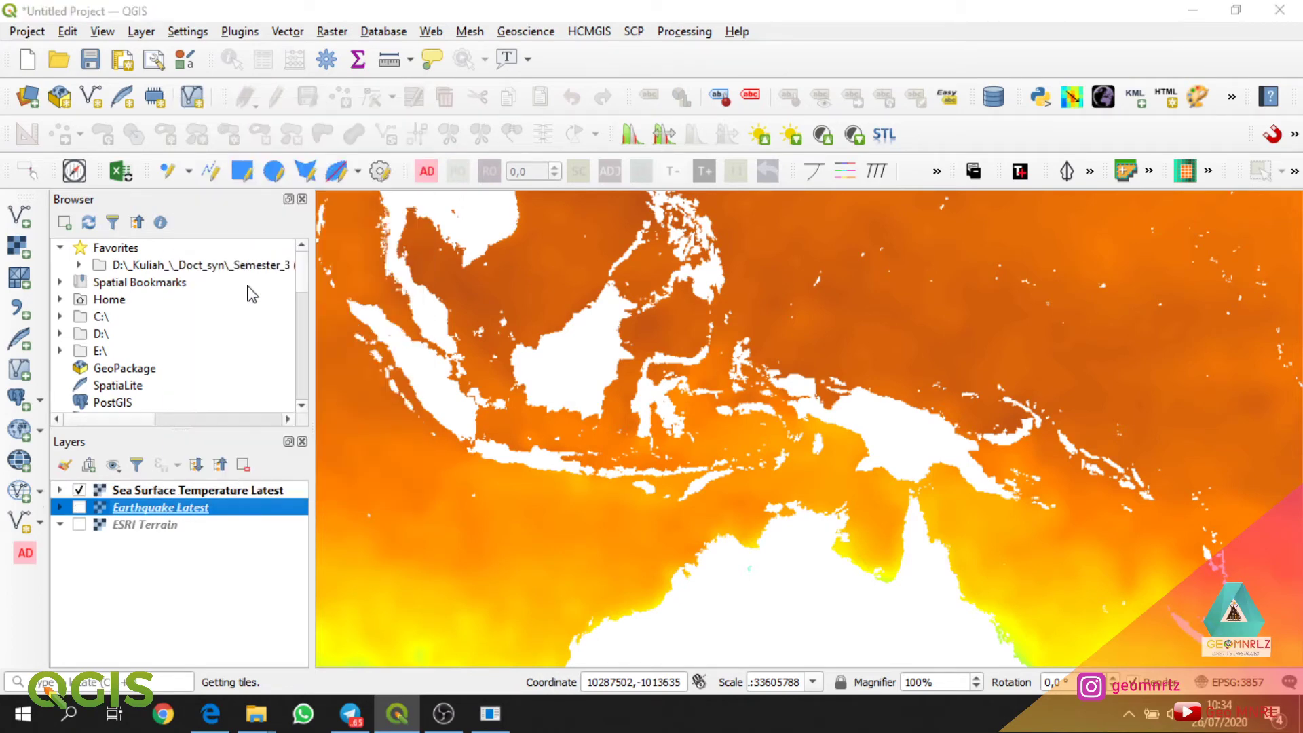
pyautogui.click(592, 375)
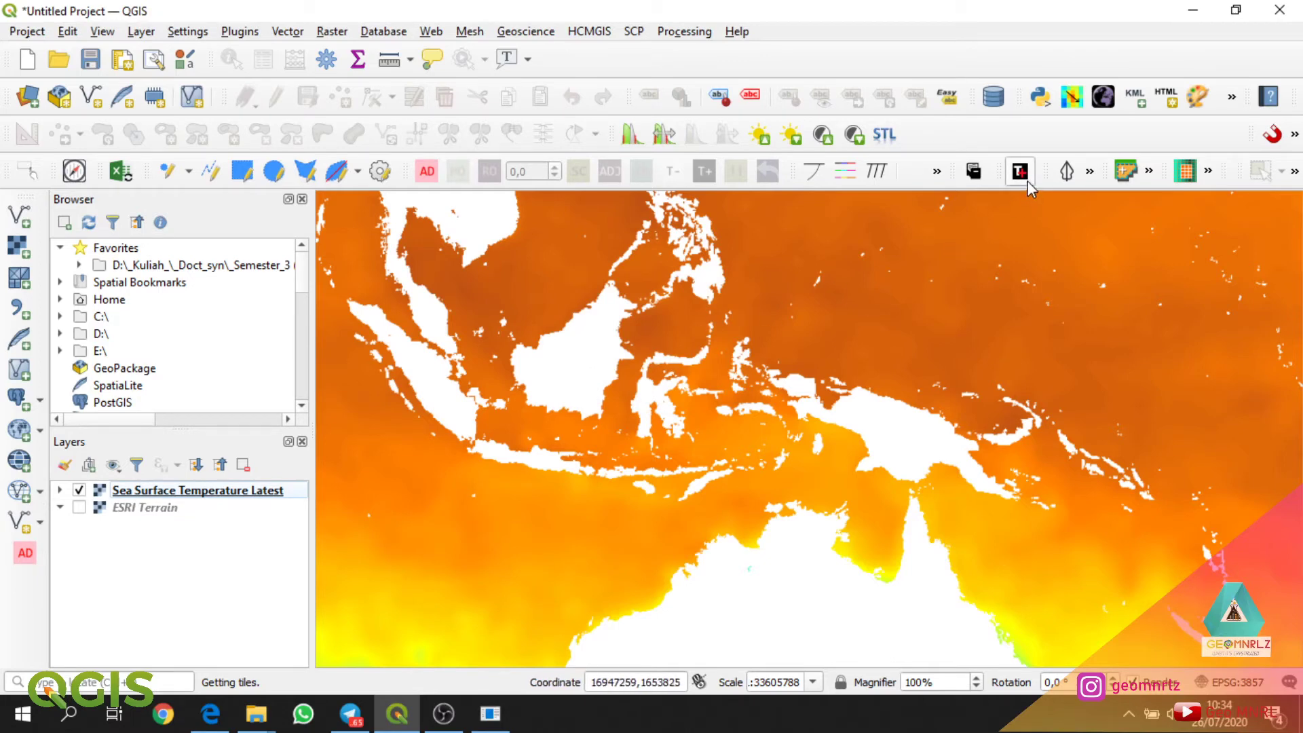
pyautogui.click(288, 31)
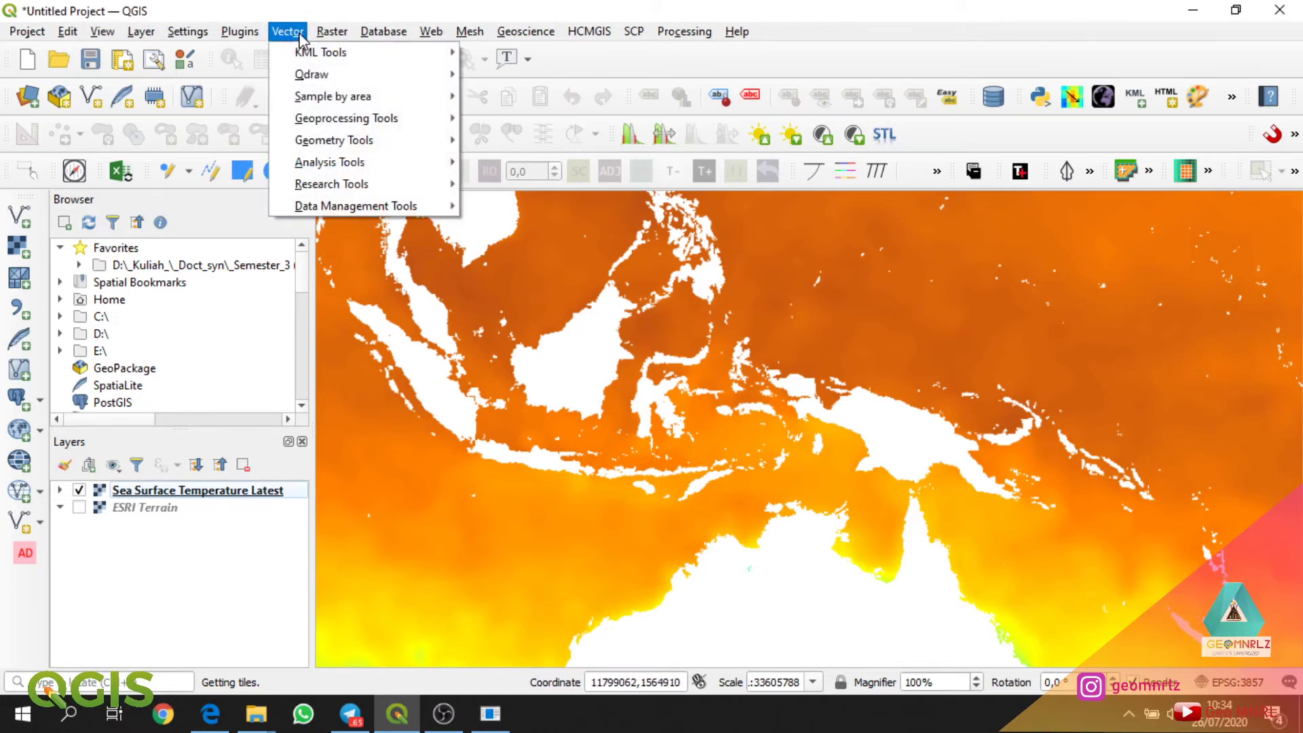
pyautogui.moveTo(239, 31)
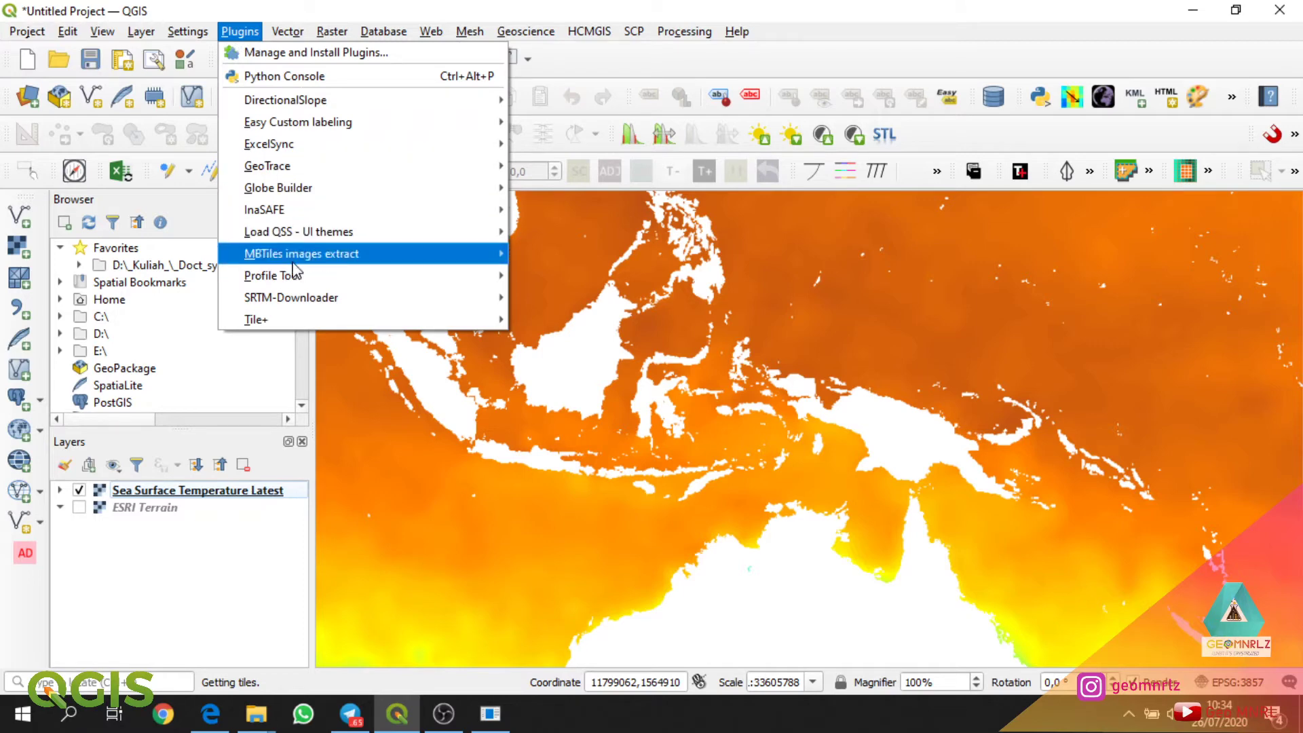
pyautogui.moveTo(319, 319)
pyautogui.click(571, 322)
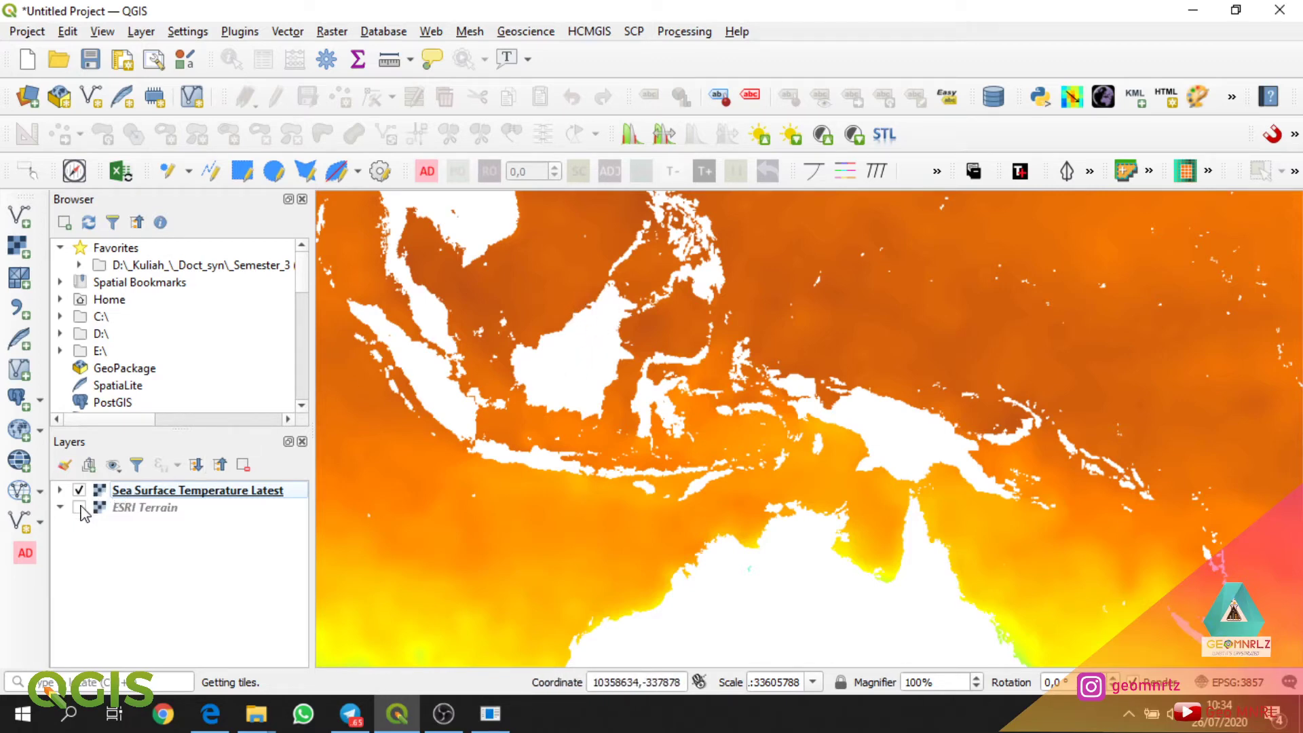
# Show the ESRI Terrain layer, hide the Sea Surface Temperature Latest layer, and inspect the terrain relief of Bali.
pyautogui.click(79, 507)
pyautogui.click(79, 490)
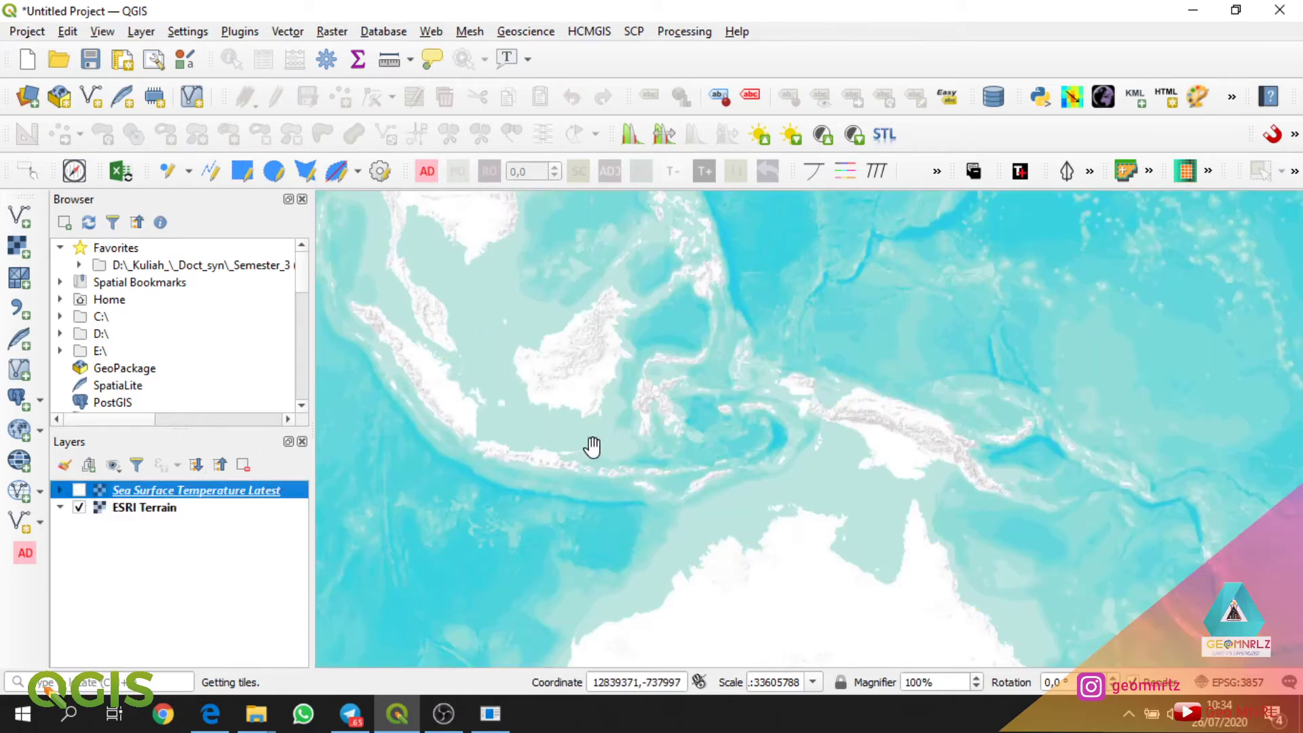
pyautogui.scroll(3, 572, 474)
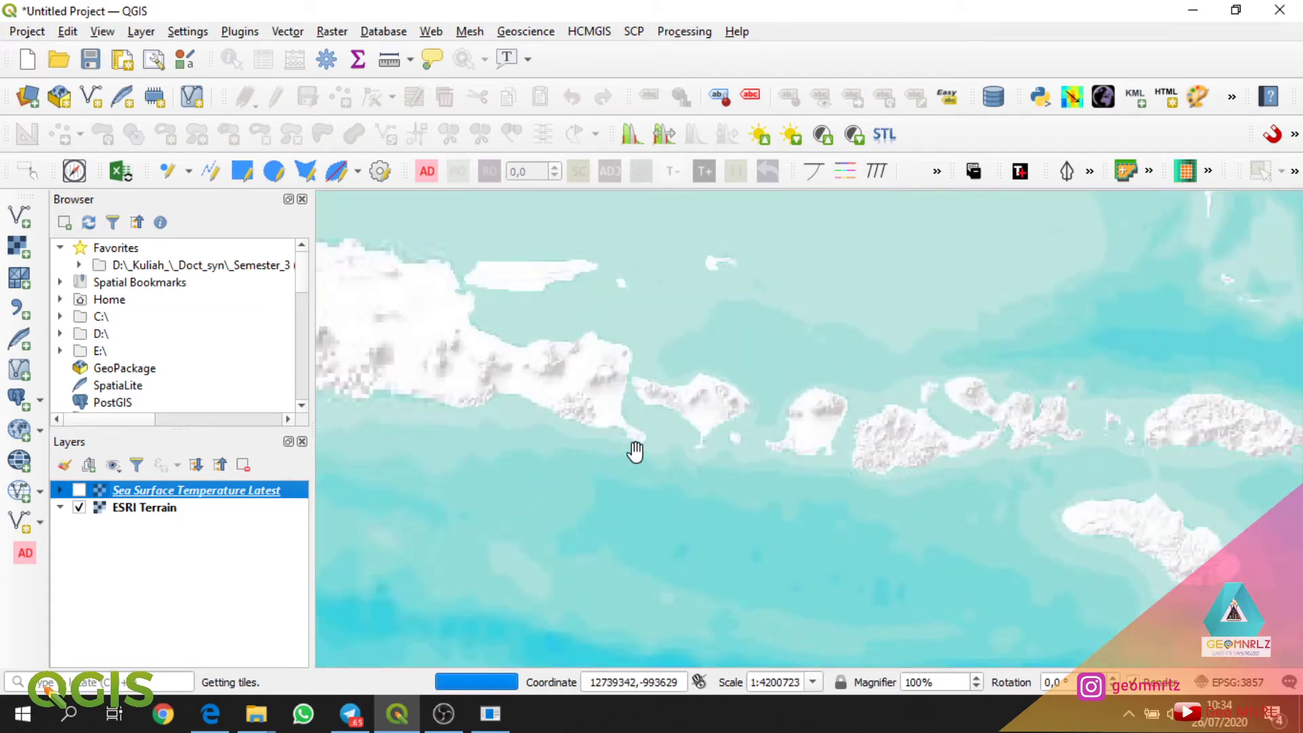
pyautogui.scroll(1, 625, 432)
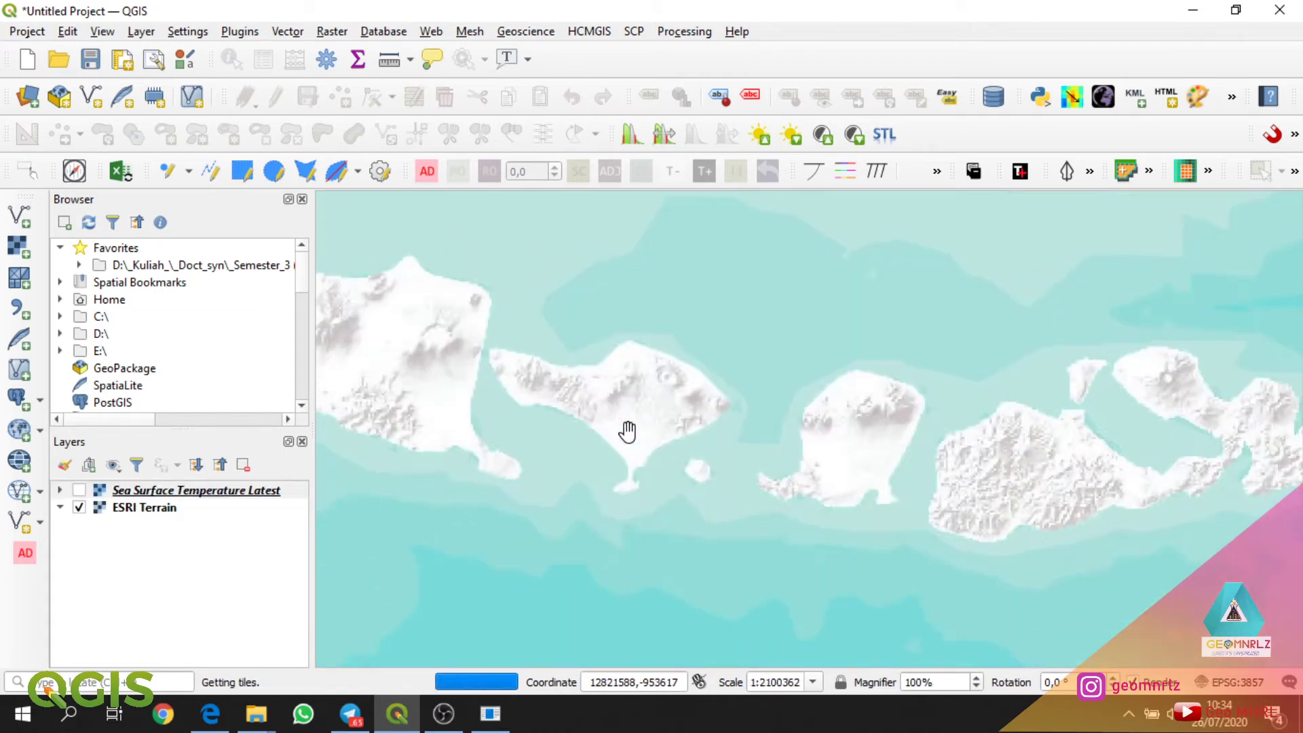
pyautogui.scroll(1, 624, 430)
pyautogui.moveTo(620, 405); pyautogui.dragTo(689, 485)
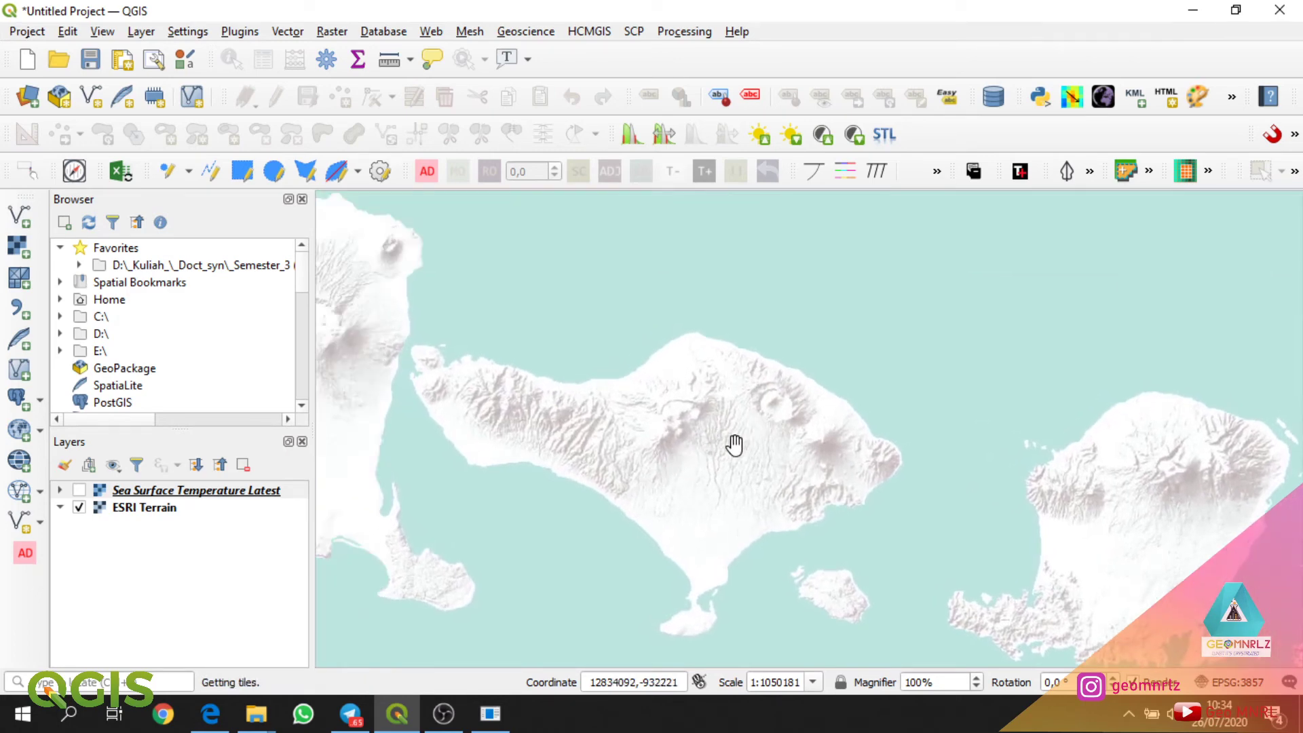
pyautogui.scroll(1, 798, 420)
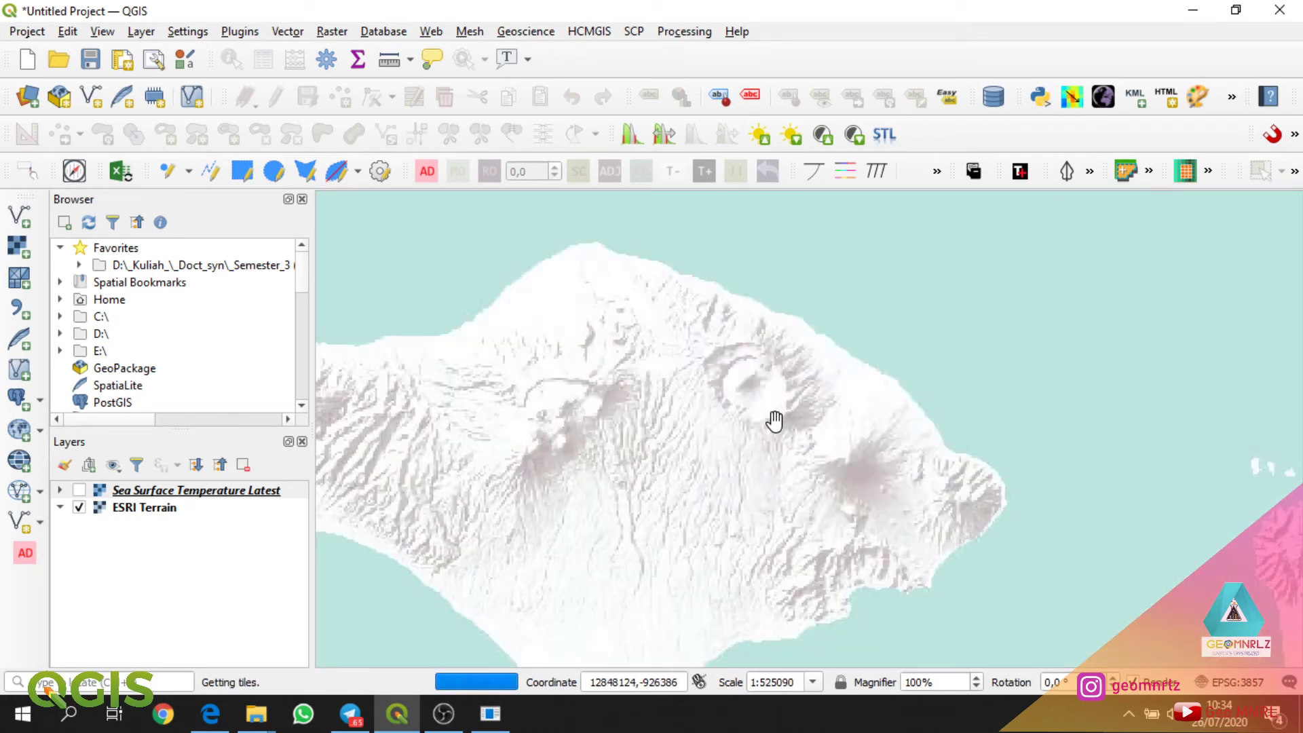
pyautogui.scroll(-1, 753, 421)
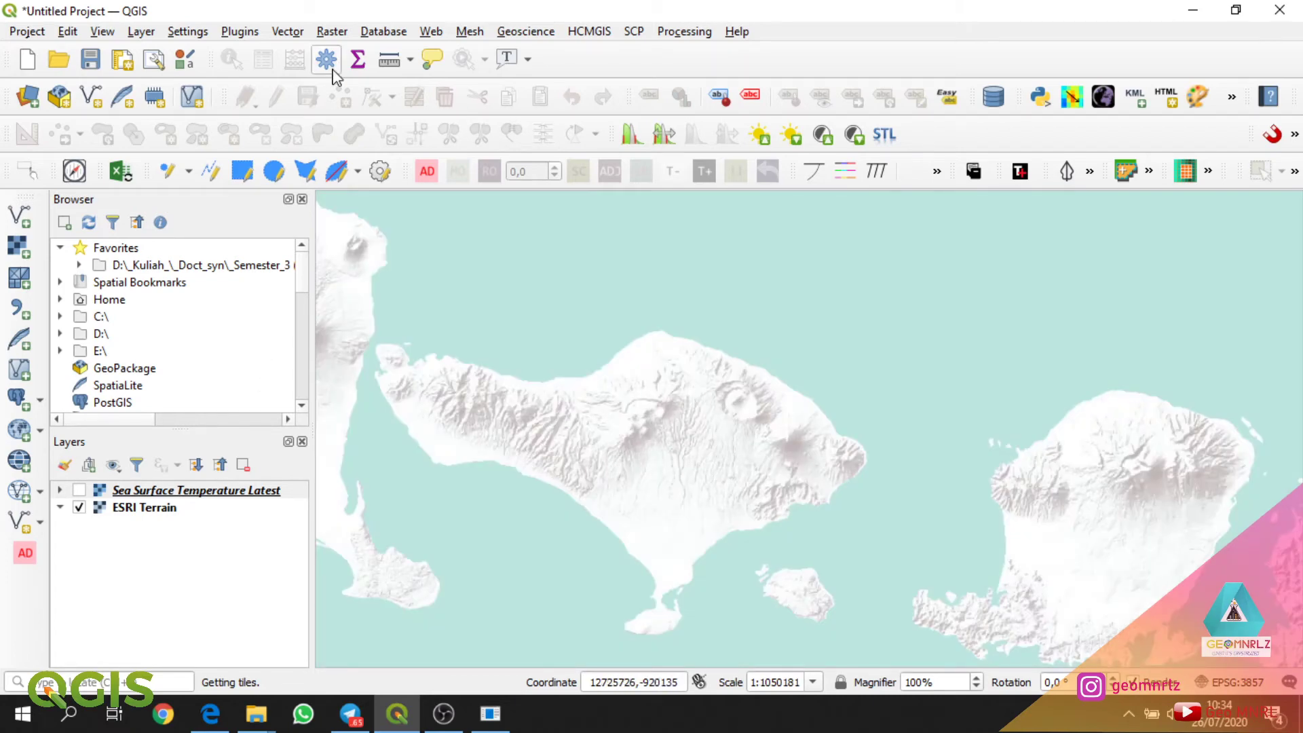
# Add the Google Satellite Hybrid basemap using Tile+, and inspect the imagery around Mt Batur on Bali.
pyautogui.click(589, 32)
pyautogui.click(842, 11)
pyautogui.click(1019, 178)
pyautogui.click(593, 250)
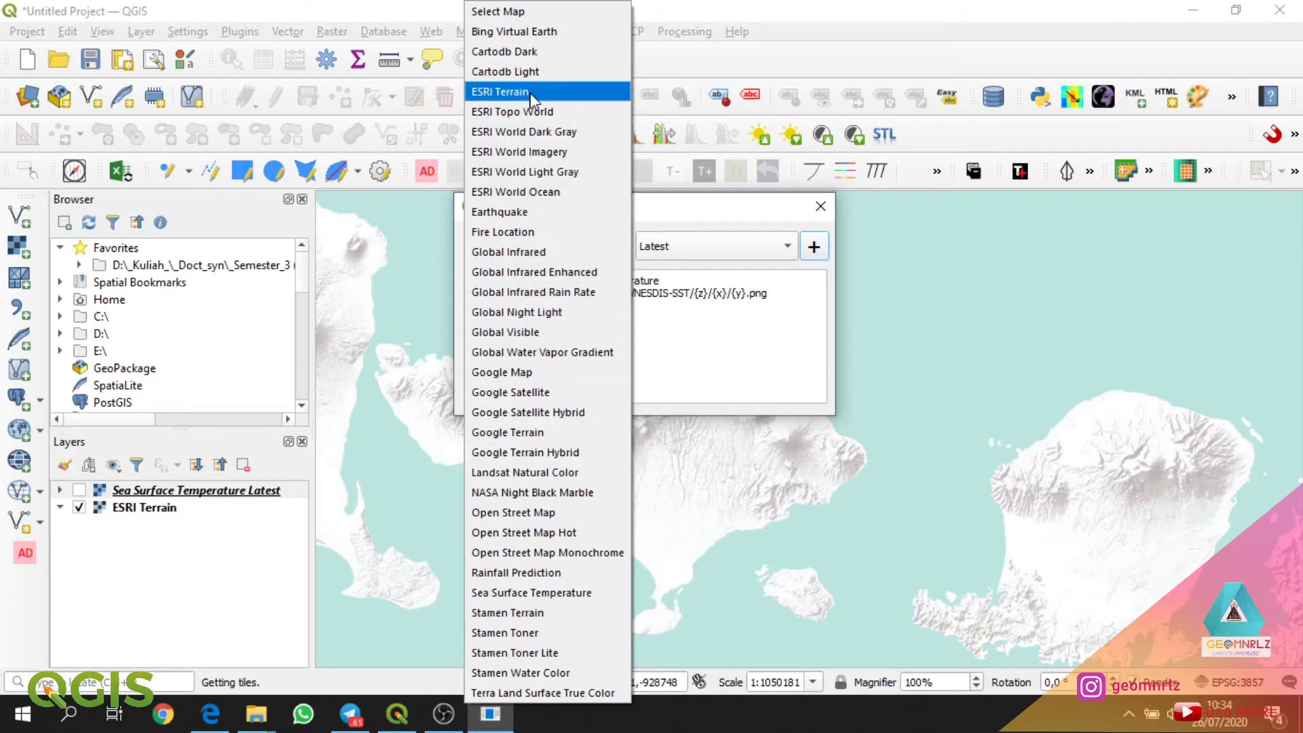
pyautogui.click(520, 412)
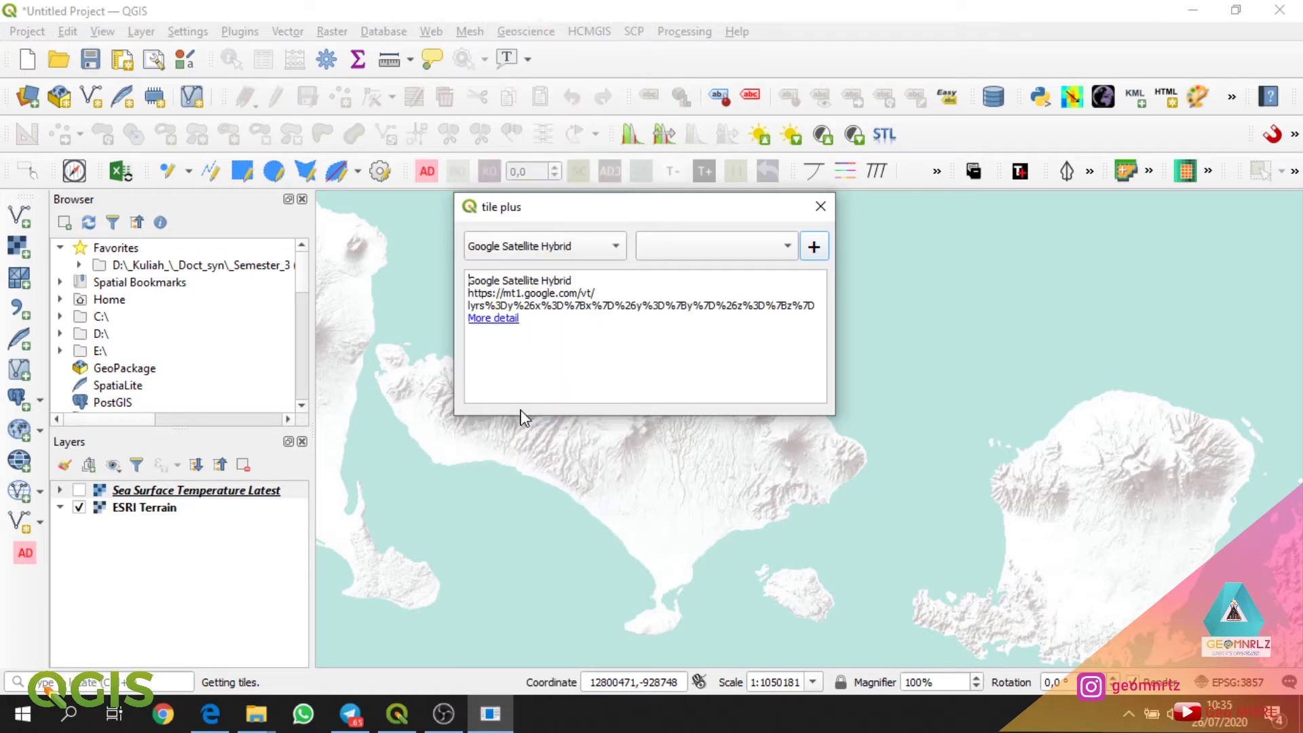
pyautogui.click(814, 247)
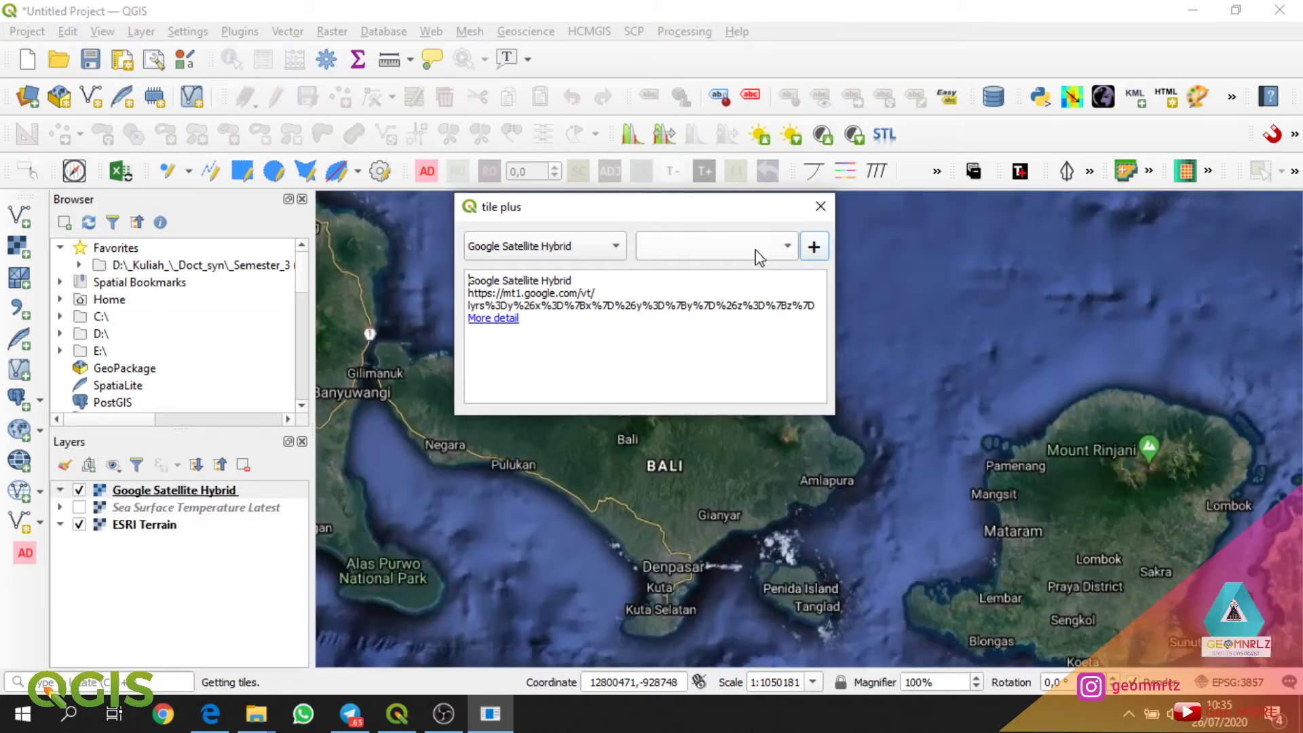
pyautogui.click(819, 207)
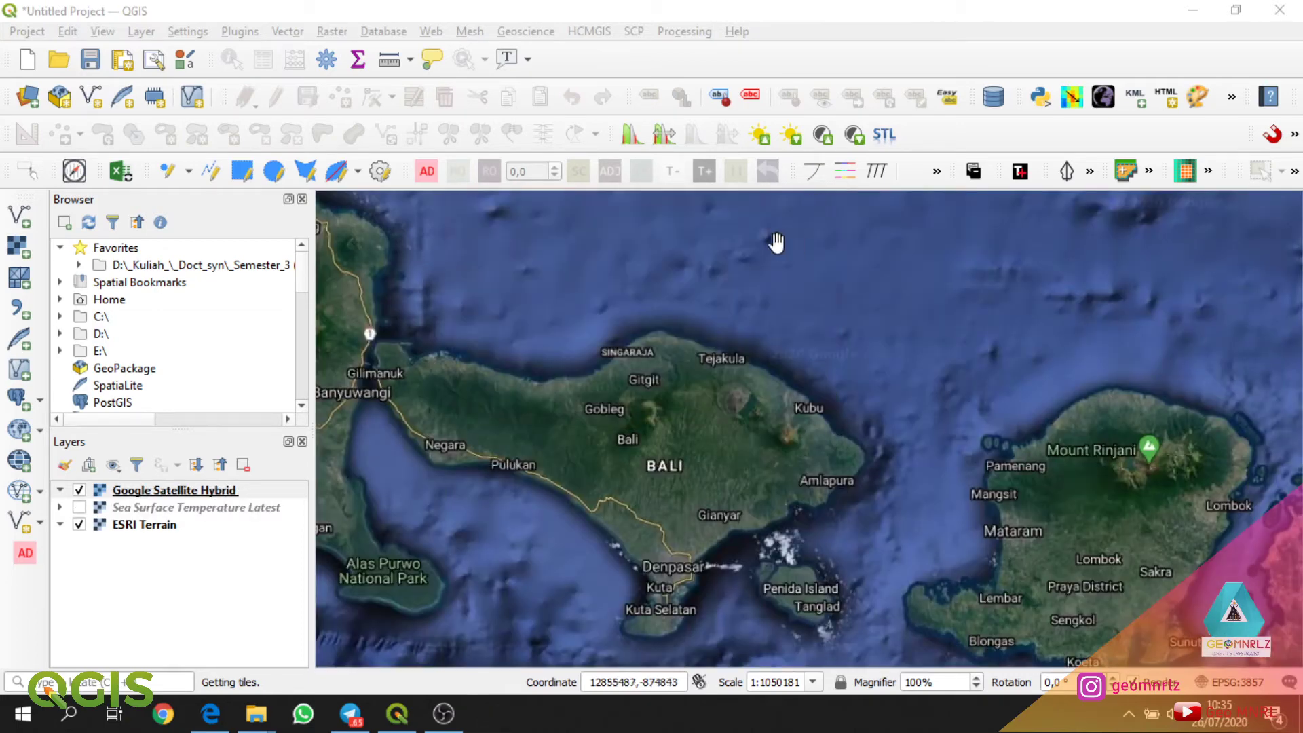
pyautogui.scroll(2, 742, 402)
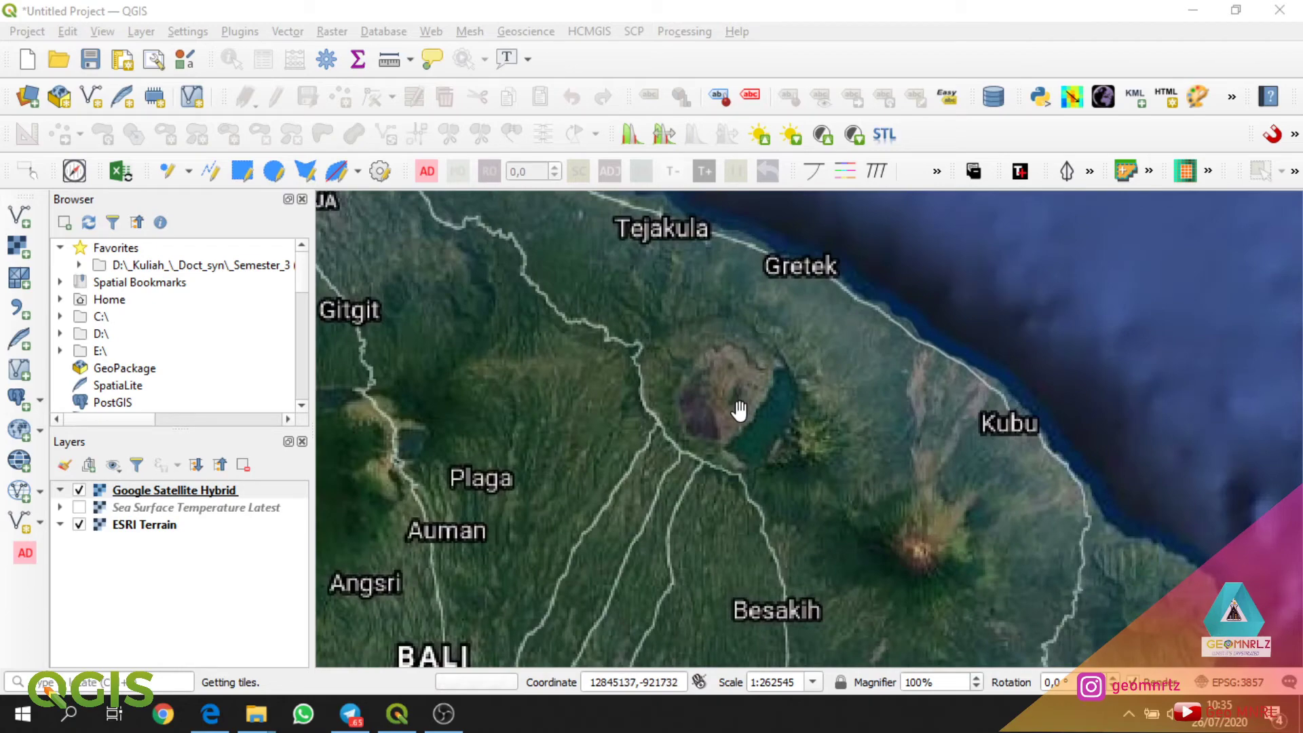
pyautogui.scroll(1, 784, 424)
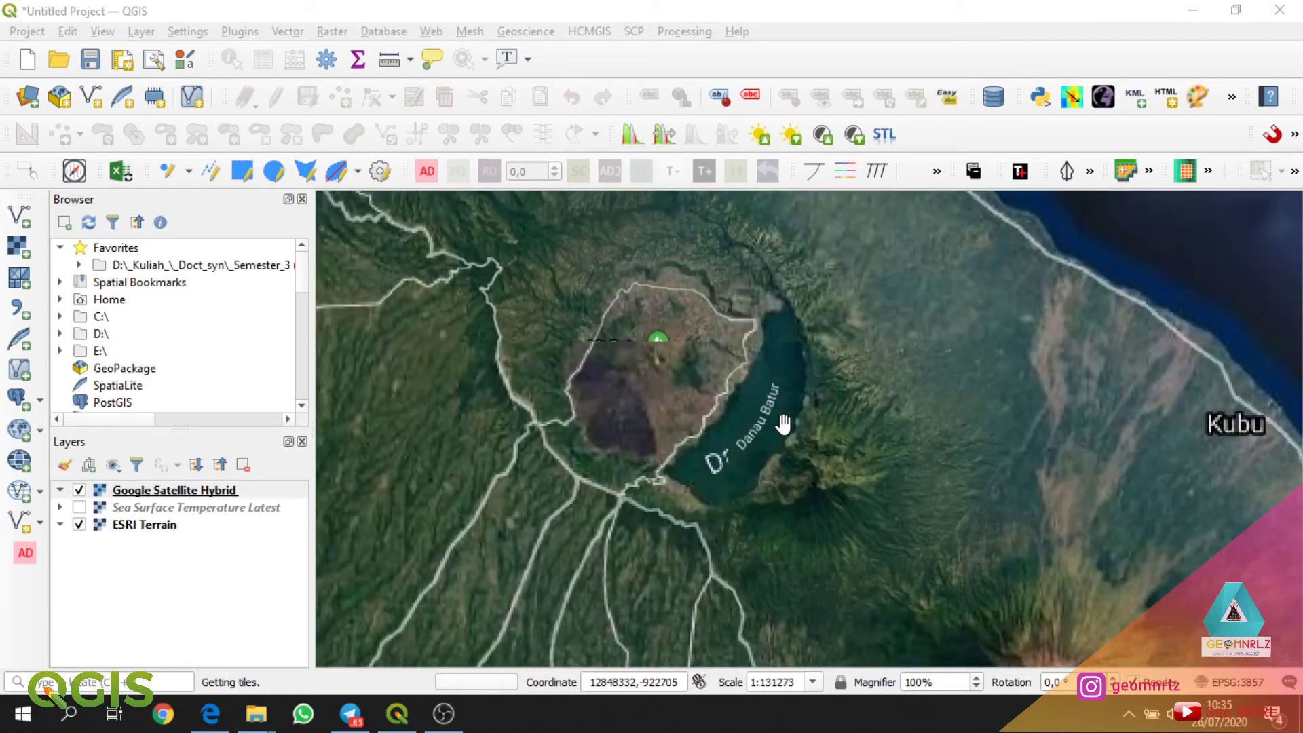
pyautogui.moveTo(686, 409); pyautogui.dragTo(689, 450)
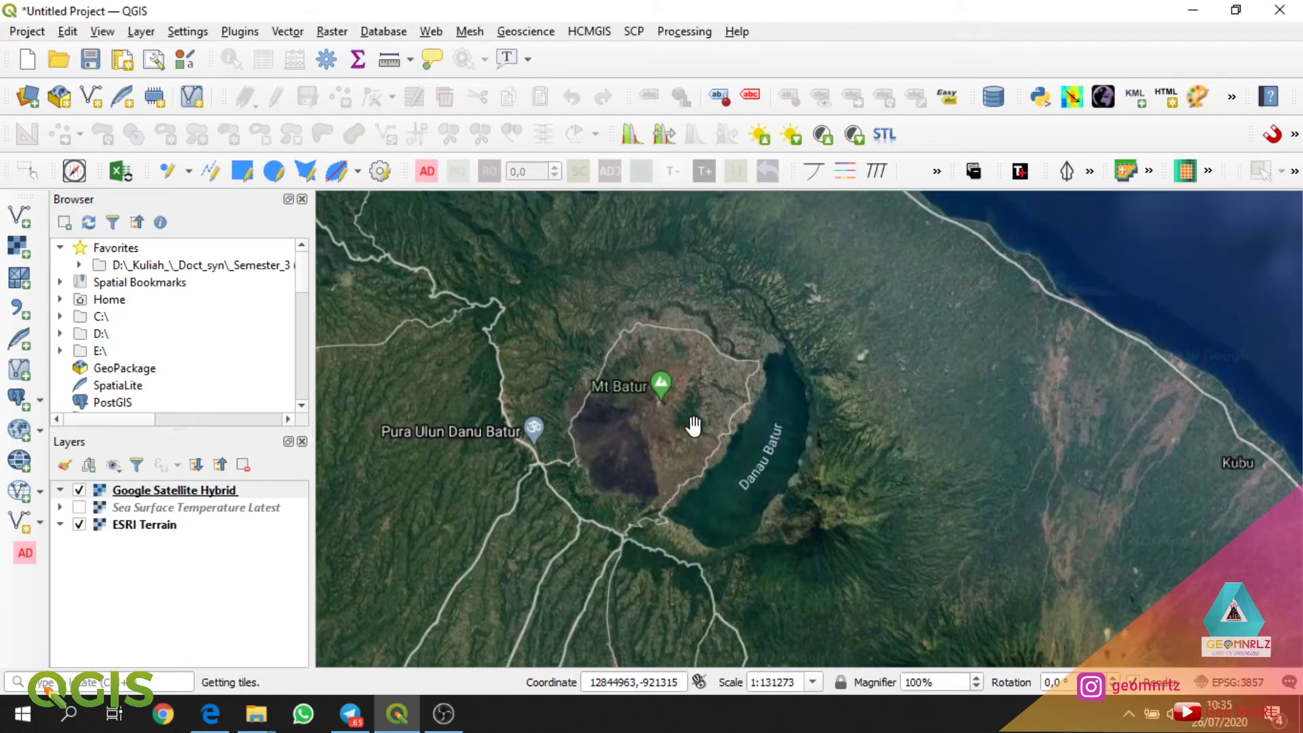
pyautogui.scroll(1, 689, 425)
pyautogui.scroll(-1, 692, 425)
# Add the Rainfall Prediction layer for the Latest time using Tile+, and close the plugin dialog.
pyautogui.click(1012, 180)
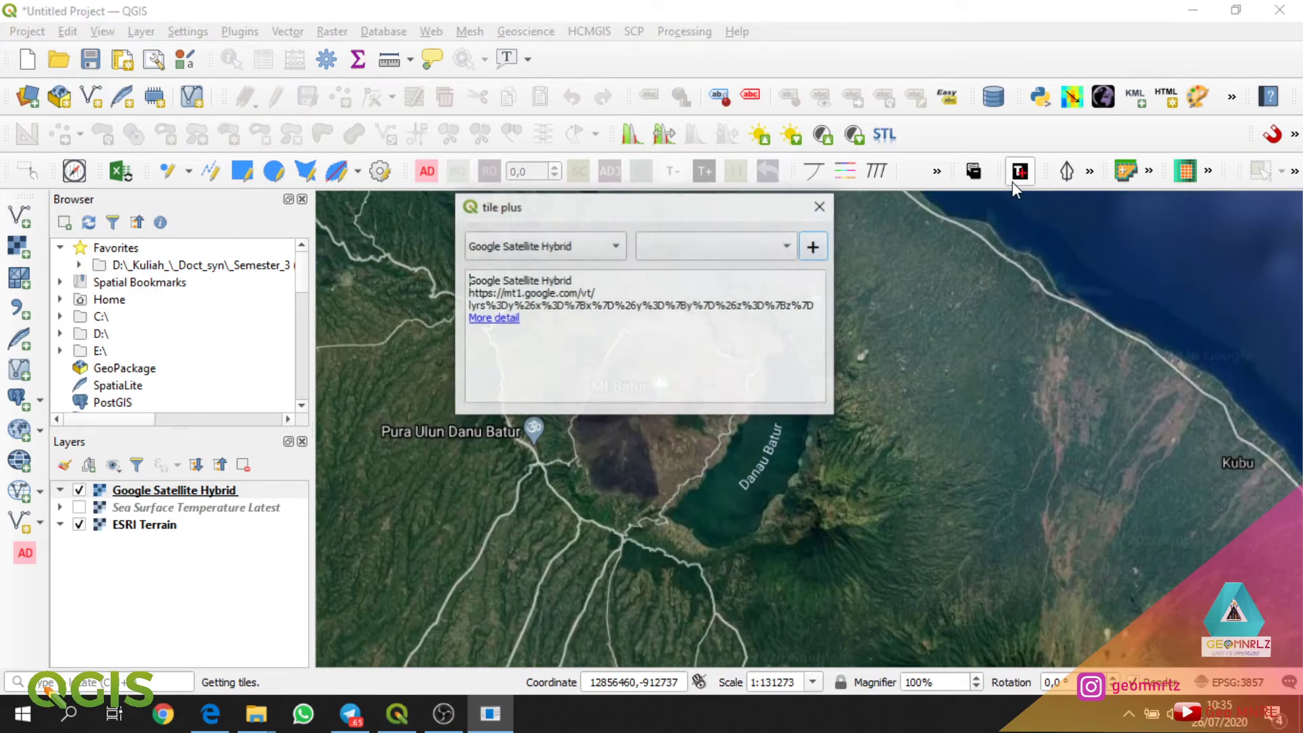
pyautogui.click(600, 251)
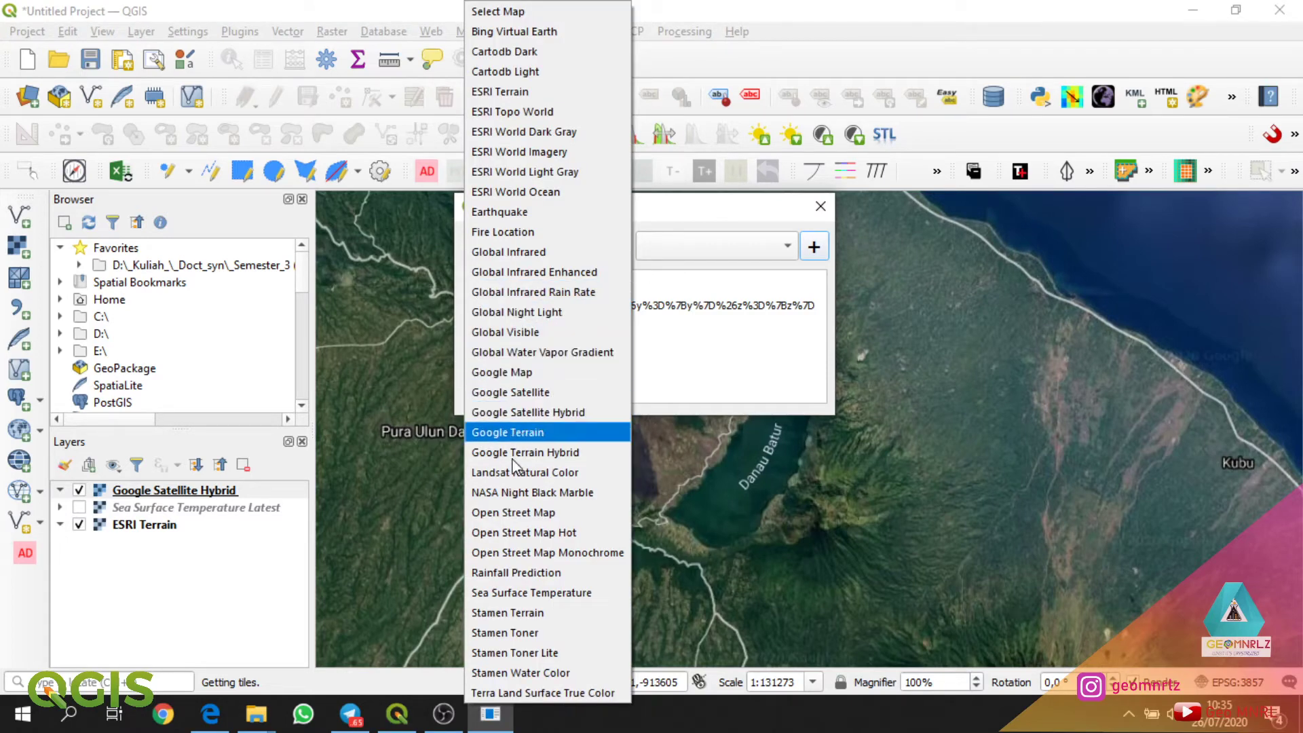
pyautogui.click(530, 576)
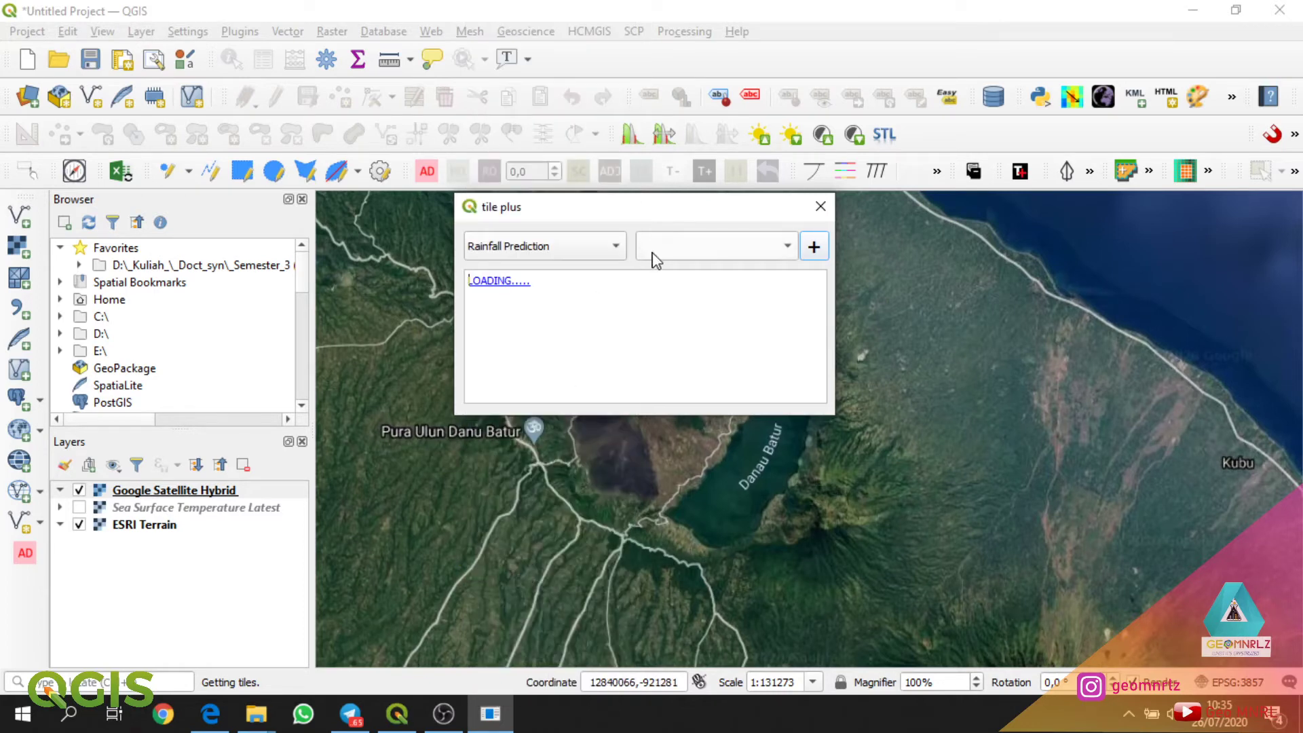
pyautogui.click(789, 257)
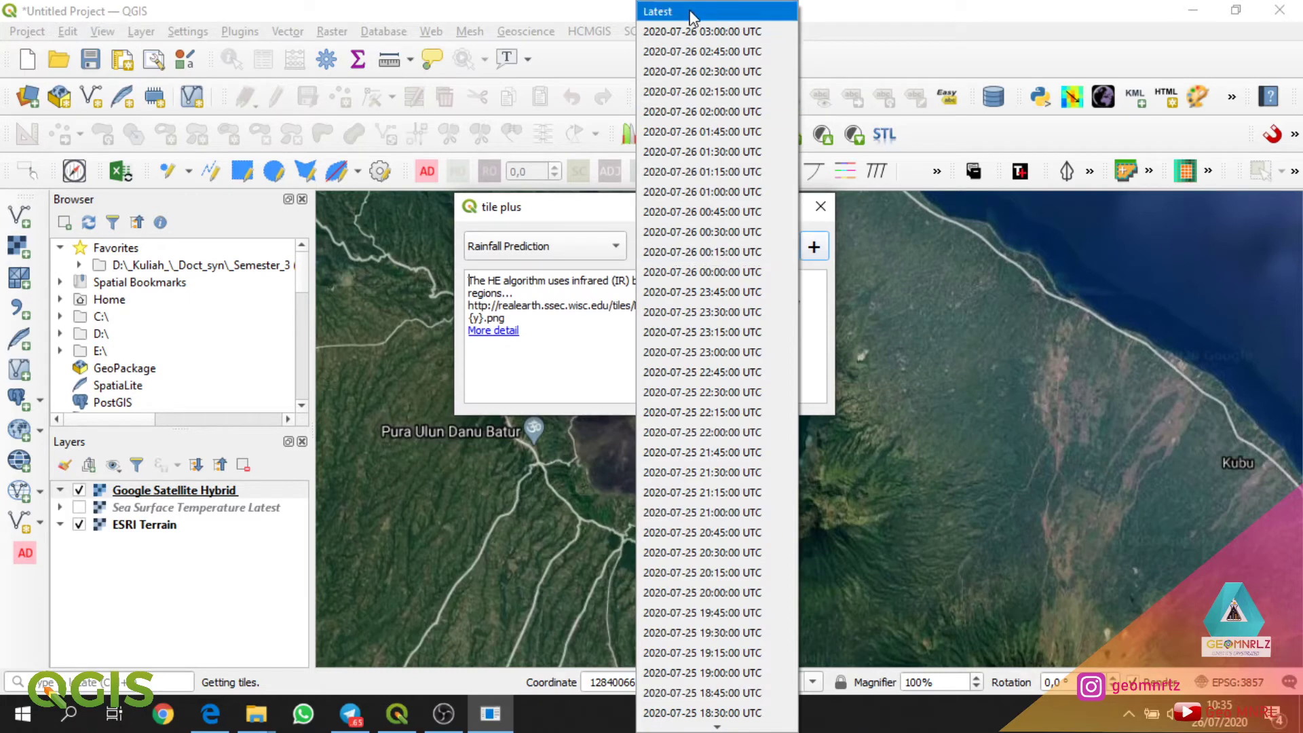
pyautogui.click(693, 12)
pyautogui.click(815, 250)
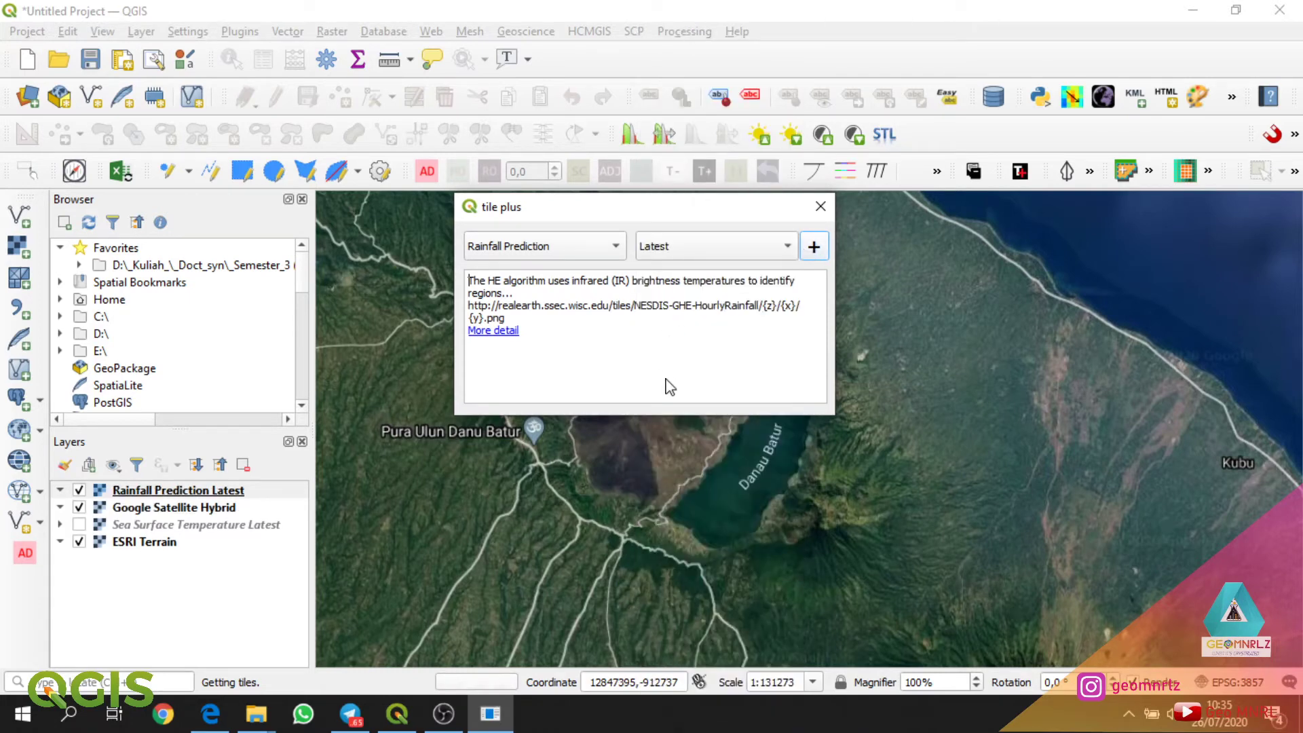
pyautogui.click(821, 206)
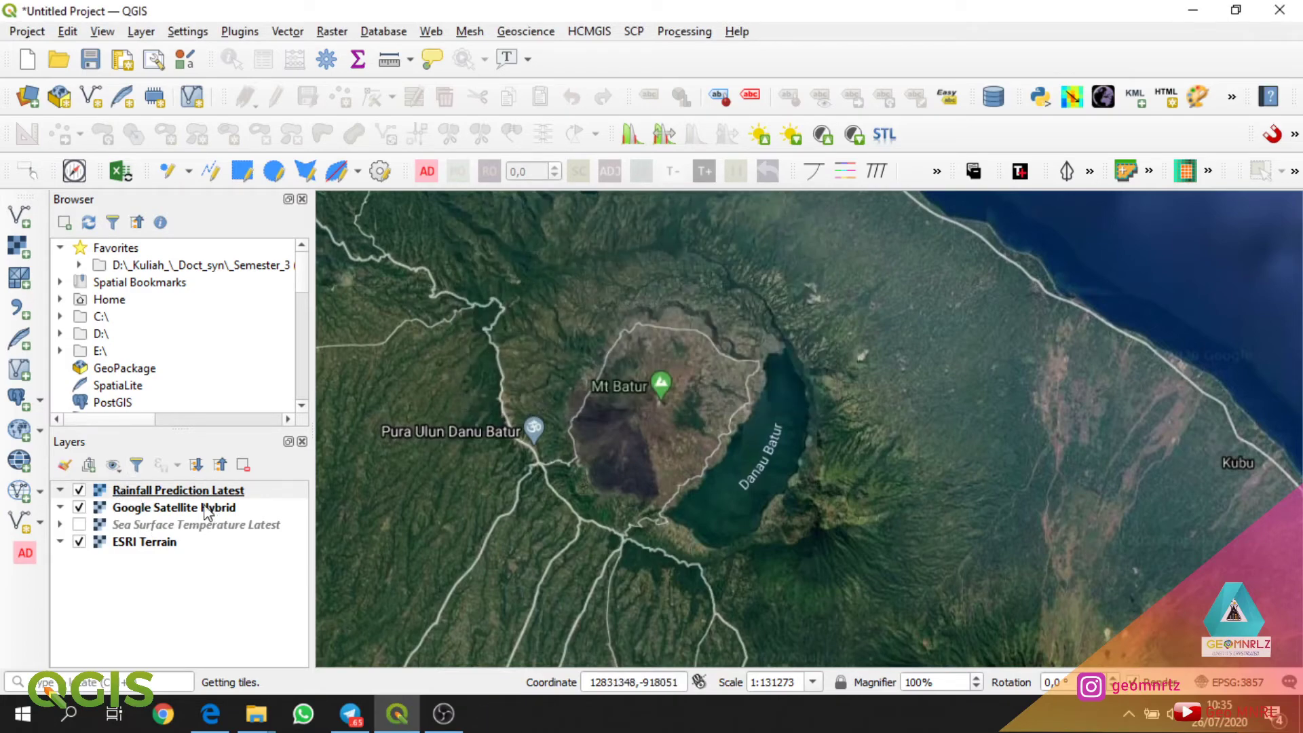
# Hide the Google Satellite Hybrid and ESRI Terrain layers, and check the Rainfall Prediction Latest layer around Bali.
pyautogui.scroll(-3, 621, 387)
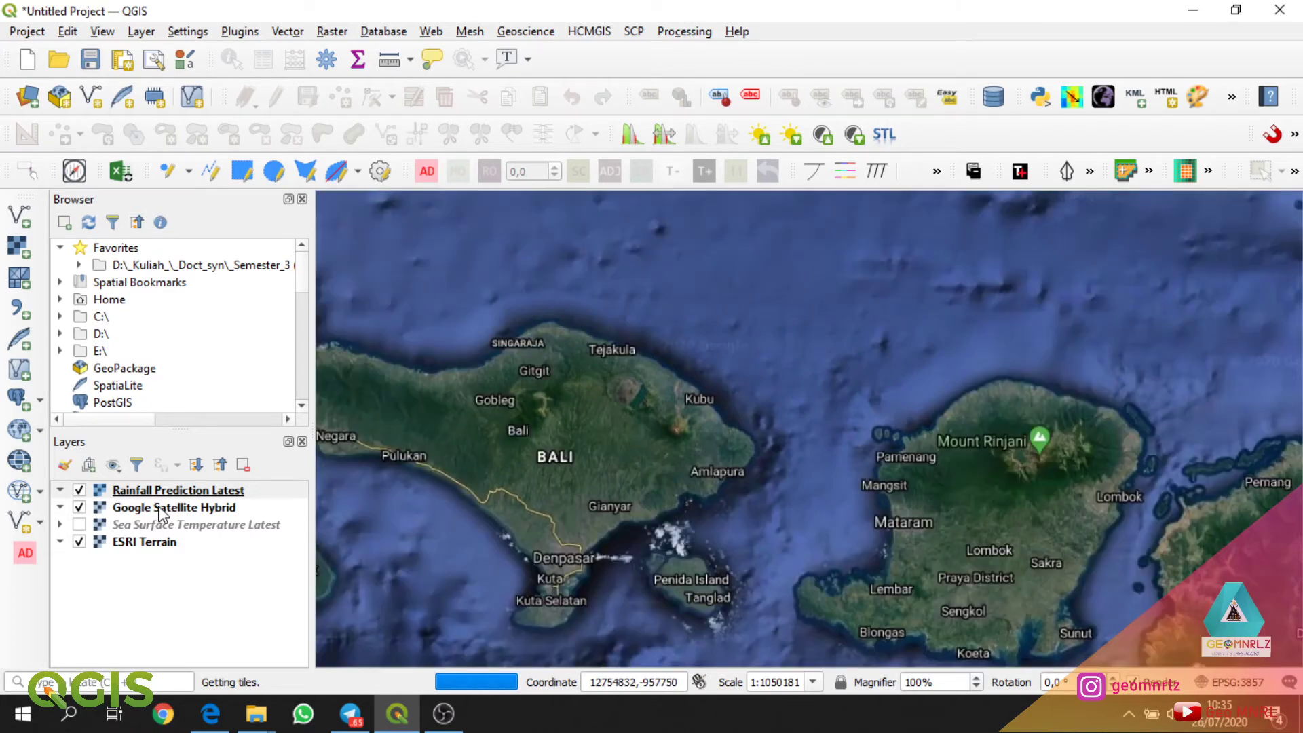
pyautogui.click(92, 511)
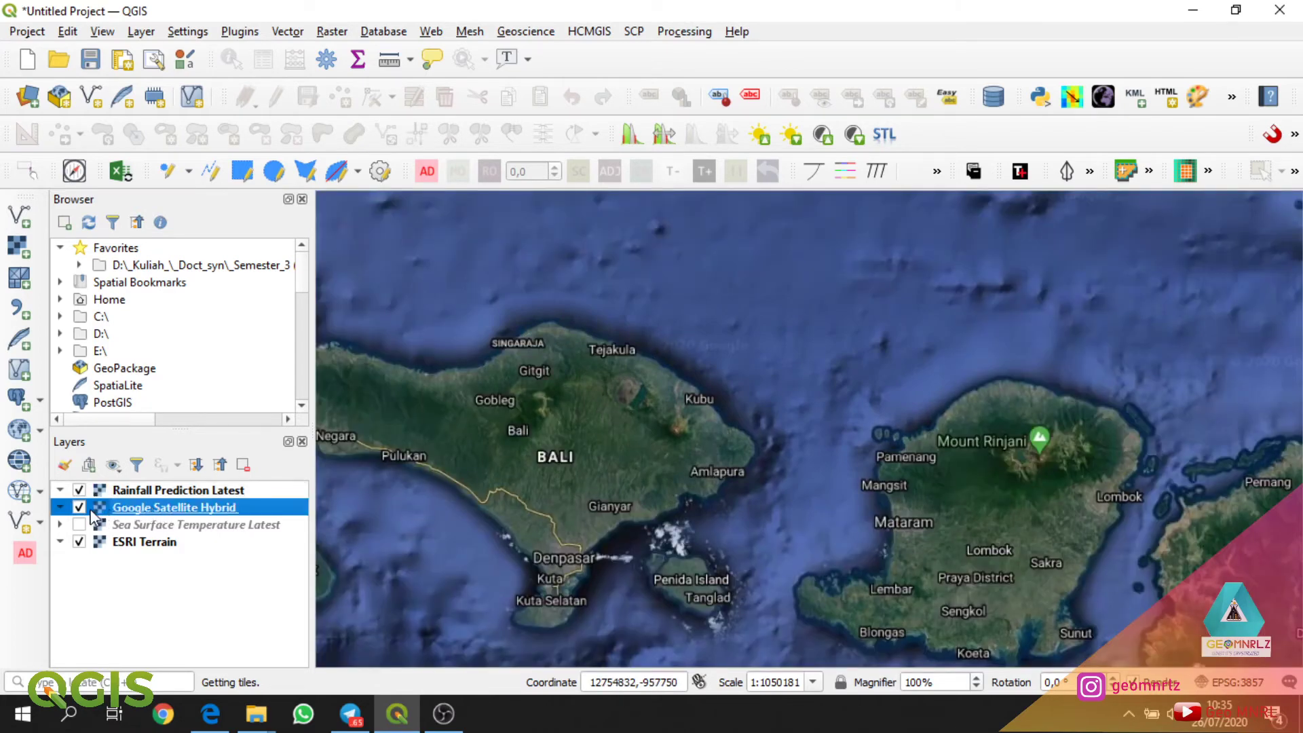
pyautogui.click(80, 508)
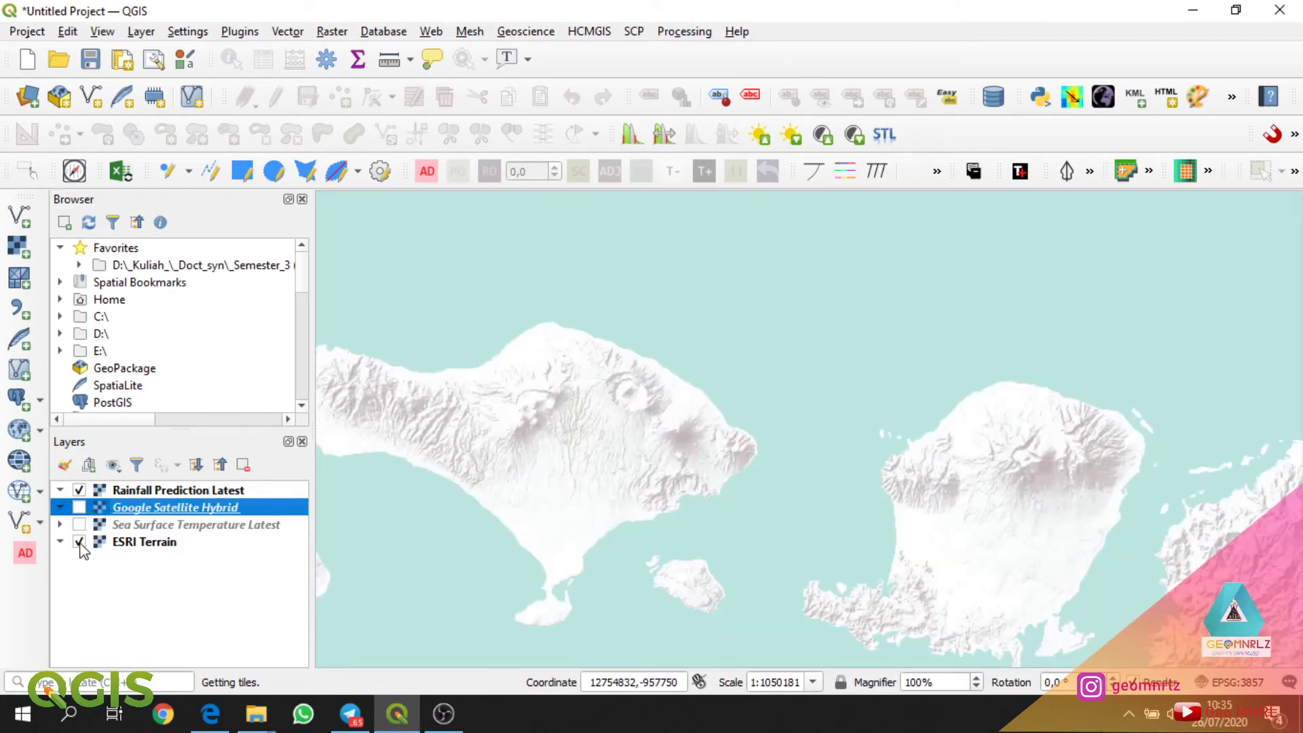
pyautogui.click(80, 542)
pyautogui.click(152, 489)
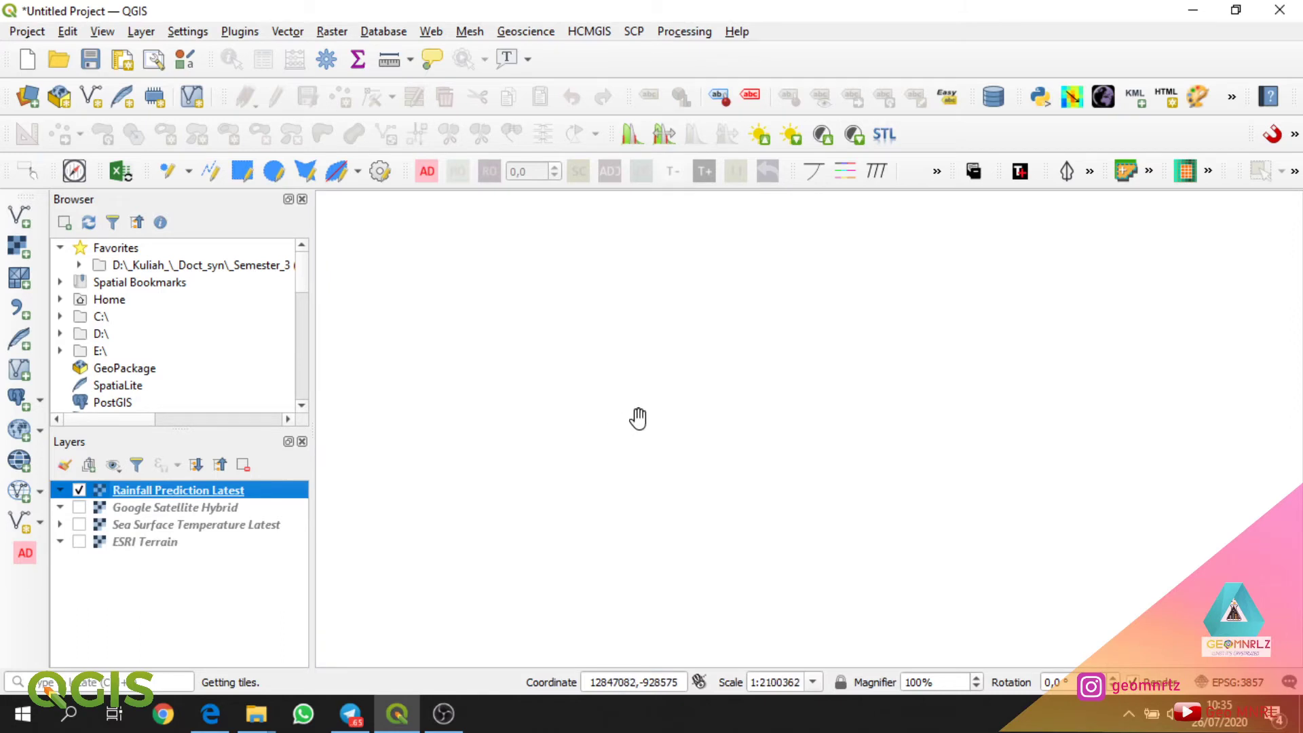
pyautogui.scroll(1, 639, 418)
pyautogui.click(1021, 171)
pyautogui.click(688, 250)
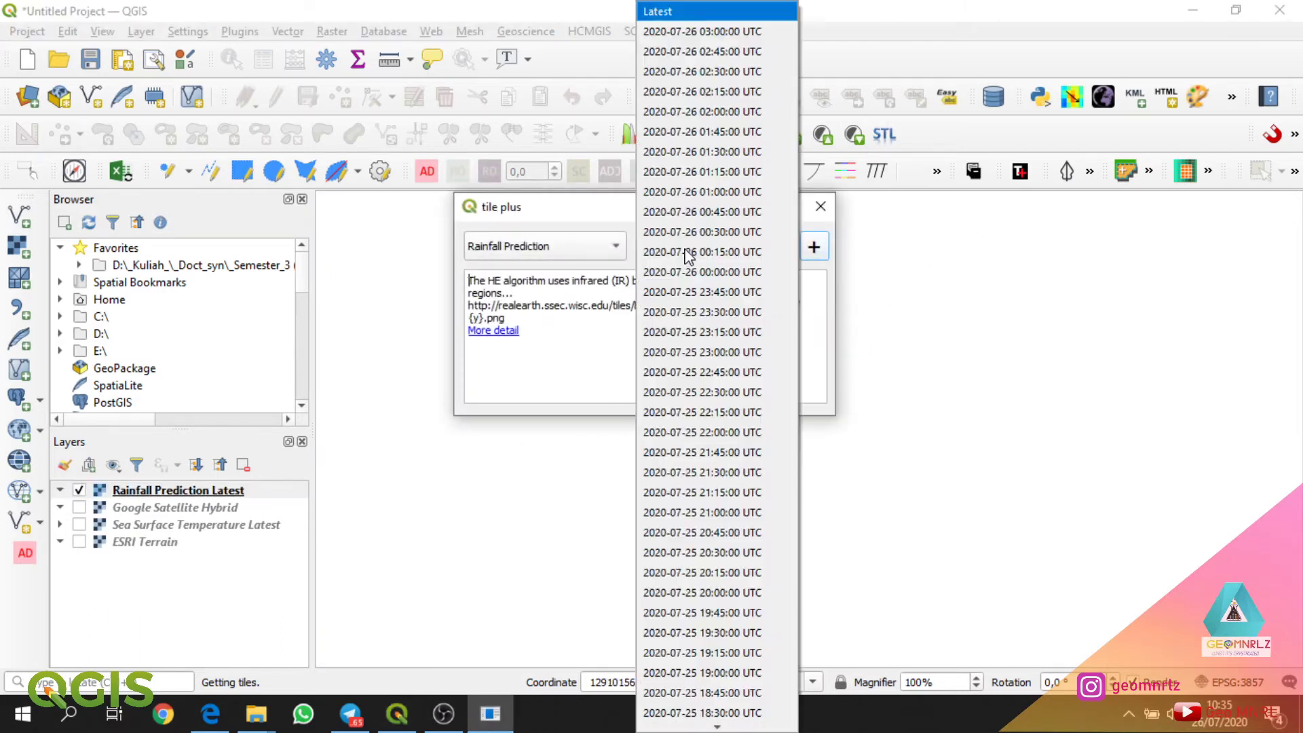
pyautogui.click(677, 275)
pyautogui.click(814, 247)
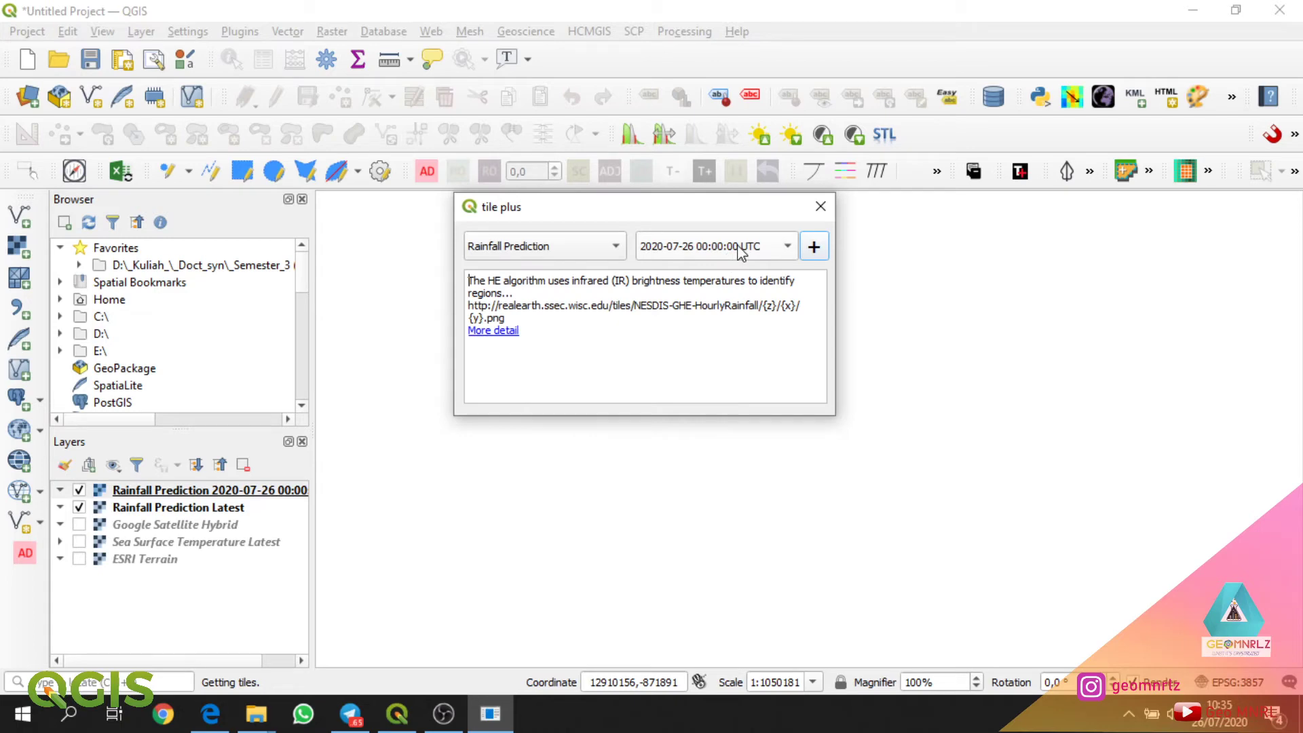
# Add the NASA Night Black Marble layer for the Latest time using Tile+, and close the plugin dialog.
pyautogui.click(598, 247)
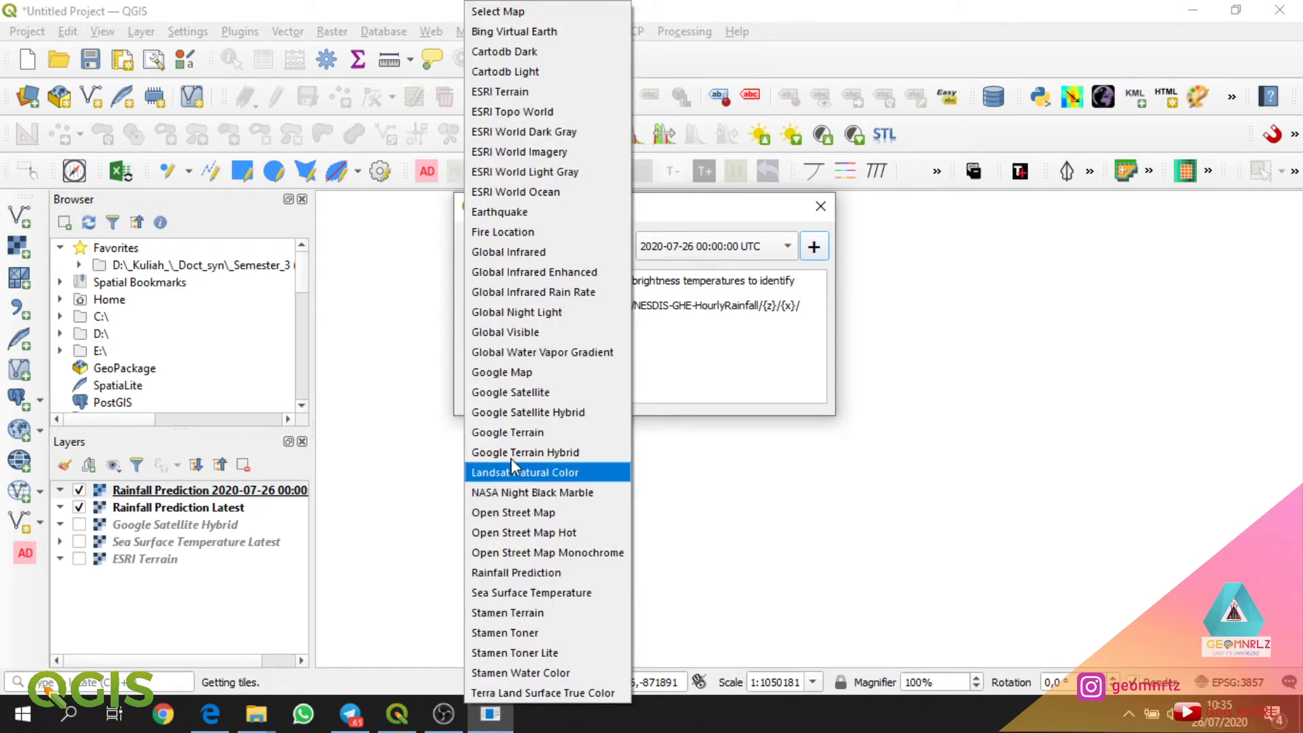
pyautogui.click(522, 493)
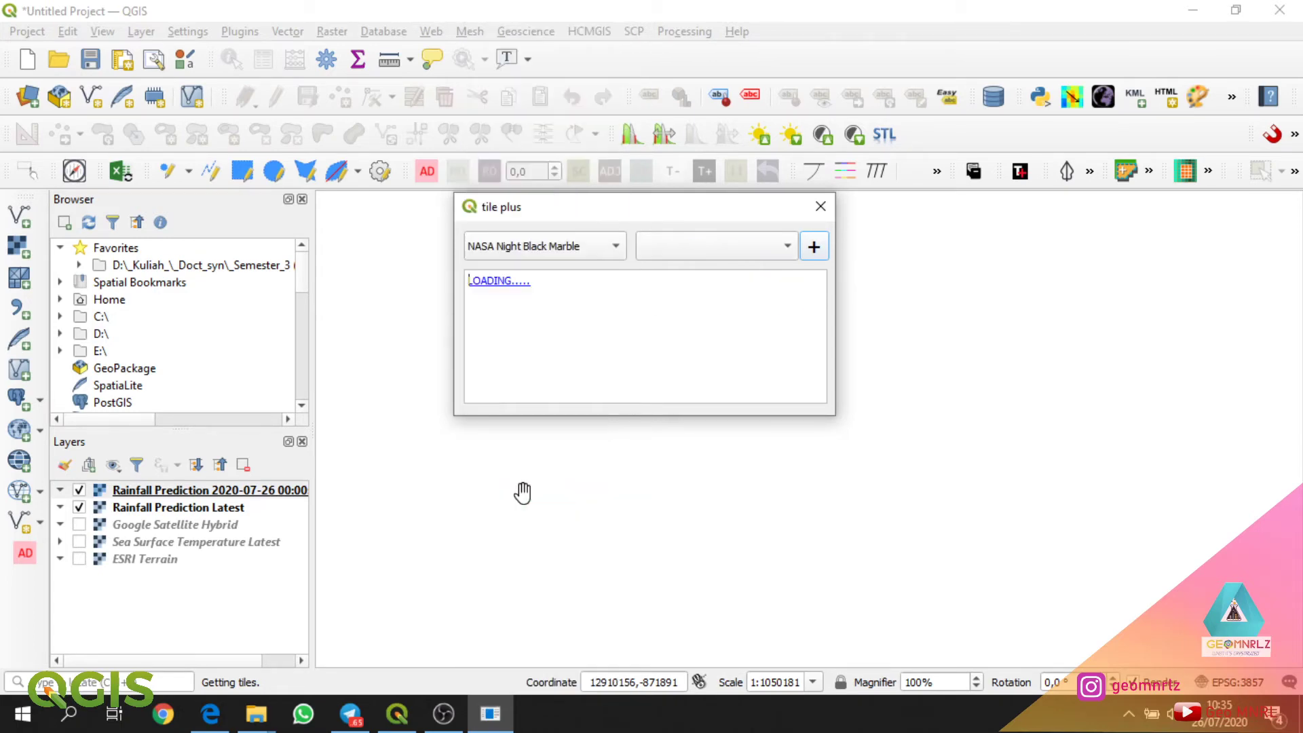
pyautogui.click(791, 250)
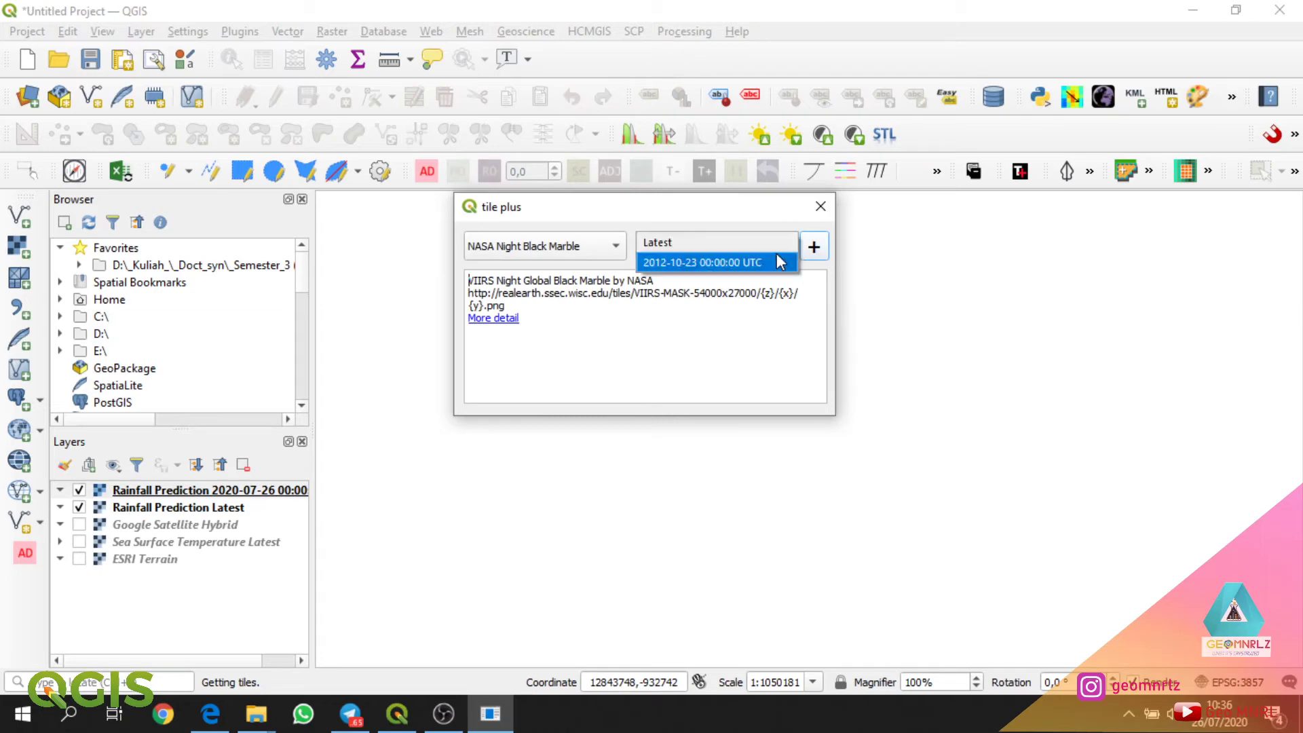
pyautogui.click(757, 243)
pyautogui.click(814, 248)
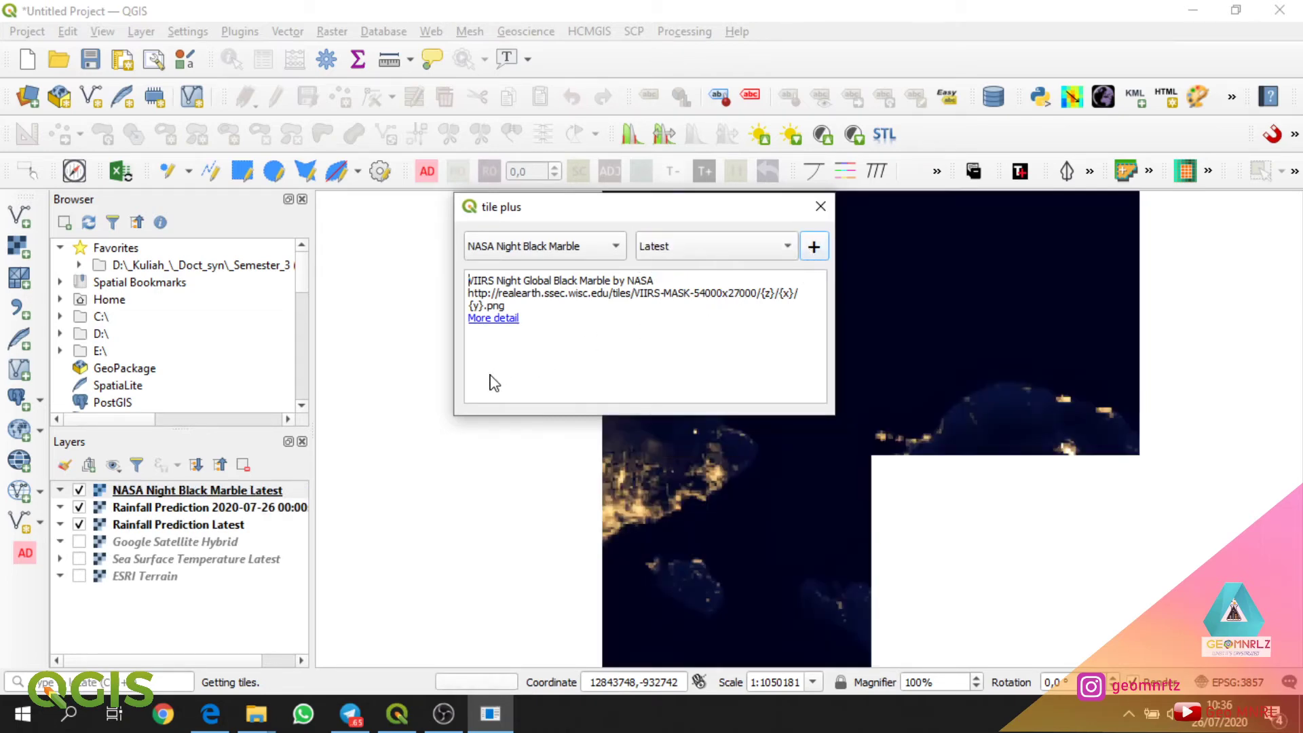
pyautogui.click(820, 212)
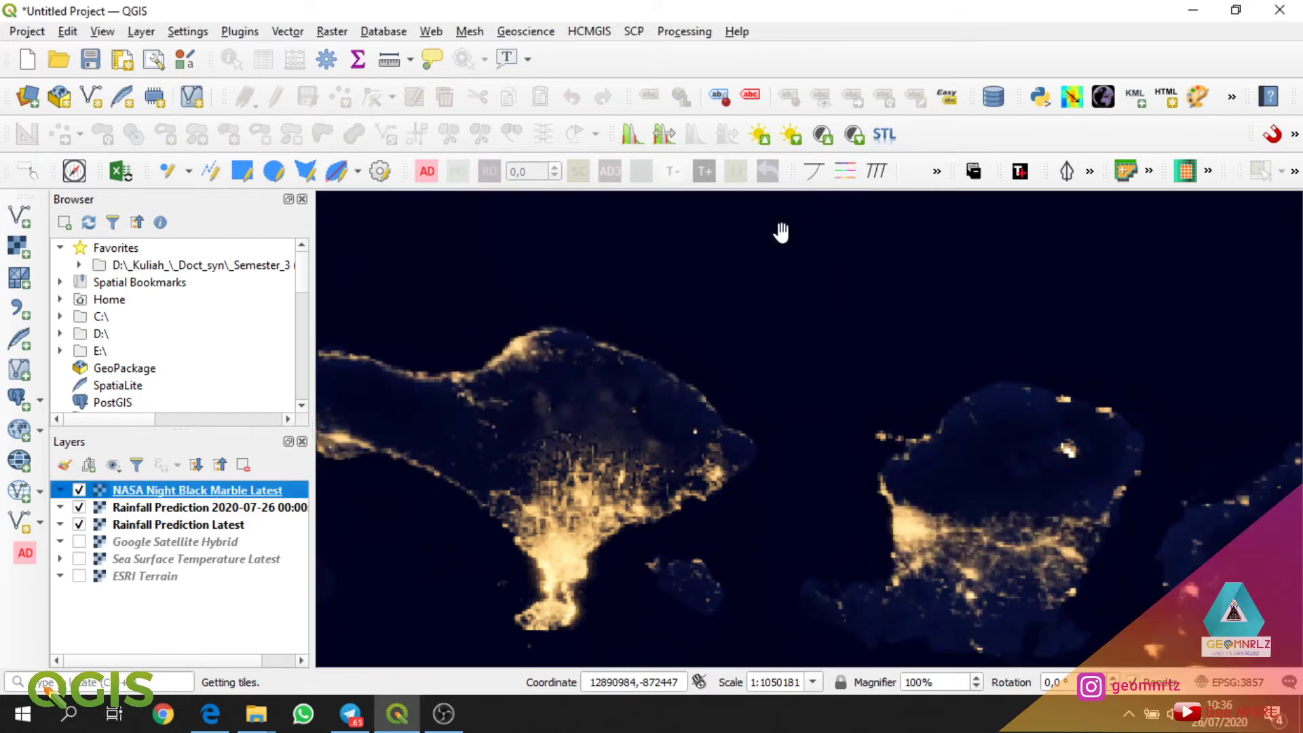
# Hide both Rainfall Prediction layers, and inspect the Black Marble night lights across Java, Bali and the surrounding islands.
pyautogui.moveTo(554, 426); pyautogui.dragTo(672, 398)
pyautogui.scroll(-2, 671, 397)
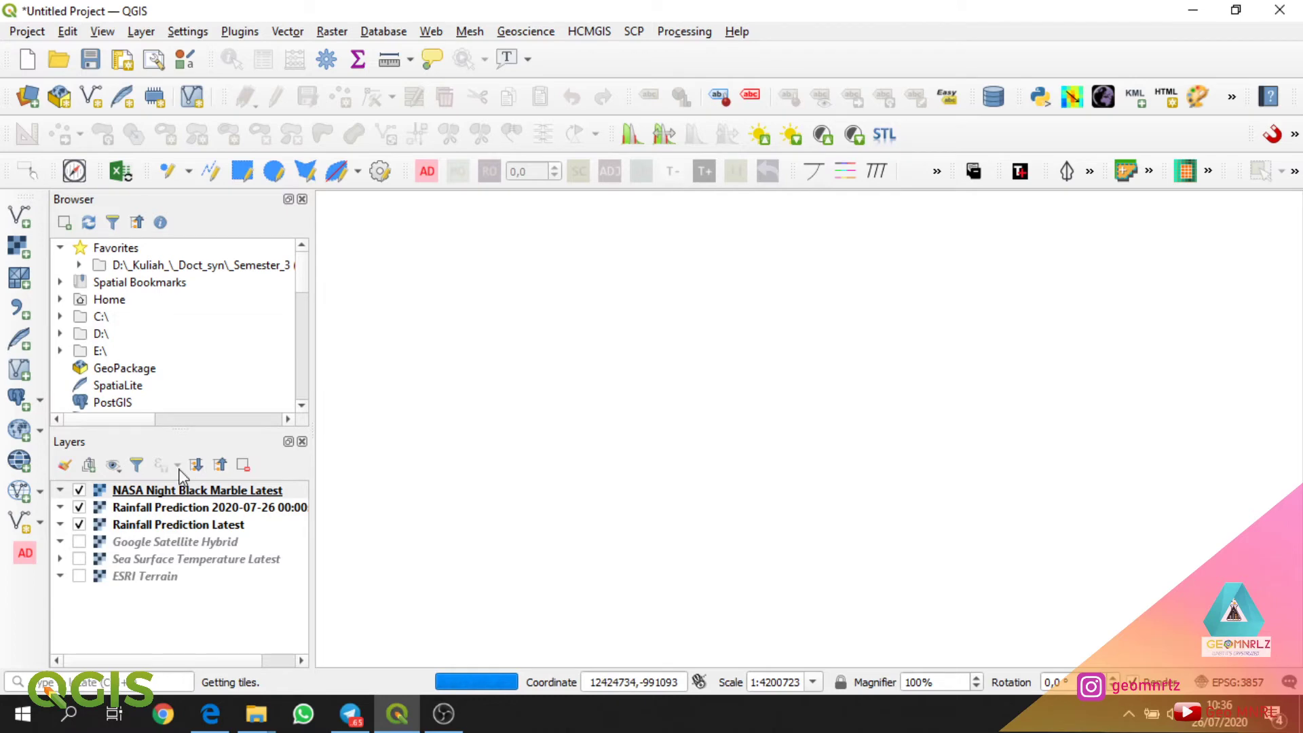
pyautogui.click(78, 507)
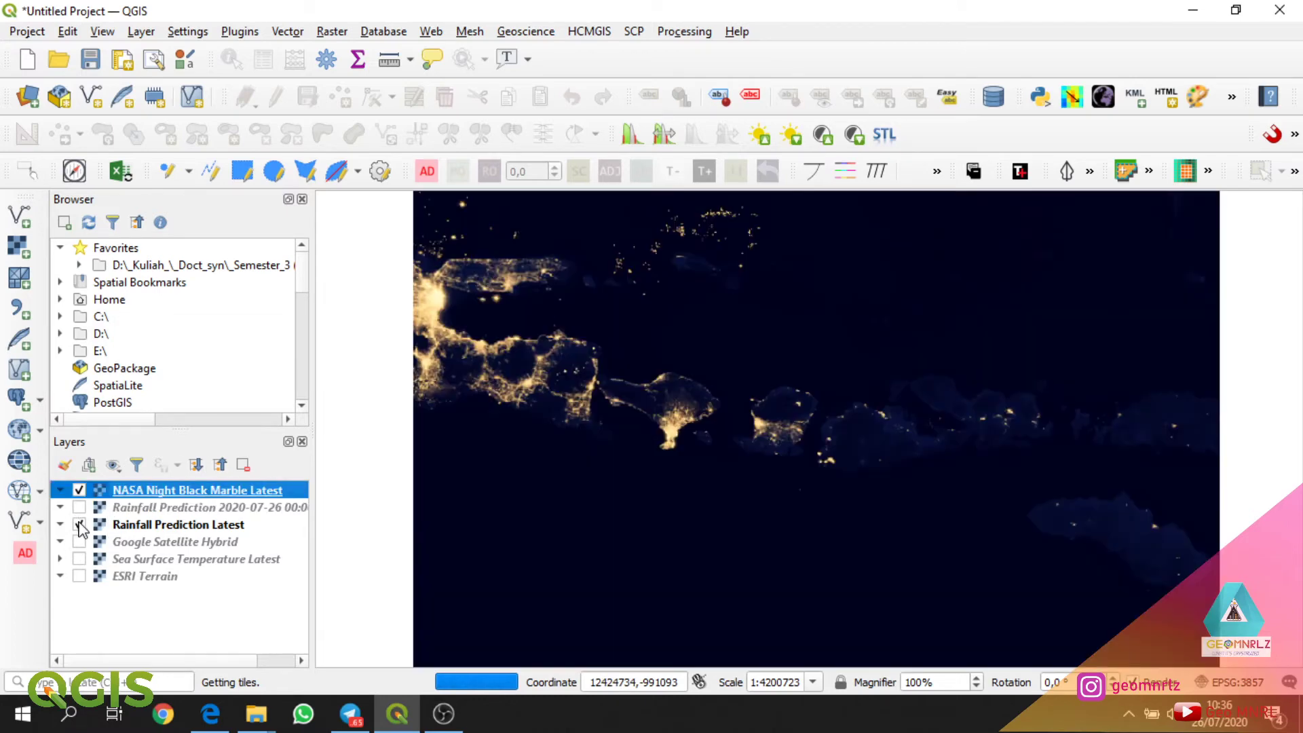
pyautogui.click(79, 525)
pyautogui.moveTo(542, 429); pyautogui.dragTo(670, 459)
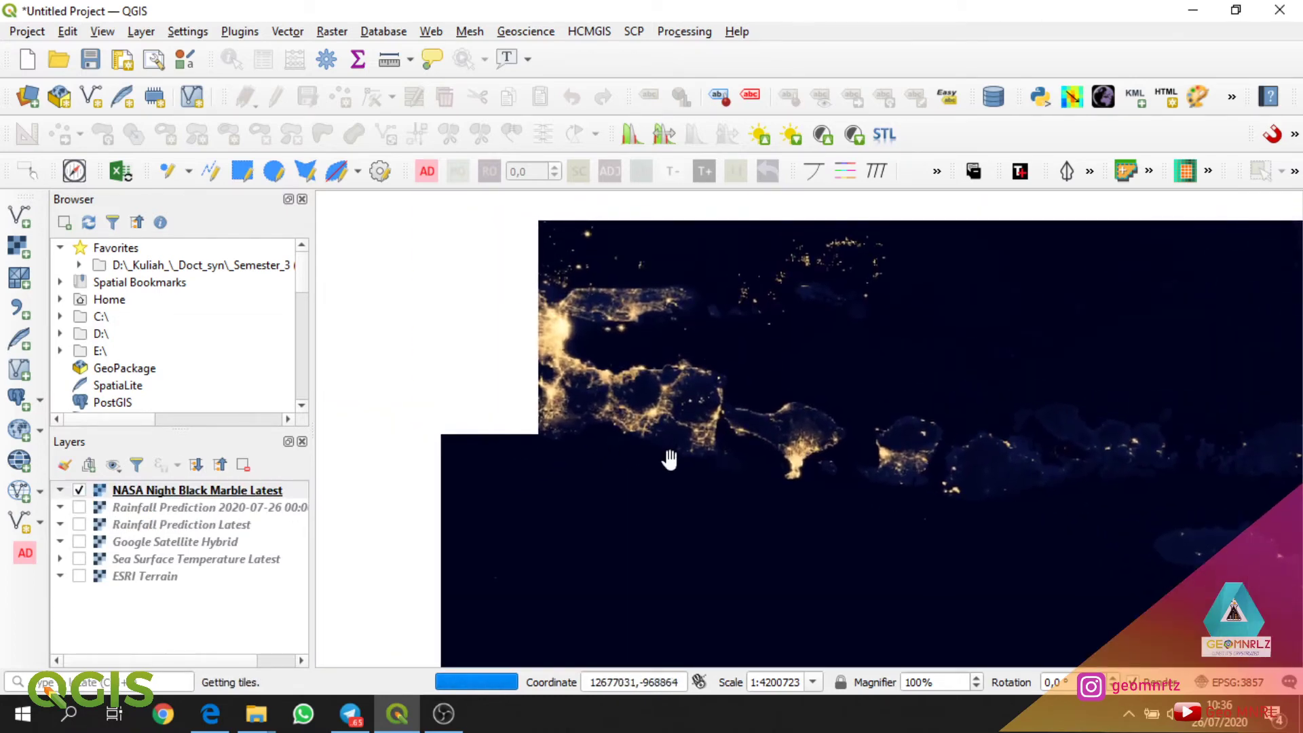
pyautogui.moveTo(582, 416); pyautogui.dragTo(846, 506)
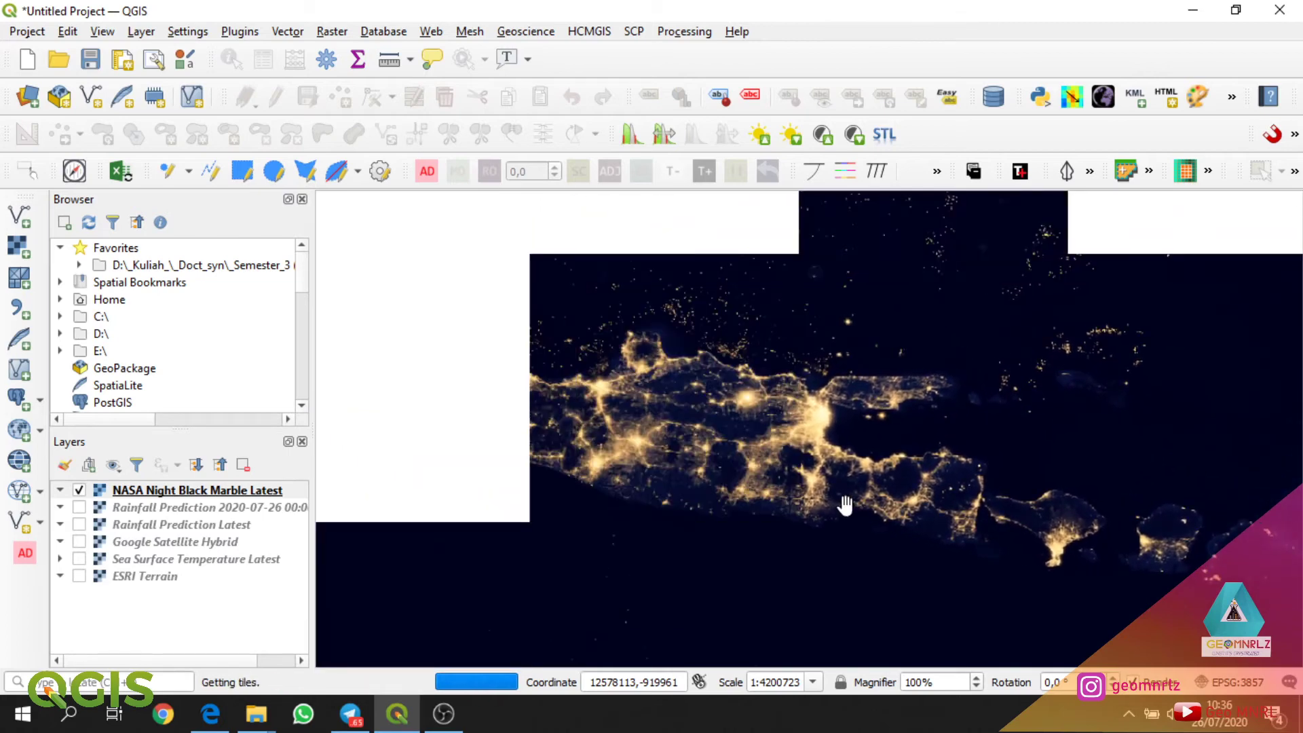
pyautogui.scroll(-1, 675, 438)
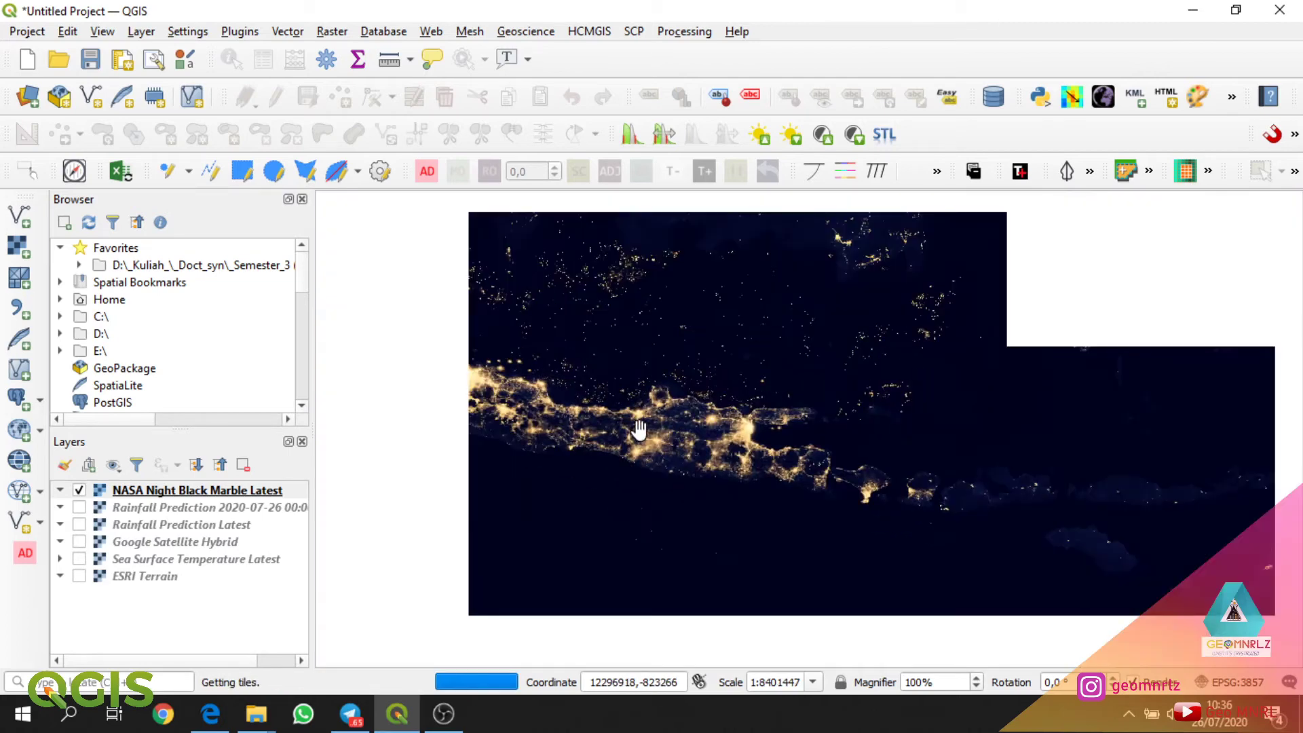
pyautogui.moveTo(634, 428); pyautogui.dragTo(734, 472)
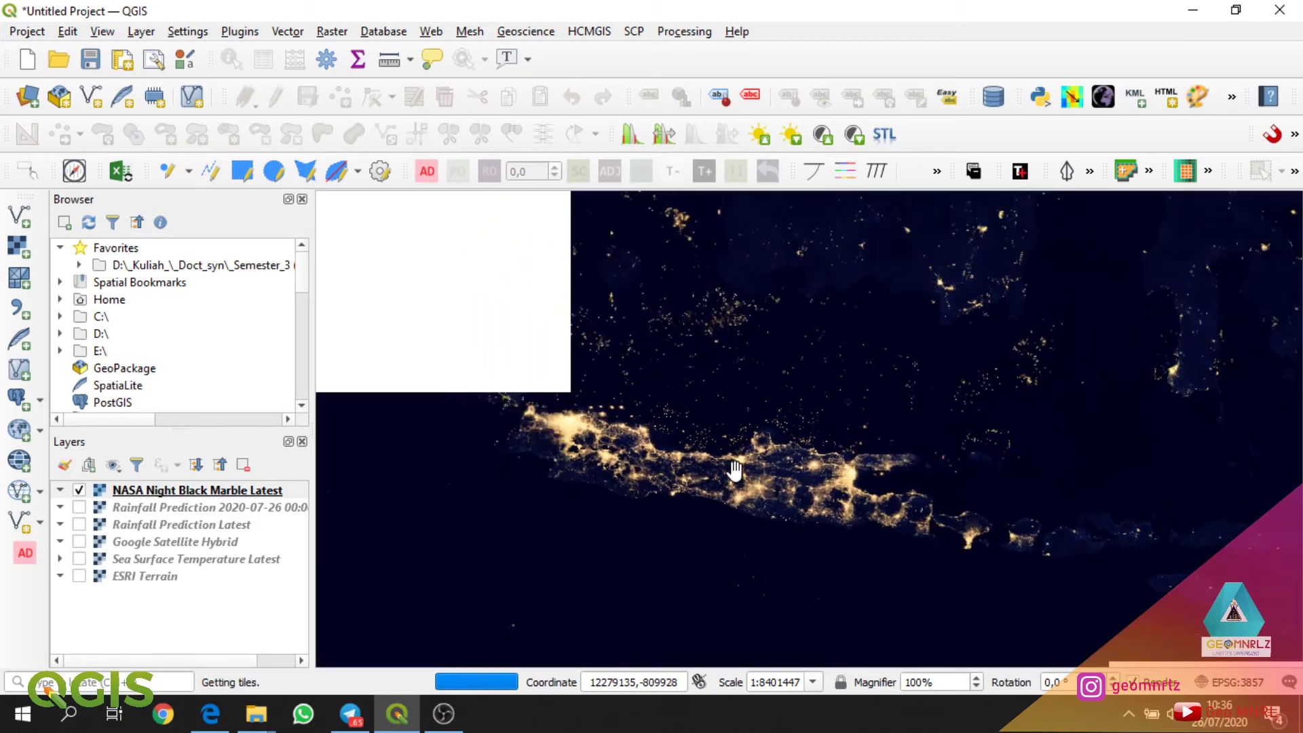
pyautogui.moveTo(794, 361); pyautogui.dragTo(755, 392)
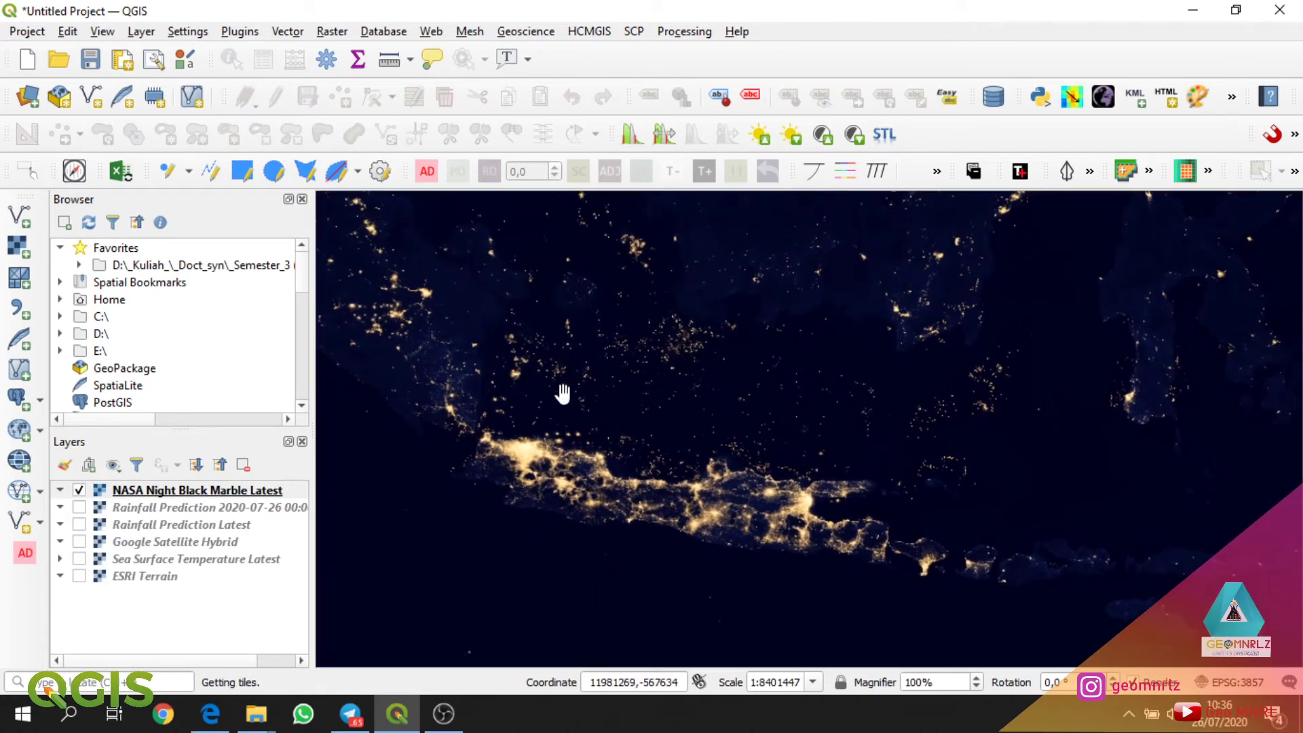
# Download the Global COVID-19 Live Update - Johns Hopkins CSSE data with HCMGIS, and inspect its points over Southeast Asia.
pyautogui.click(289, 34)
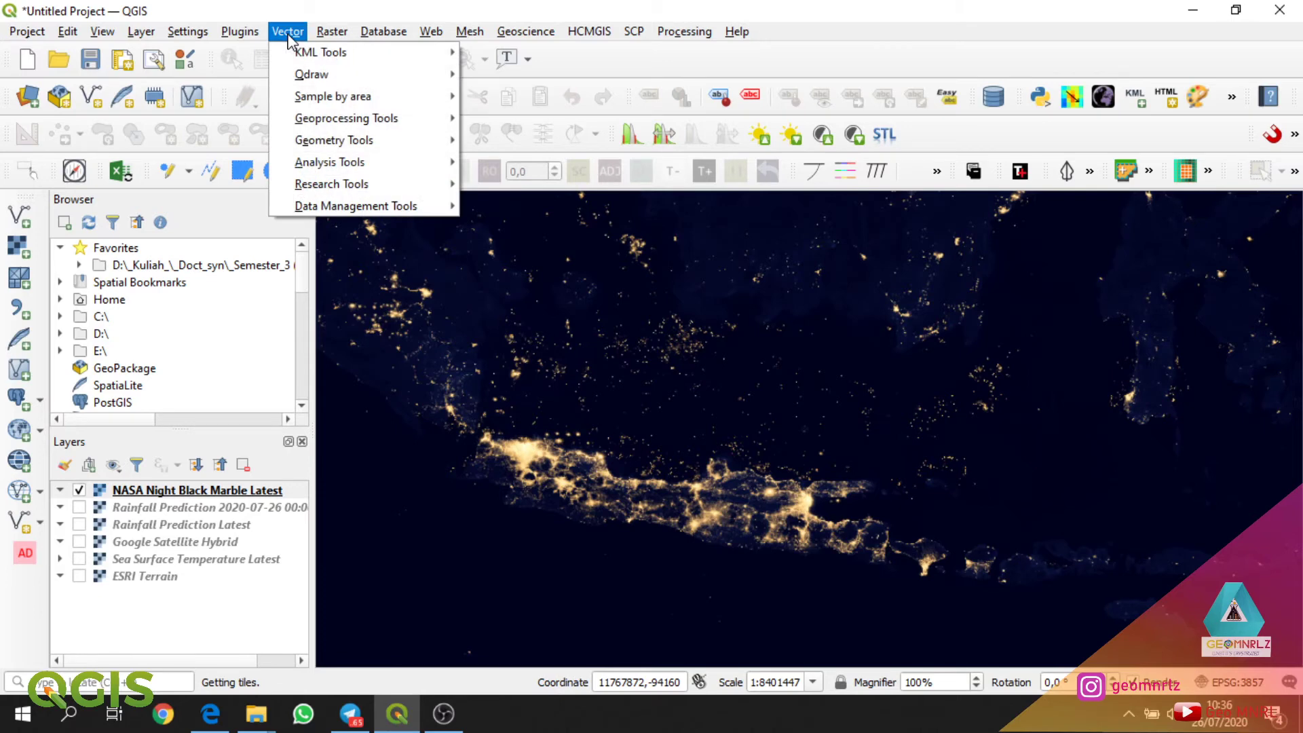
pyautogui.moveTo(253, 36)
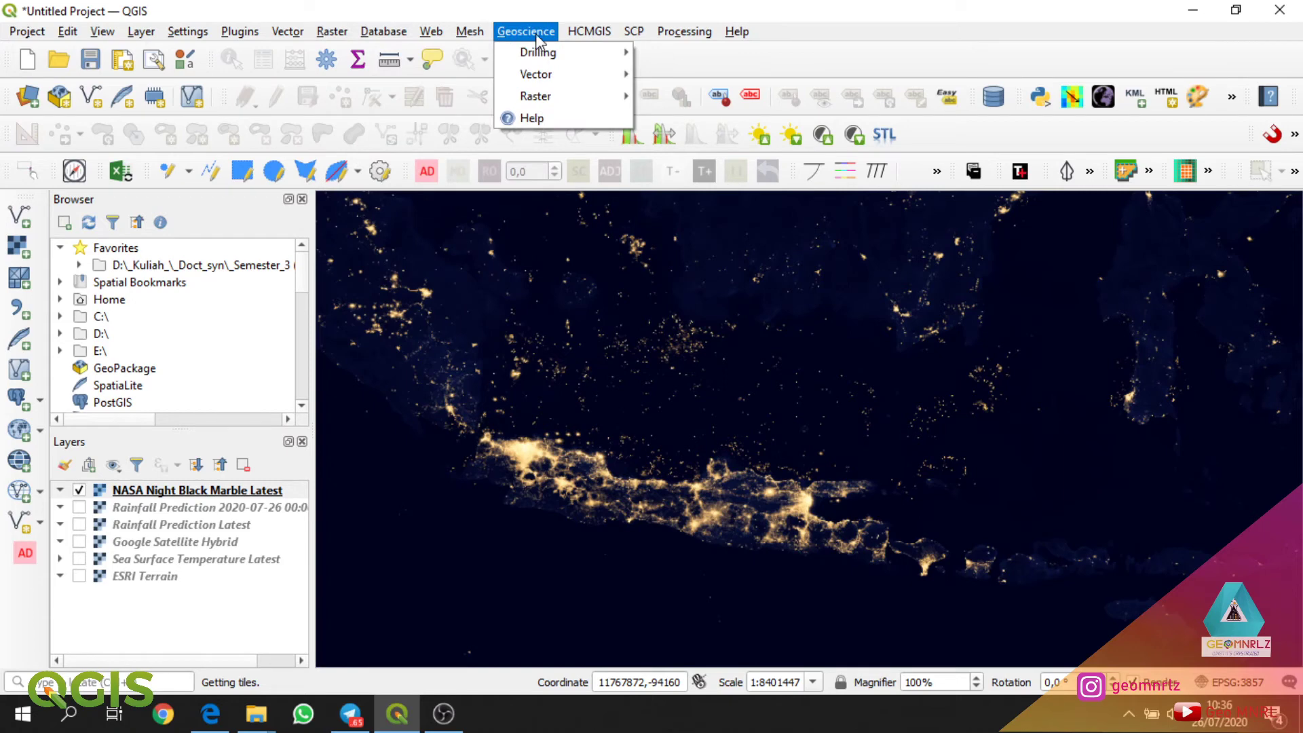
pyautogui.moveTo(572, 37)
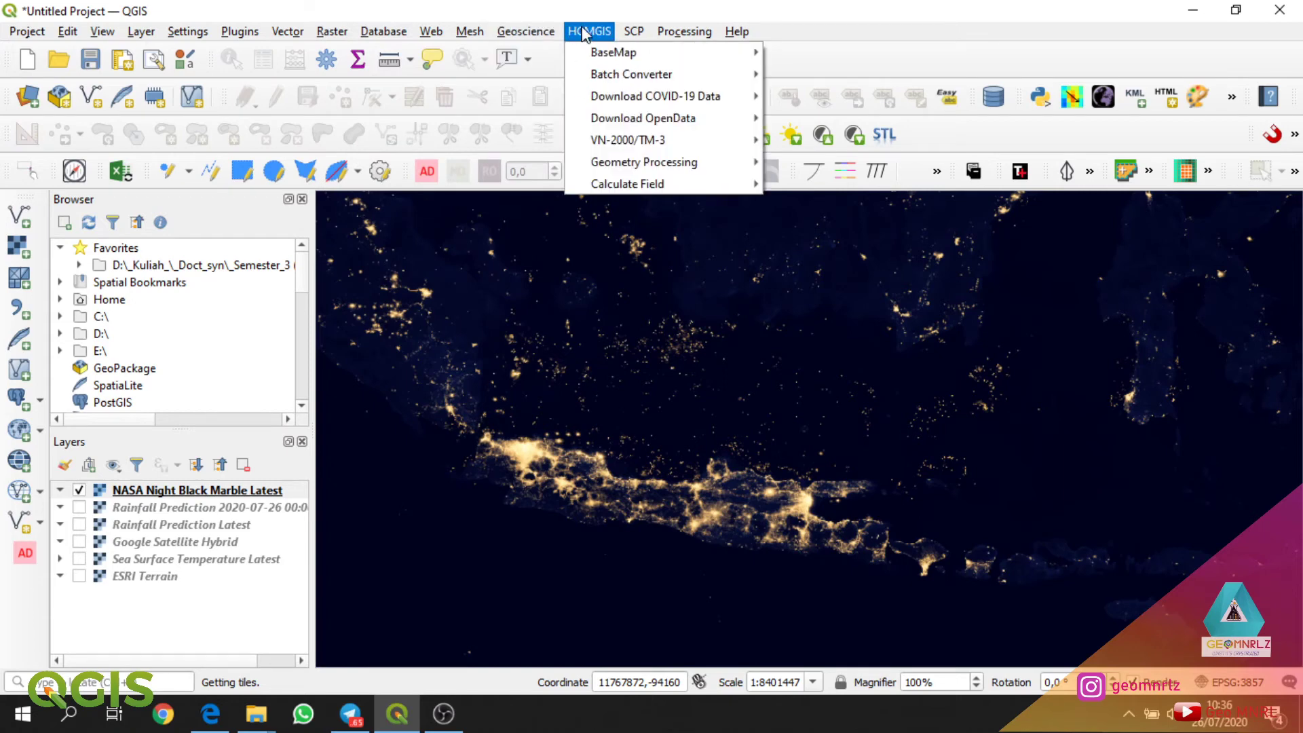
pyautogui.moveTo(619, 105)
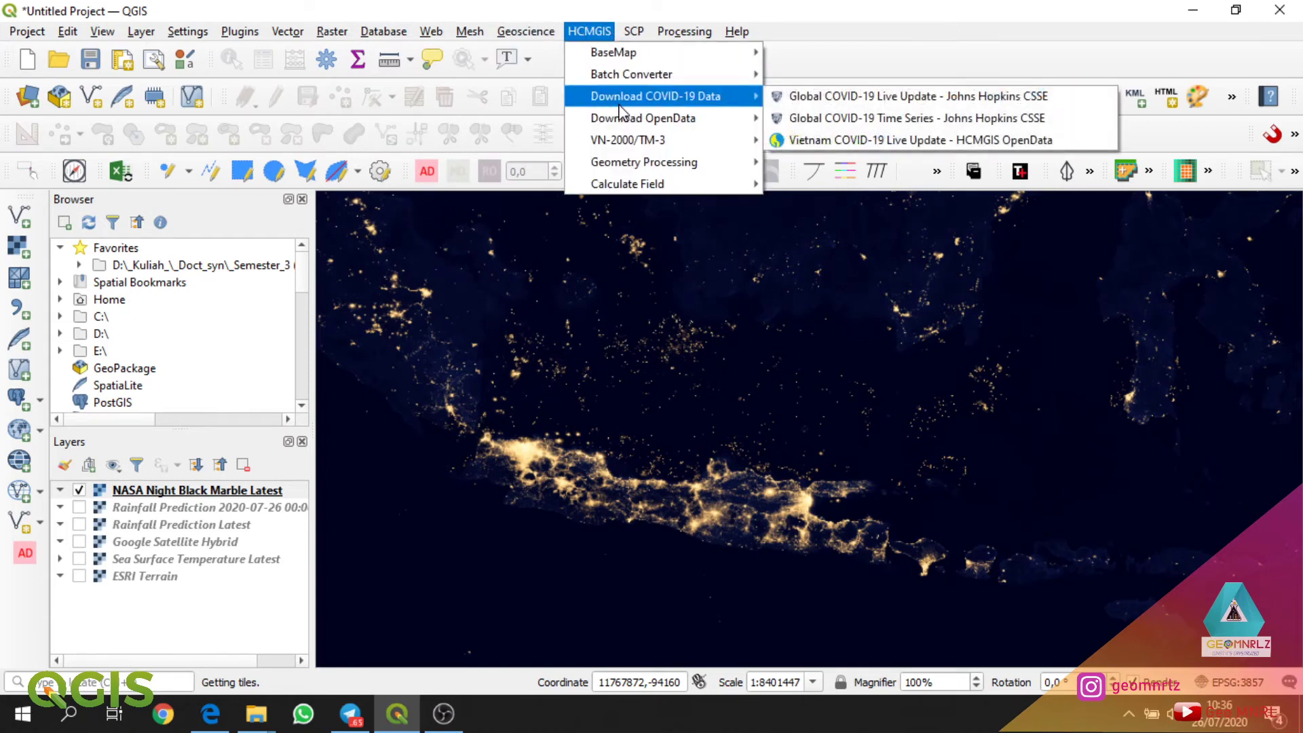
pyautogui.click(821, 97)
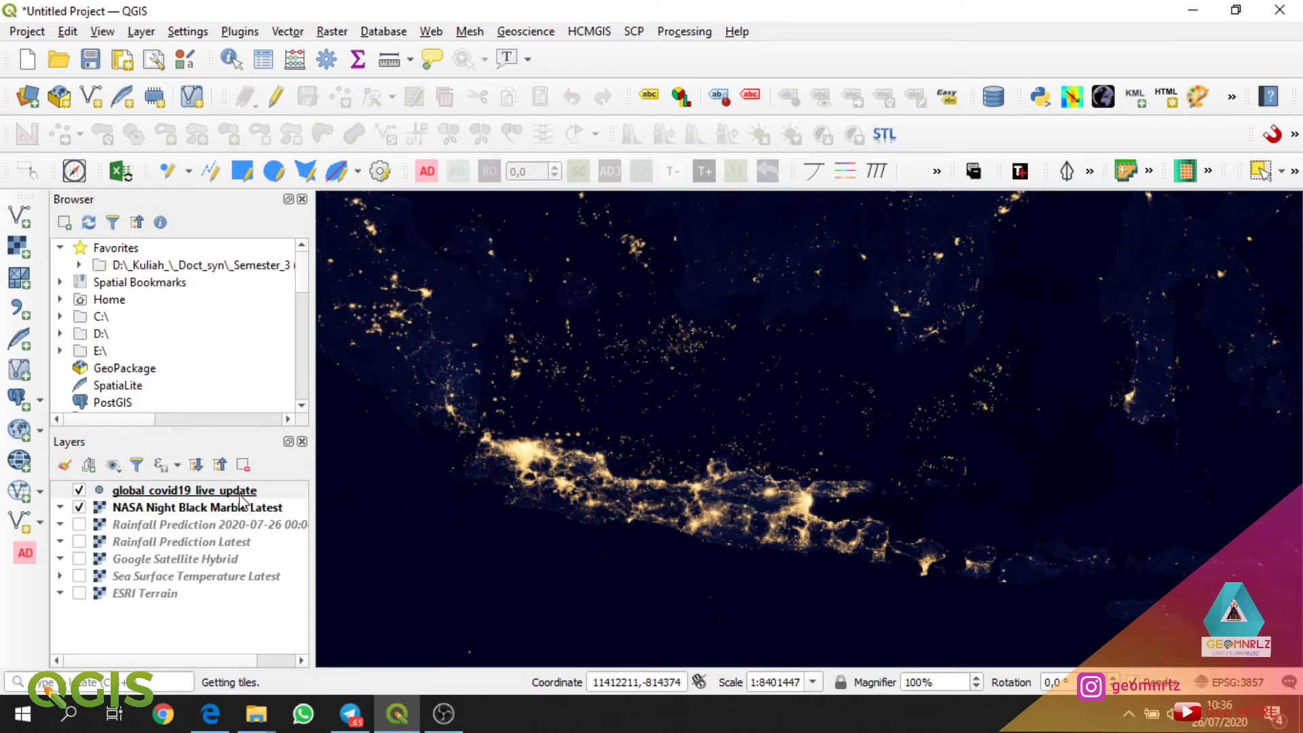
pyautogui.scroll(-1, 664, 487)
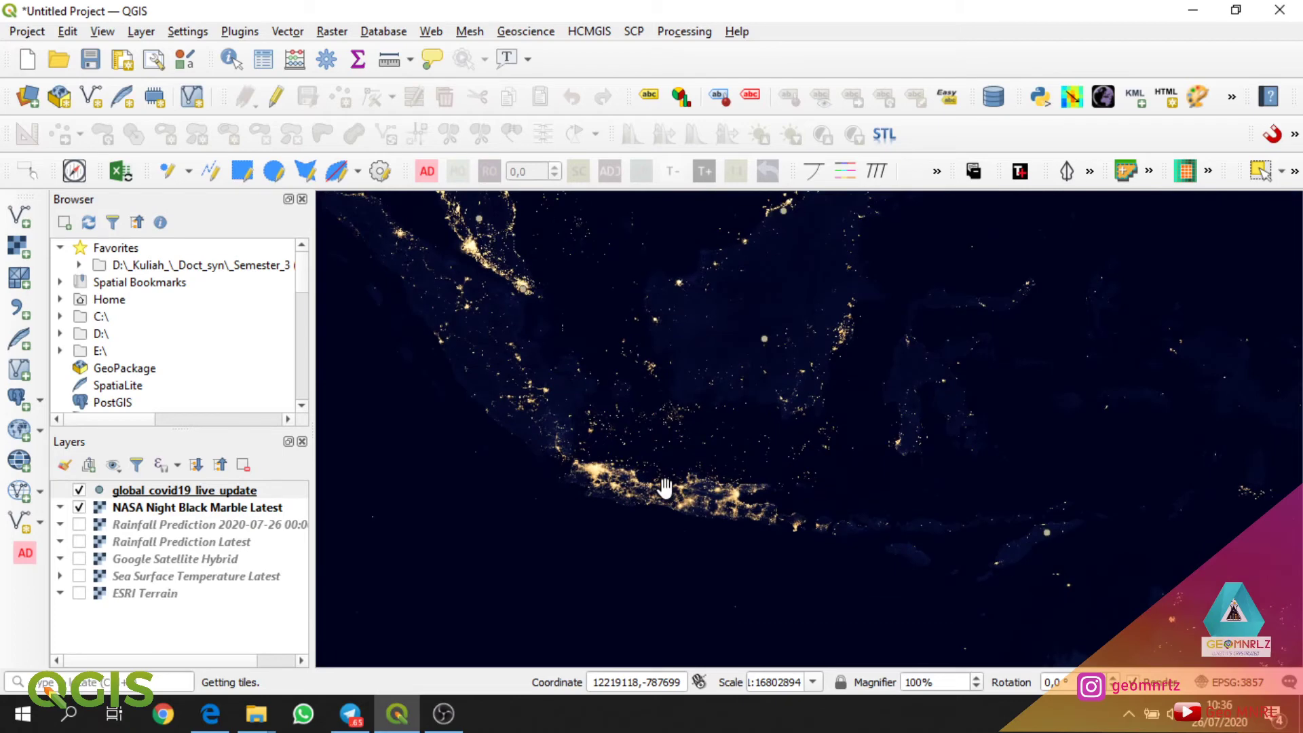
pyautogui.scroll(-1, 744, 410)
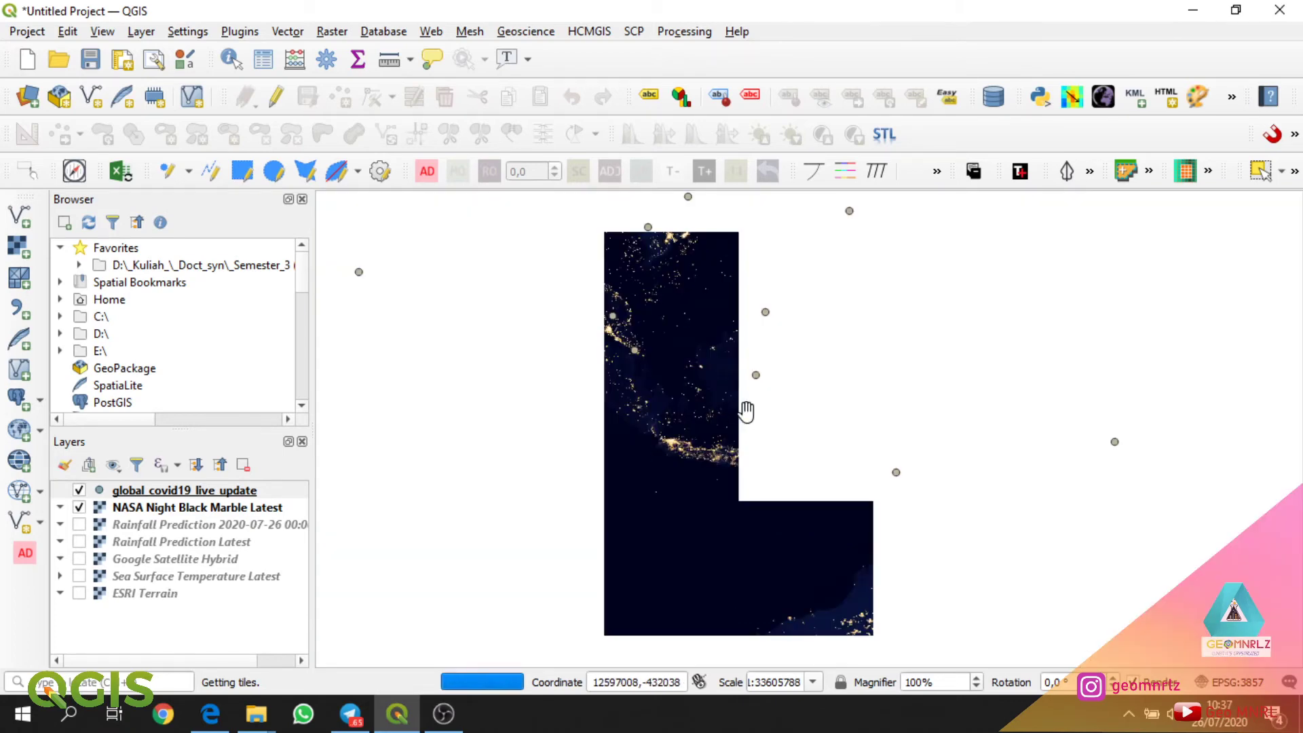
pyautogui.moveTo(678, 437); pyautogui.dragTo(633, 451)
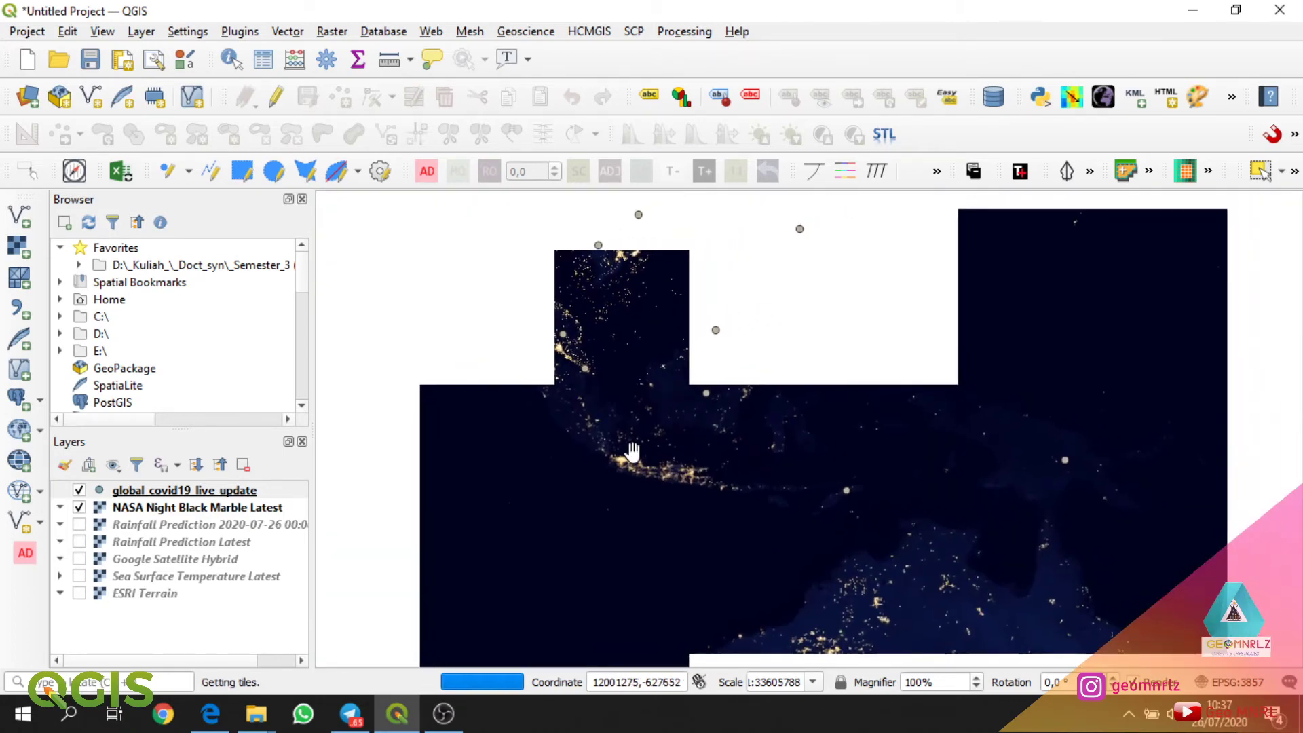
# Try a Categorized style on the Deaths field for the global_covid19_live_update layer, and delete all of its classes.
pyautogui.click(149, 497)
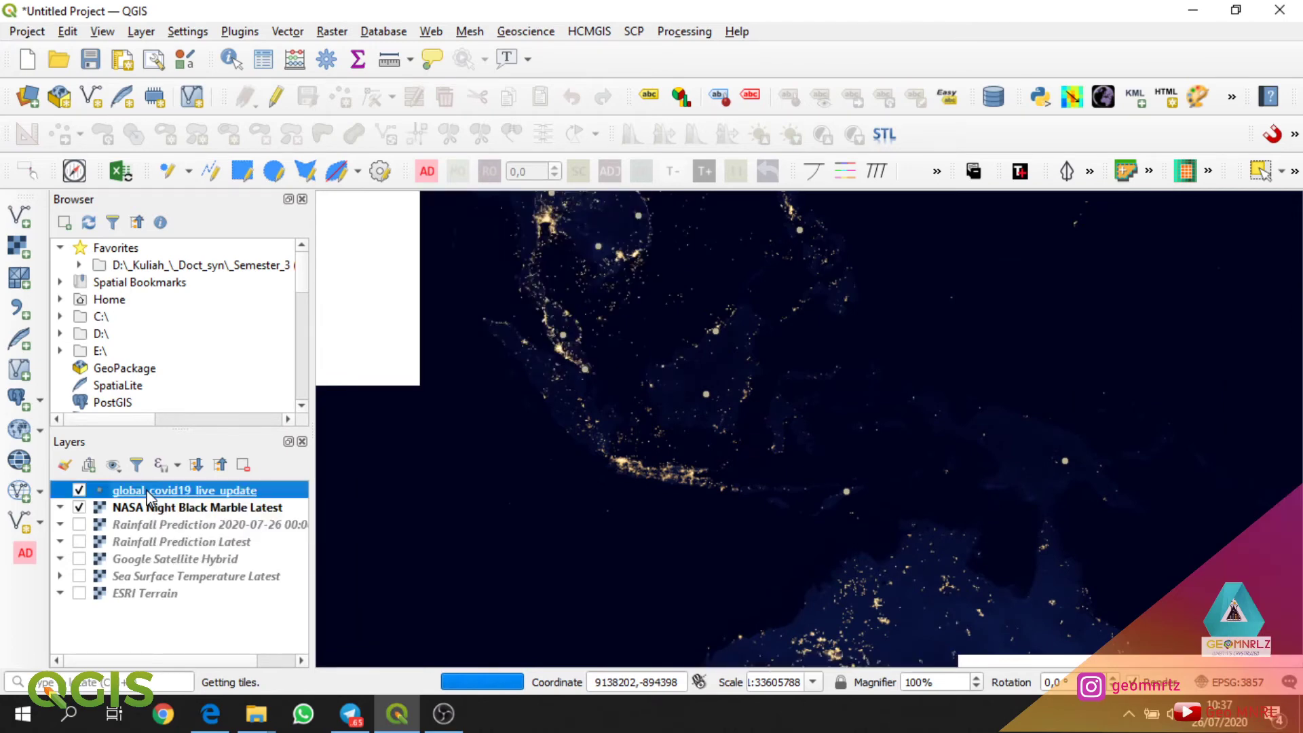
pyautogui.doubleClick(149, 497)
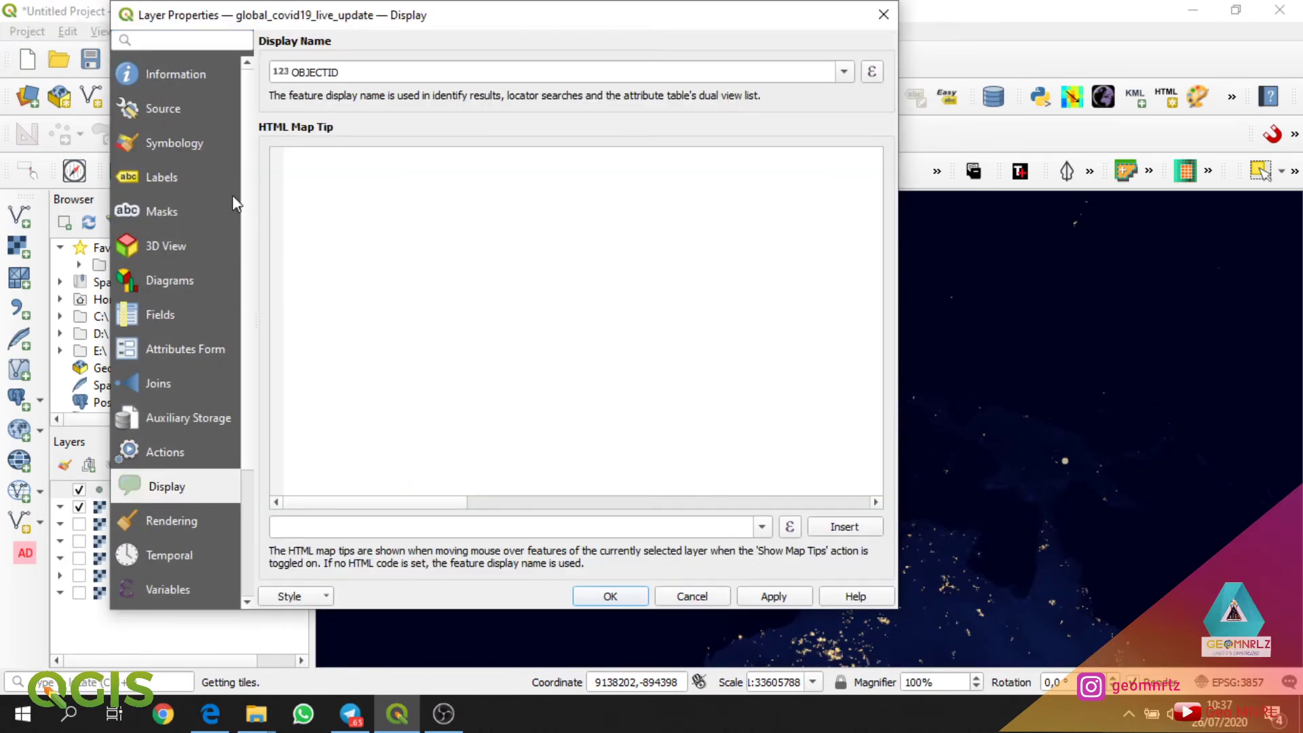
pyautogui.click(202, 142)
pyautogui.click(620, 48)
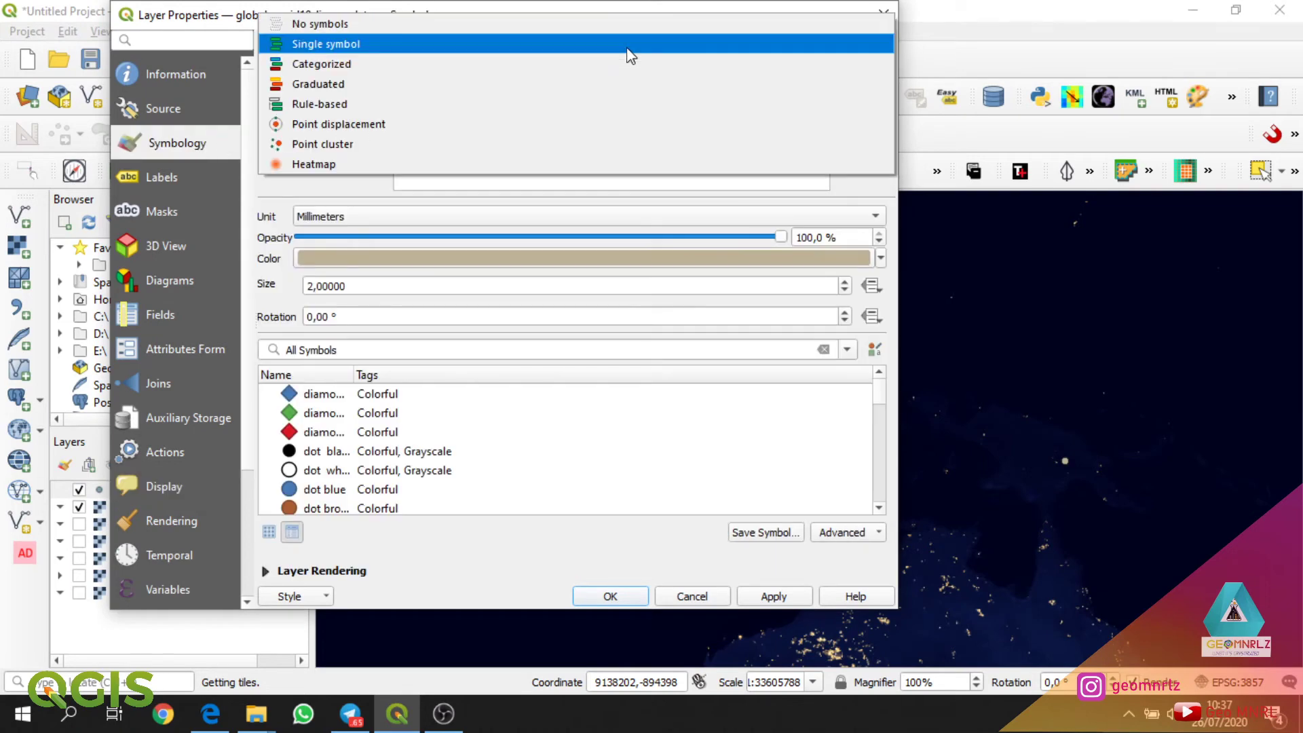
pyautogui.click(620, 64)
pyautogui.click(856, 73)
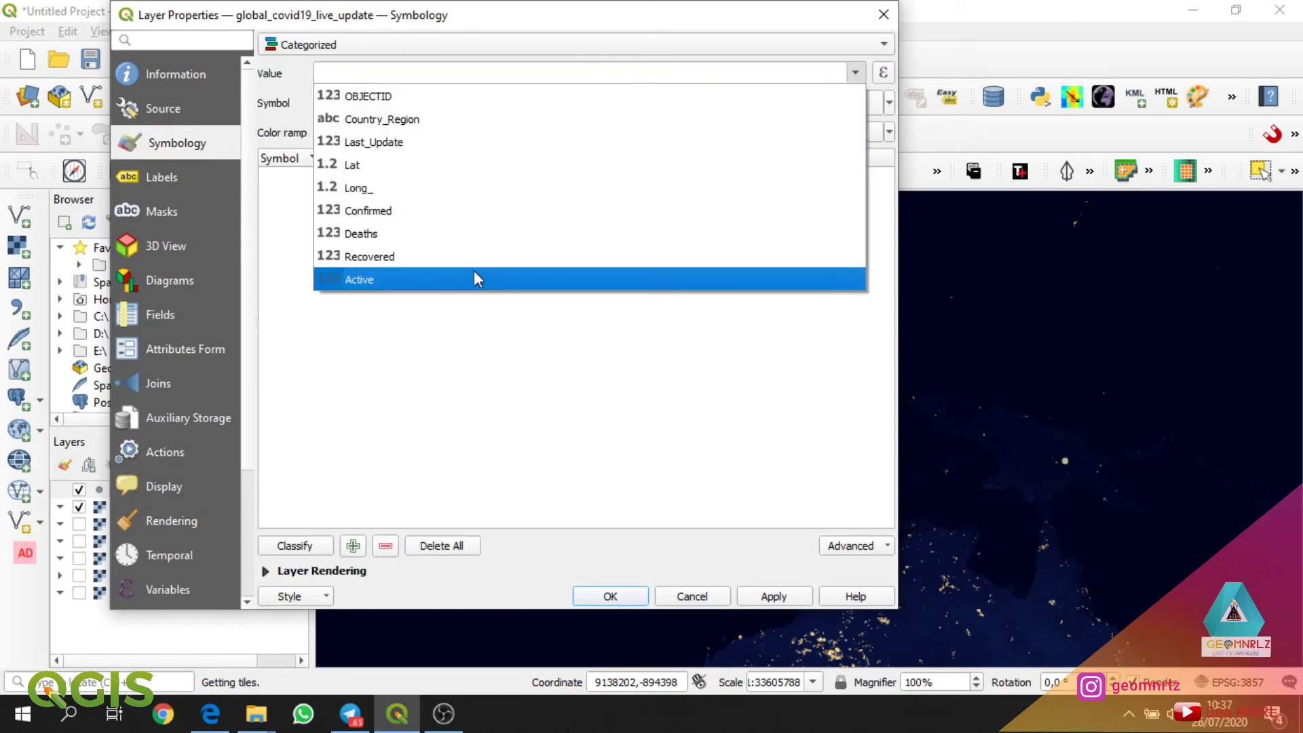
pyautogui.click(458, 236)
pyautogui.click(314, 545)
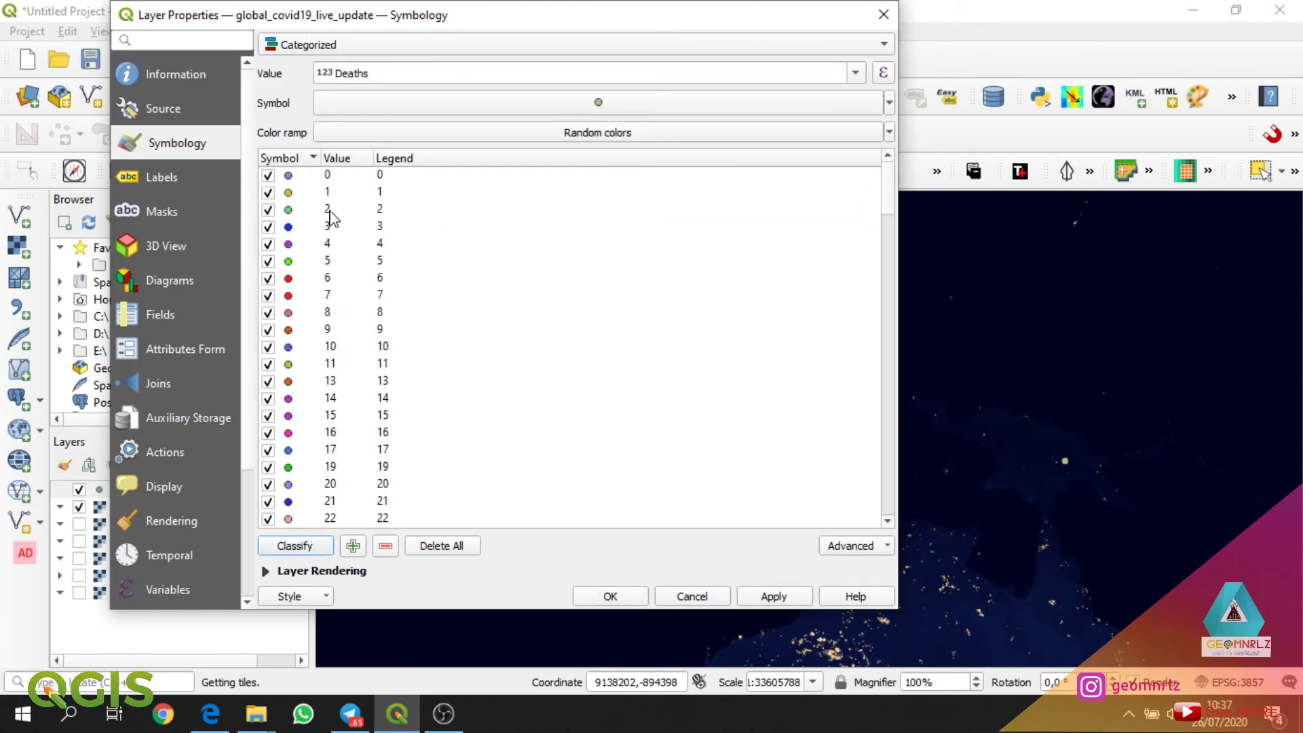
pyautogui.click(441, 545)
# Style the COVID-19 points as Graduated by Deaths with five Equal Count (Quantile) classes in a white-to-red ramp, and apply it.
pyautogui.click(512, 44)
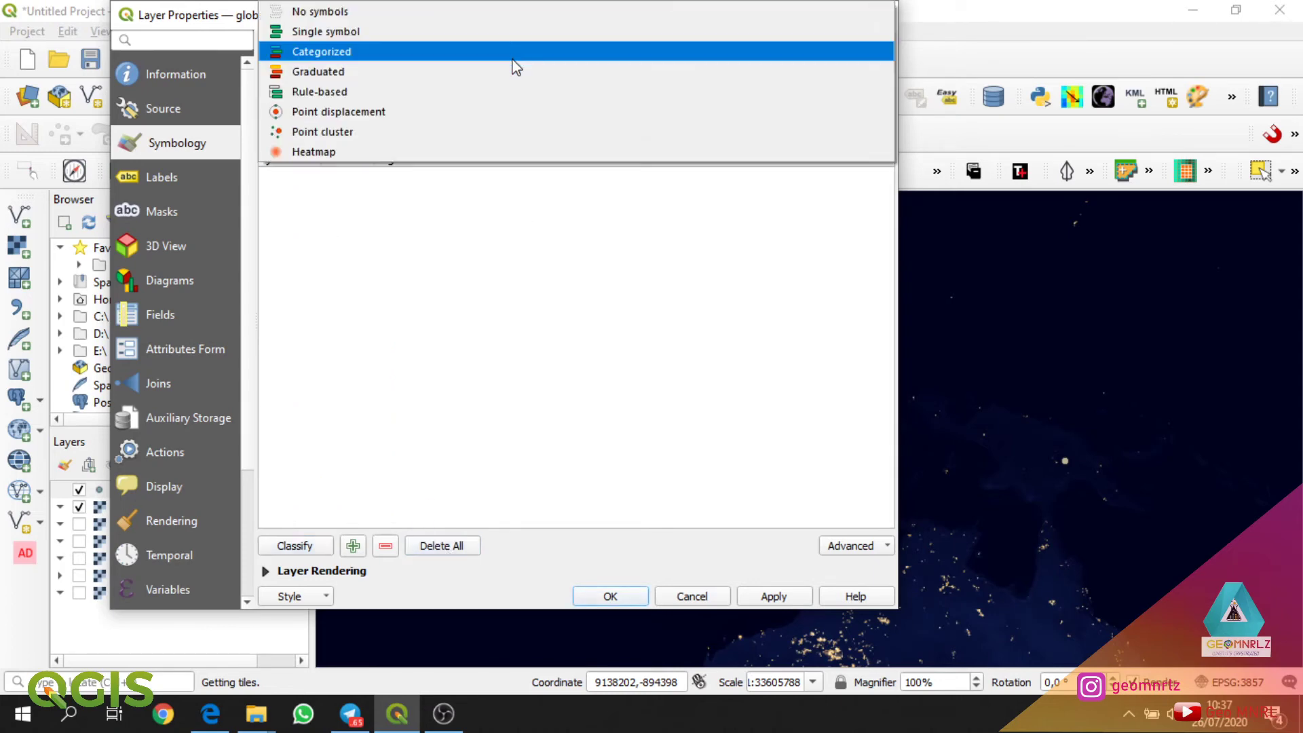
pyautogui.click(512, 59)
pyautogui.scroll(-1, 536, 49)
pyautogui.click(536, 49)
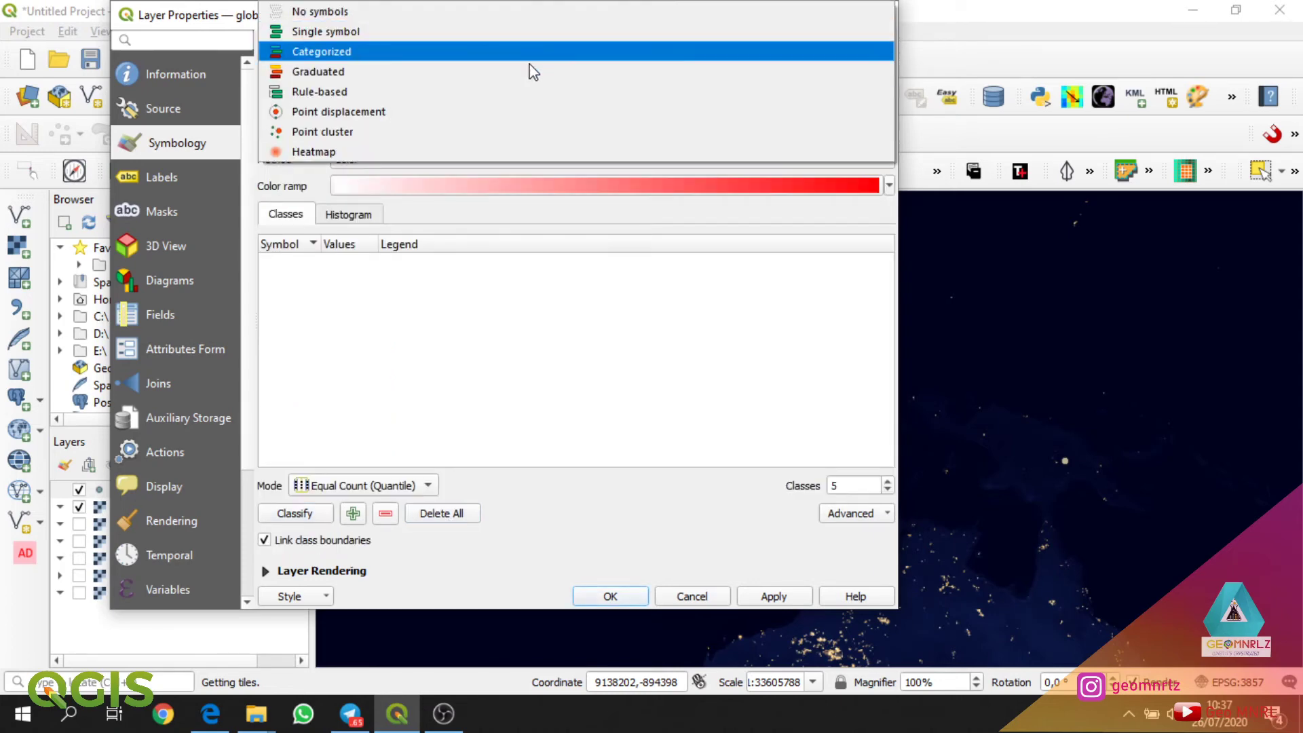
pyautogui.click(533, 67)
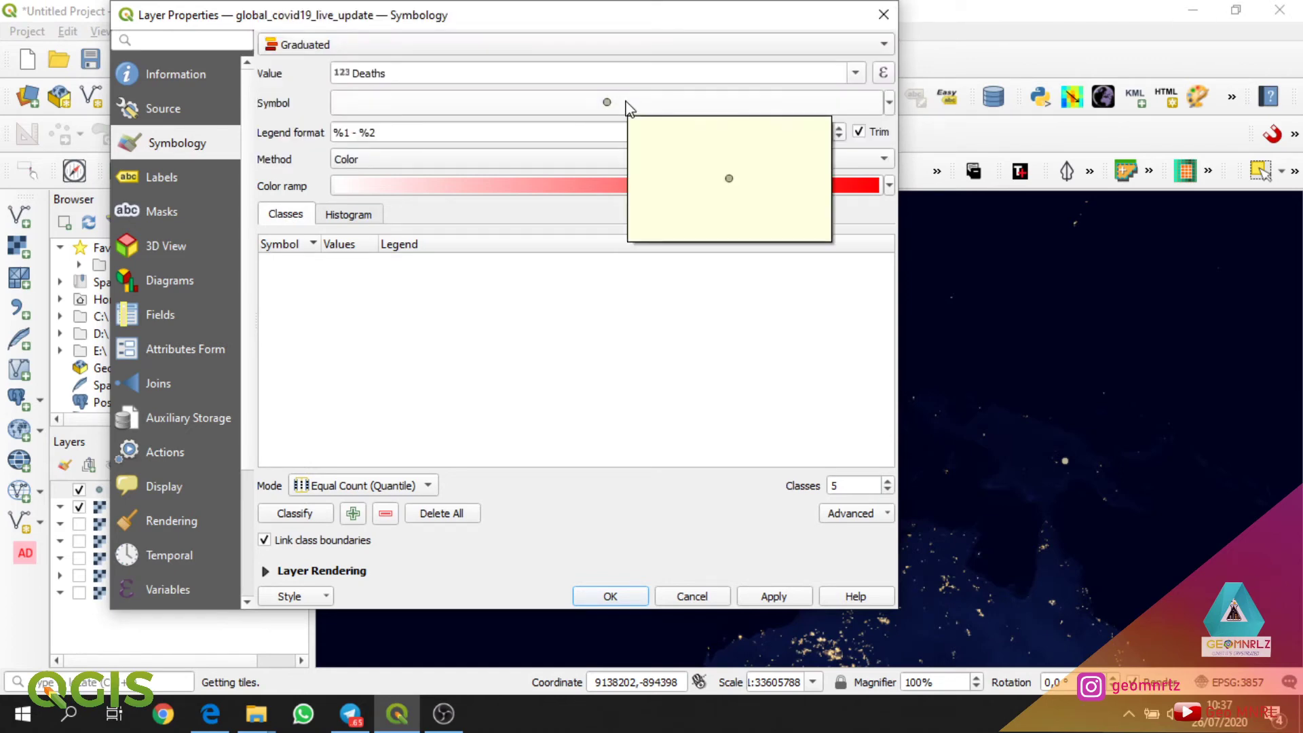
pyautogui.click(322, 509)
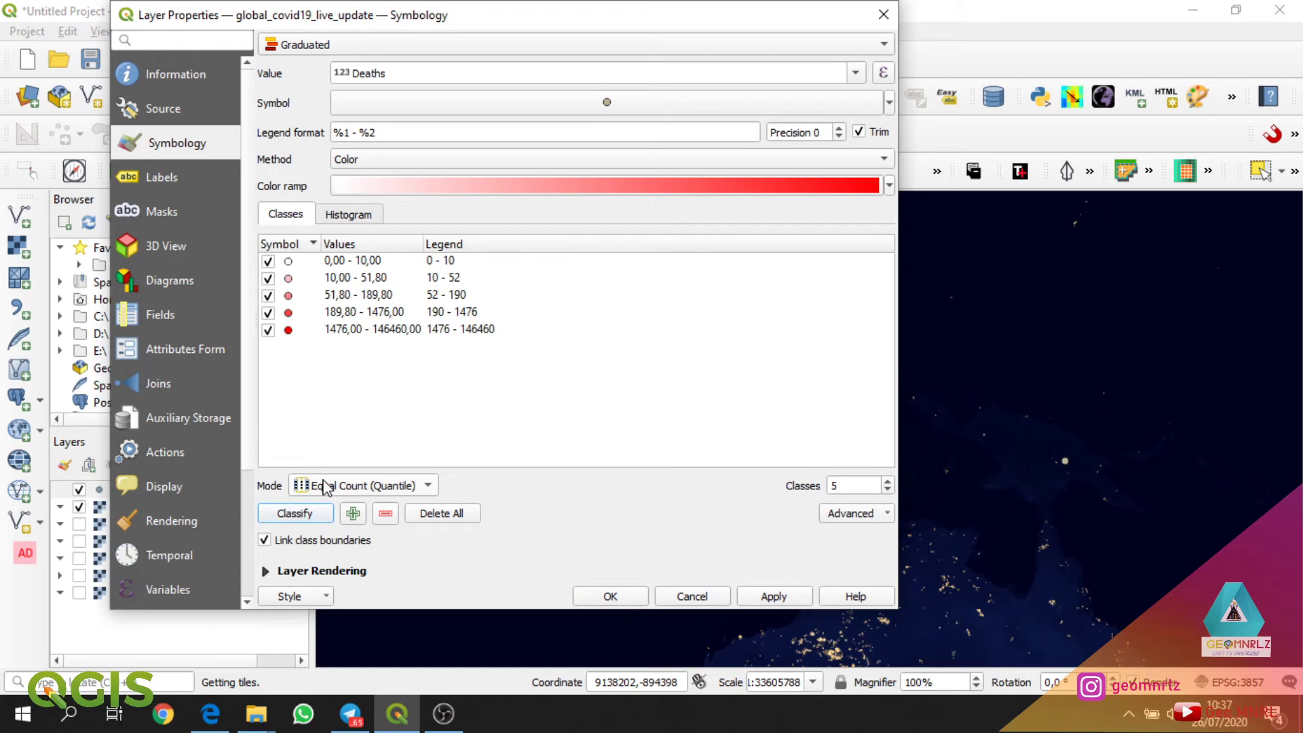
pyautogui.click(776, 598)
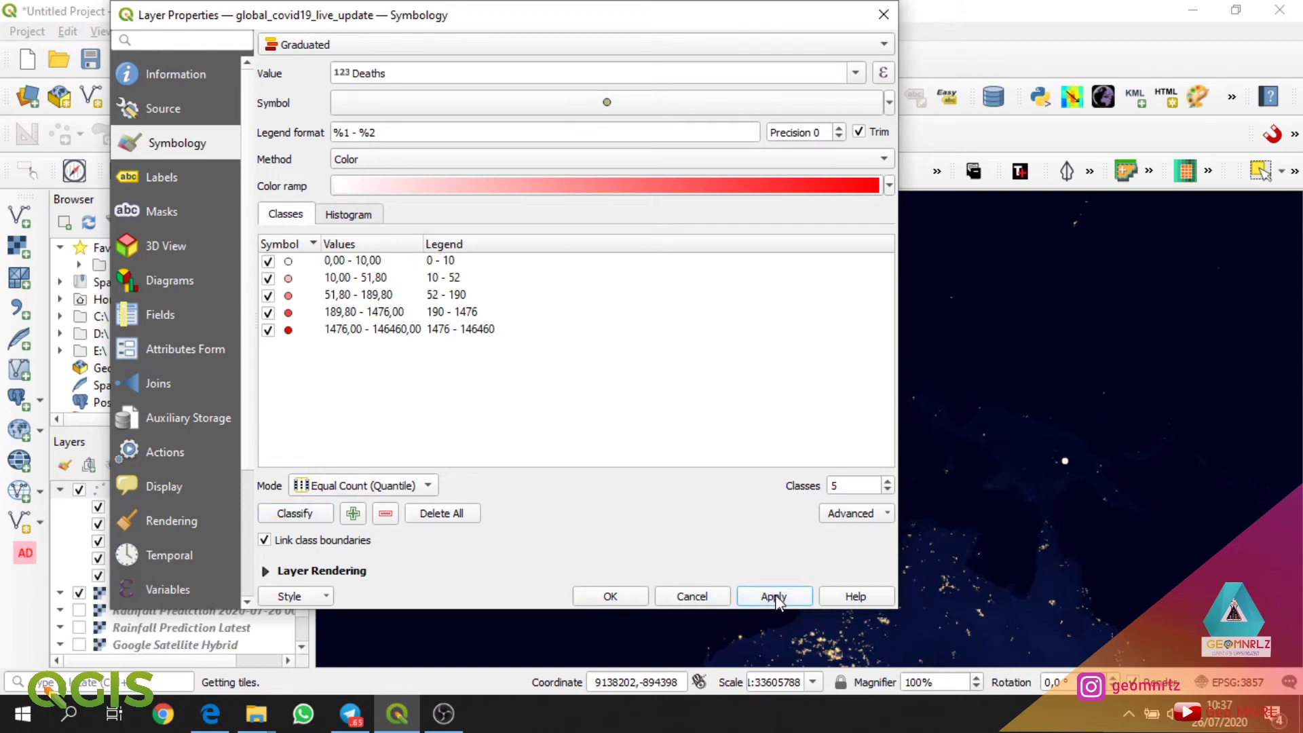
pyautogui.click(635, 597)
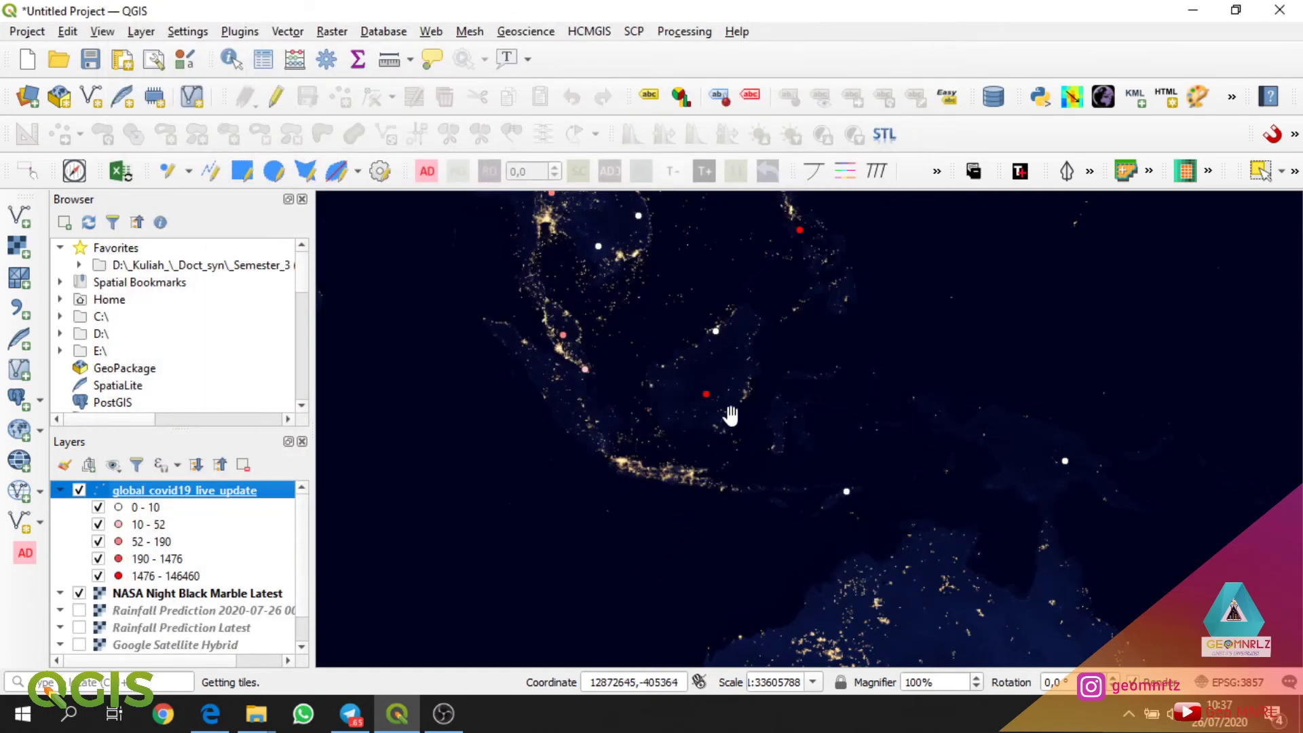
# Reopen the COVID-19 layer's symbology and set the upper bound of the lowest Deaths class to 100.
pyautogui.moveTo(736, 369); pyautogui.dragTo(674, 439)
pyautogui.scroll(-1, 707, 431)
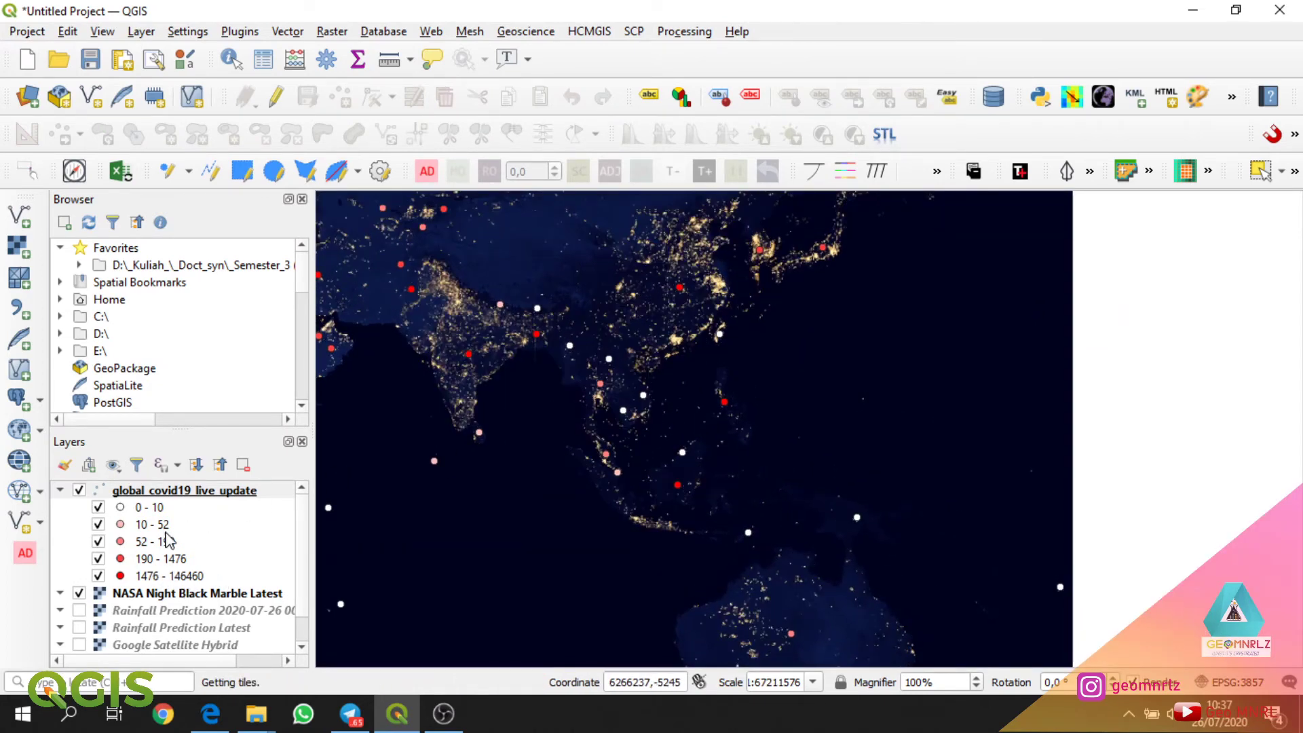
pyautogui.click(192, 494)
pyautogui.doubleClick(192, 494)
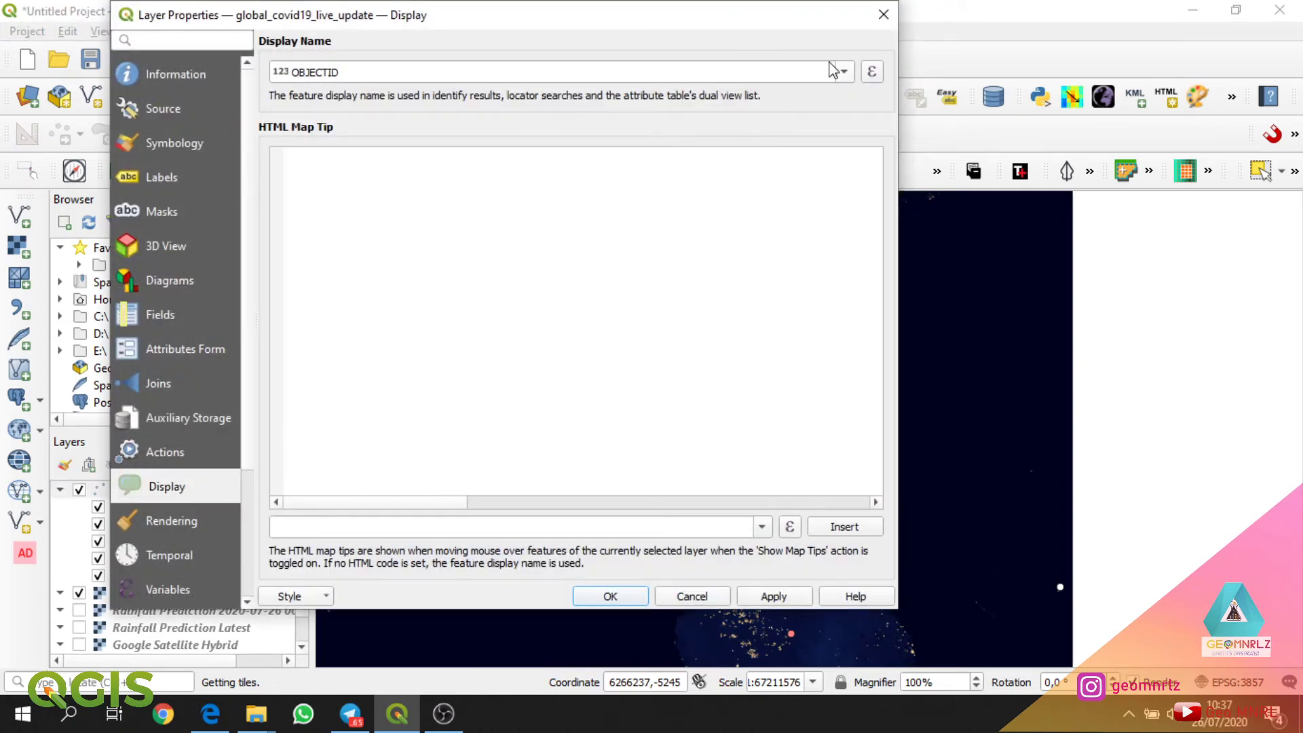
pyautogui.click(173, 145)
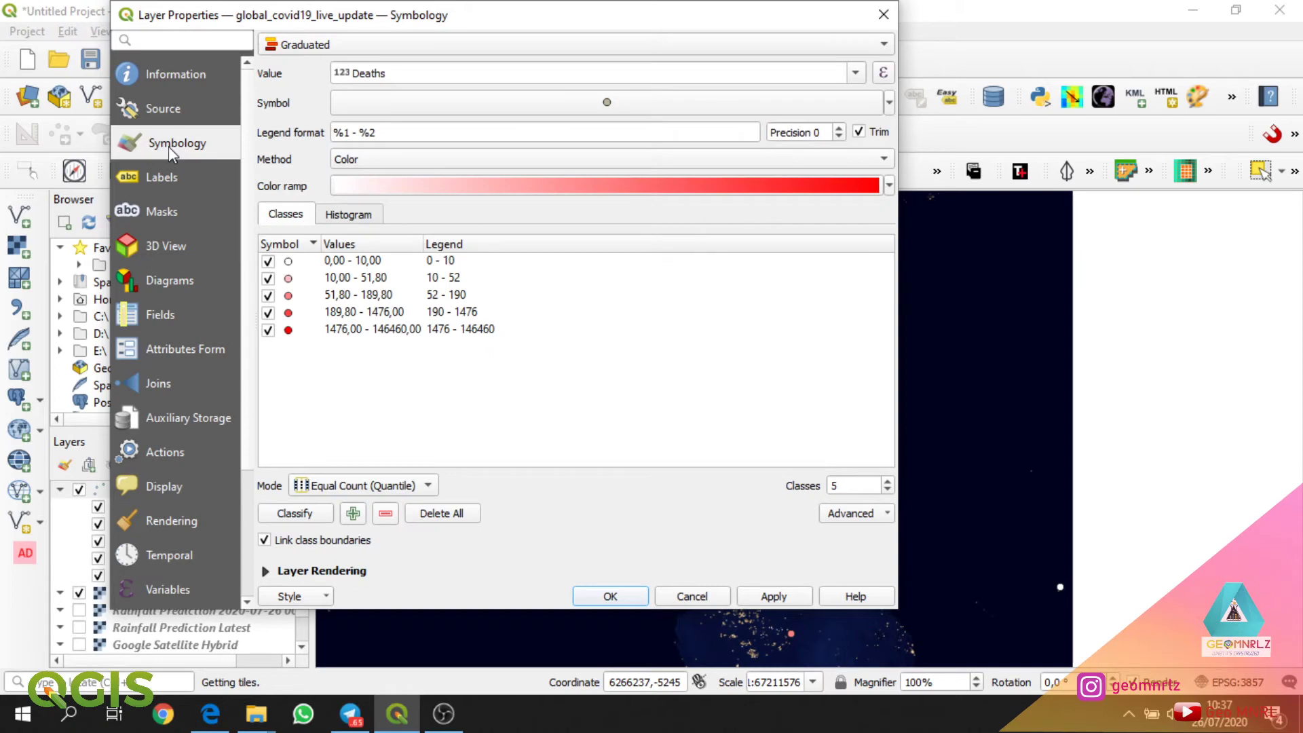
pyautogui.click(367, 265)
pyautogui.doubleClick(367, 265)
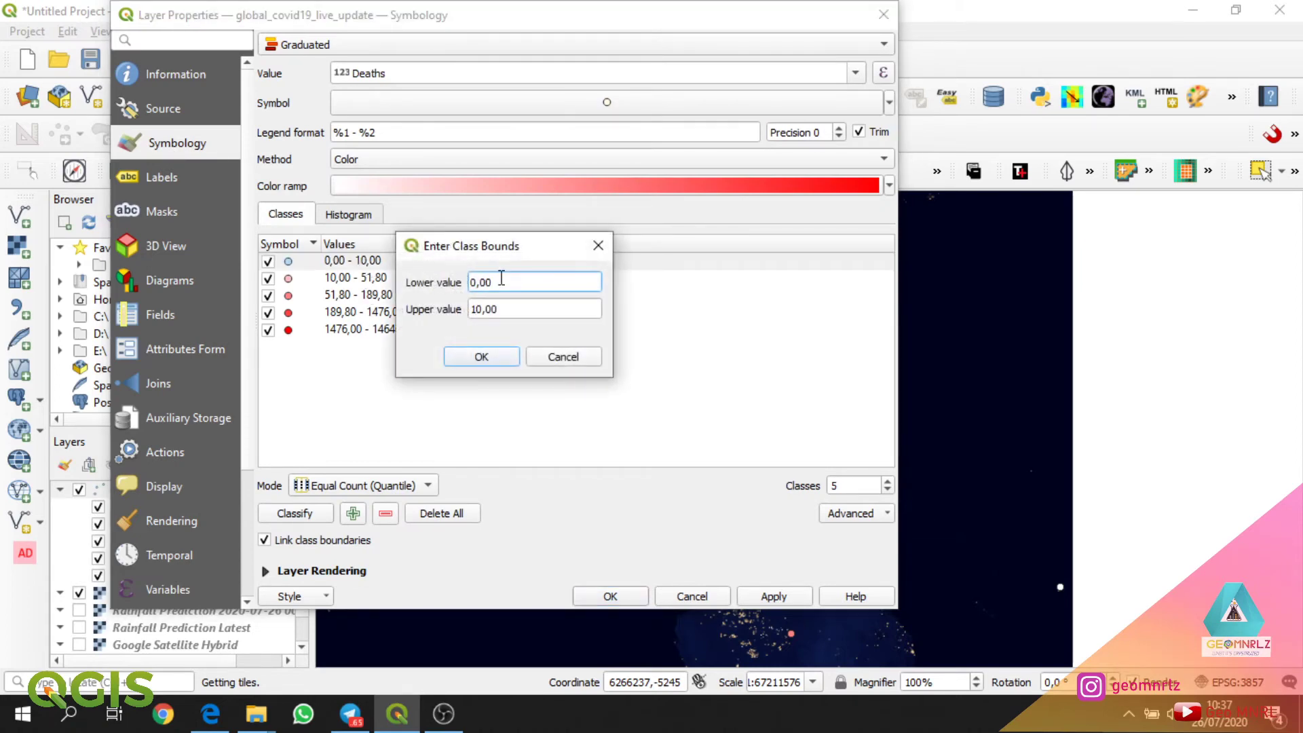
pyautogui.moveTo(510, 309); pyautogui.dragTo(477, 307)
pyautogui.write('1')
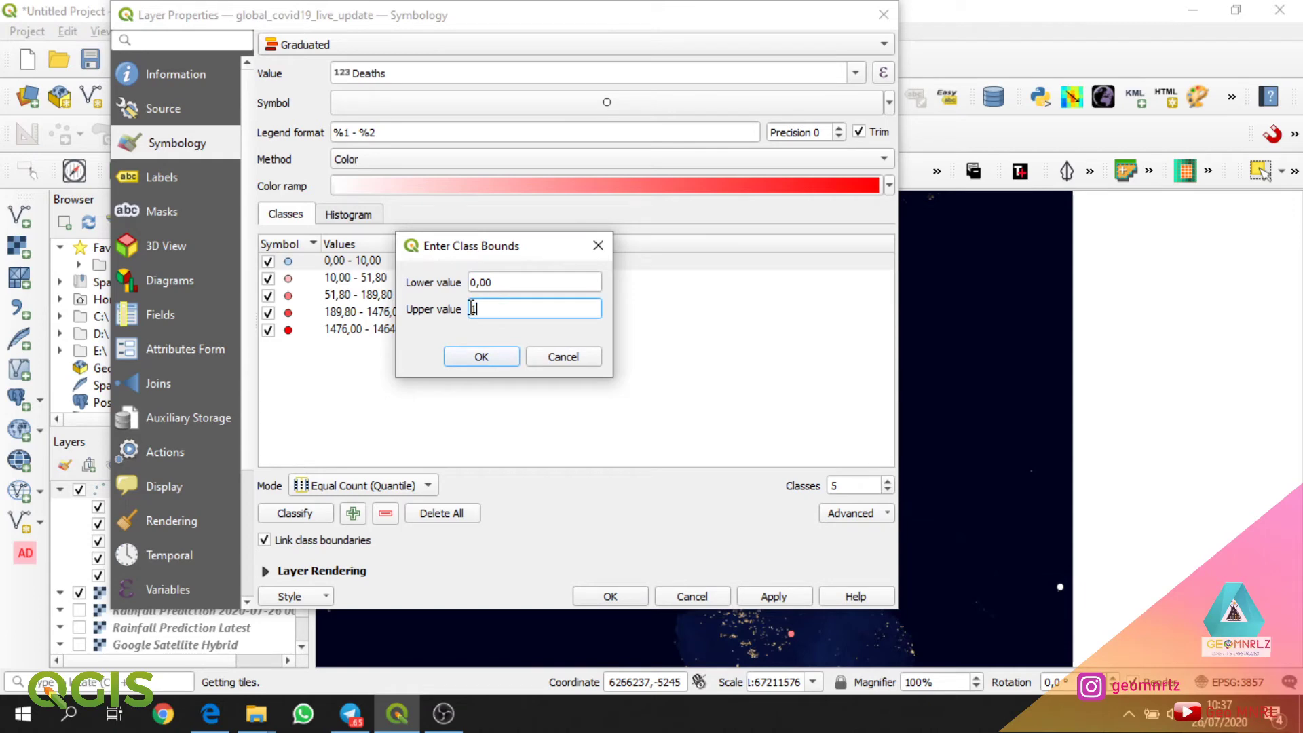
pyautogui.click(482, 359)
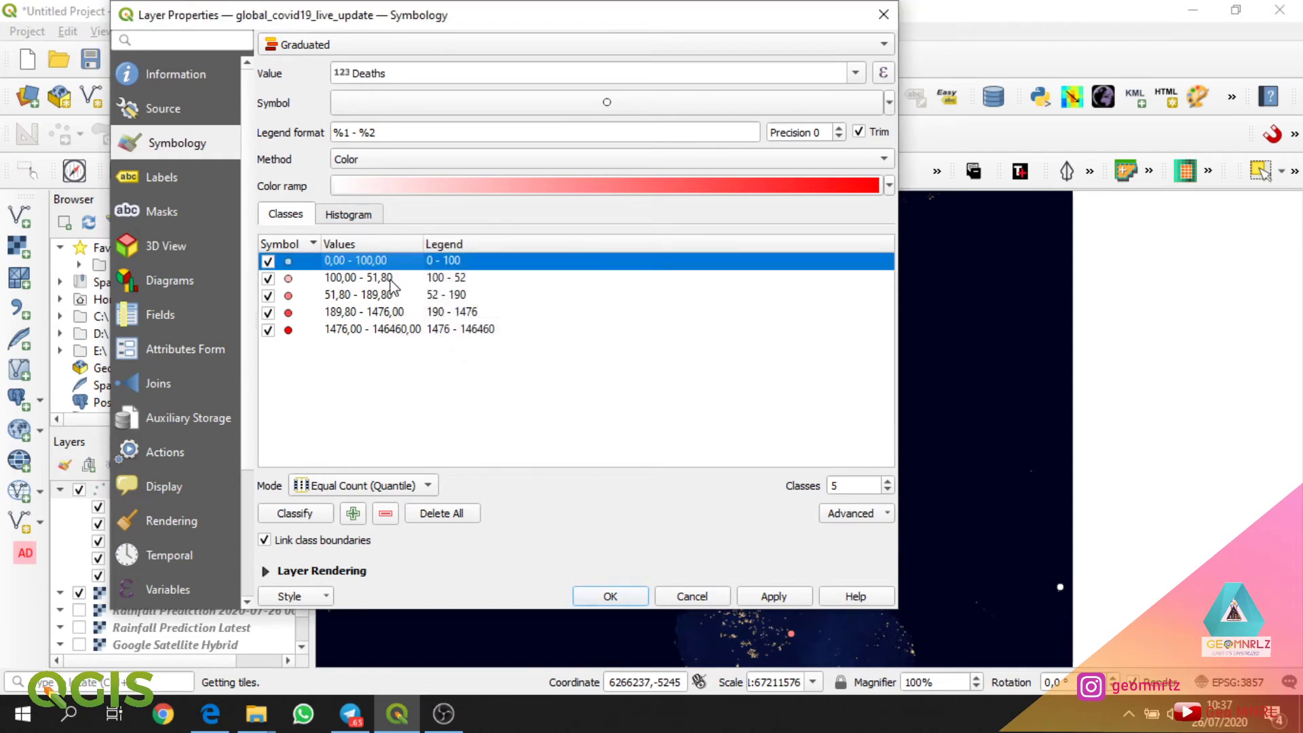
# Set the upper bounds of the second, third and fourth Deaths classes to 1000, 5000 and 10000.
pyautogui.doubleClick(354, 278)
pyautogui.press('Tab')
pyautogui.write('1000')
pyautogui.click(480, 356)
pyautogui.doubleClick(401, 296)
pyautogui.press('Tab')
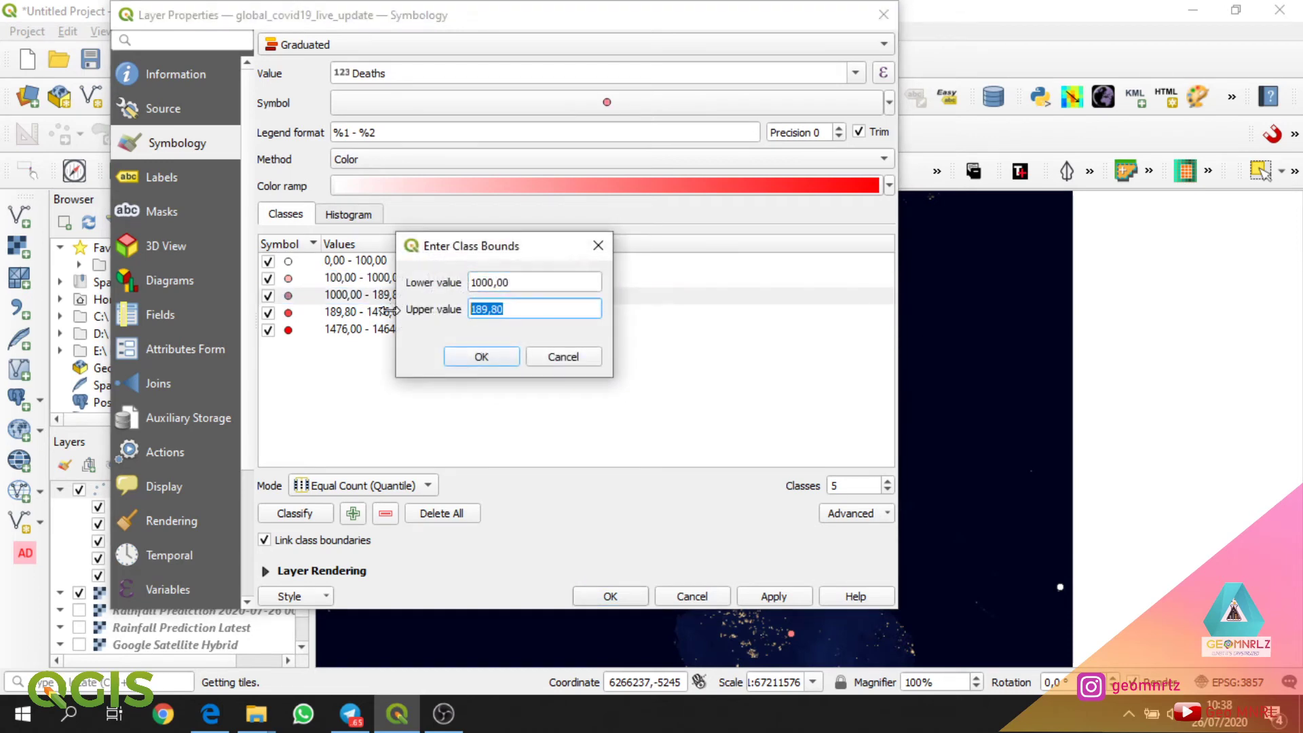
pyautogui.write('5000')
pyautogui.click(475, 355)
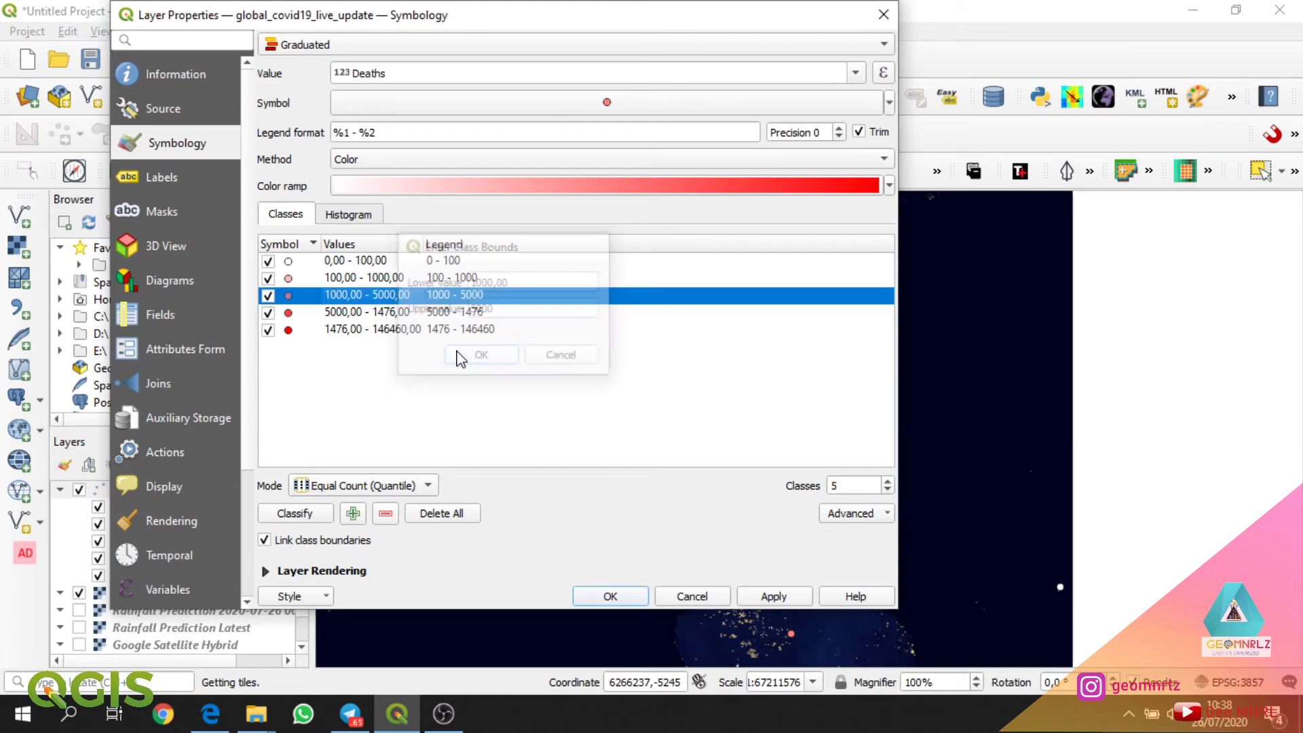
pyautogui.doubleClick(383, 314)
pyautogui.press('Tab')
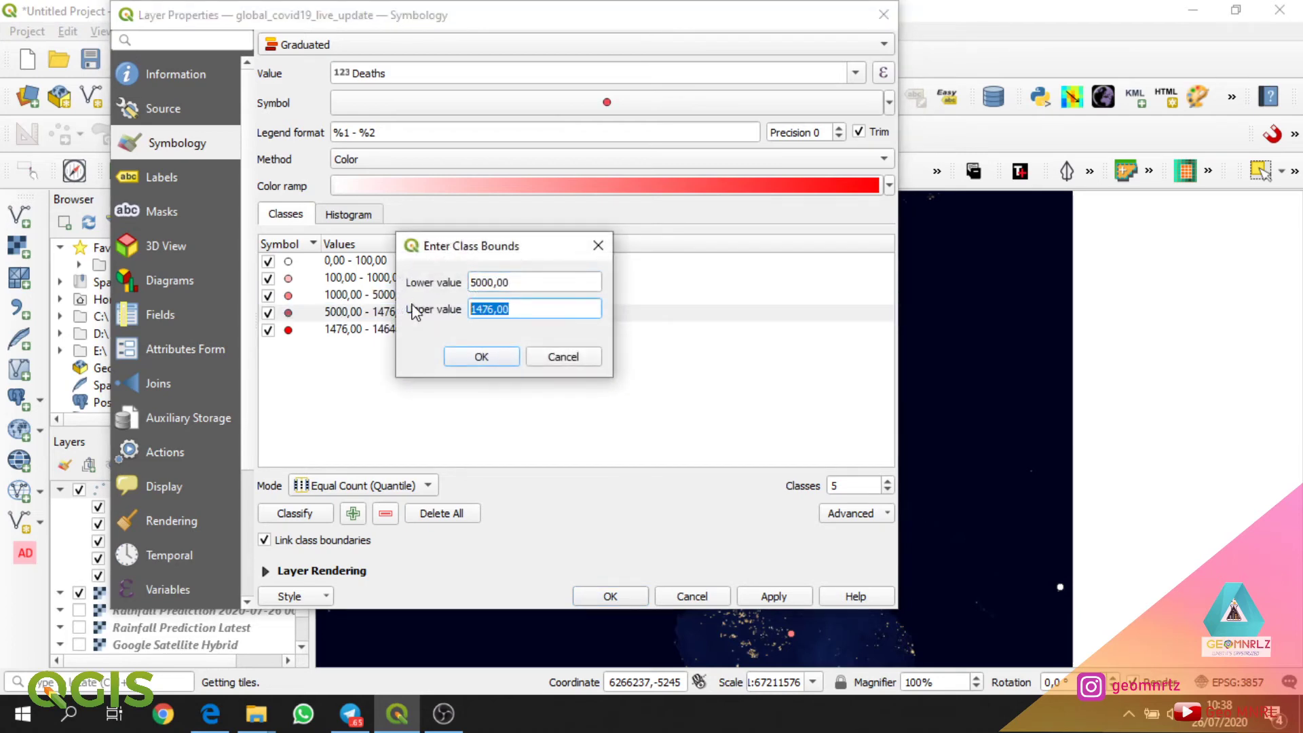
pyautogui.write('10000')
pyautogui.click(495, 358)
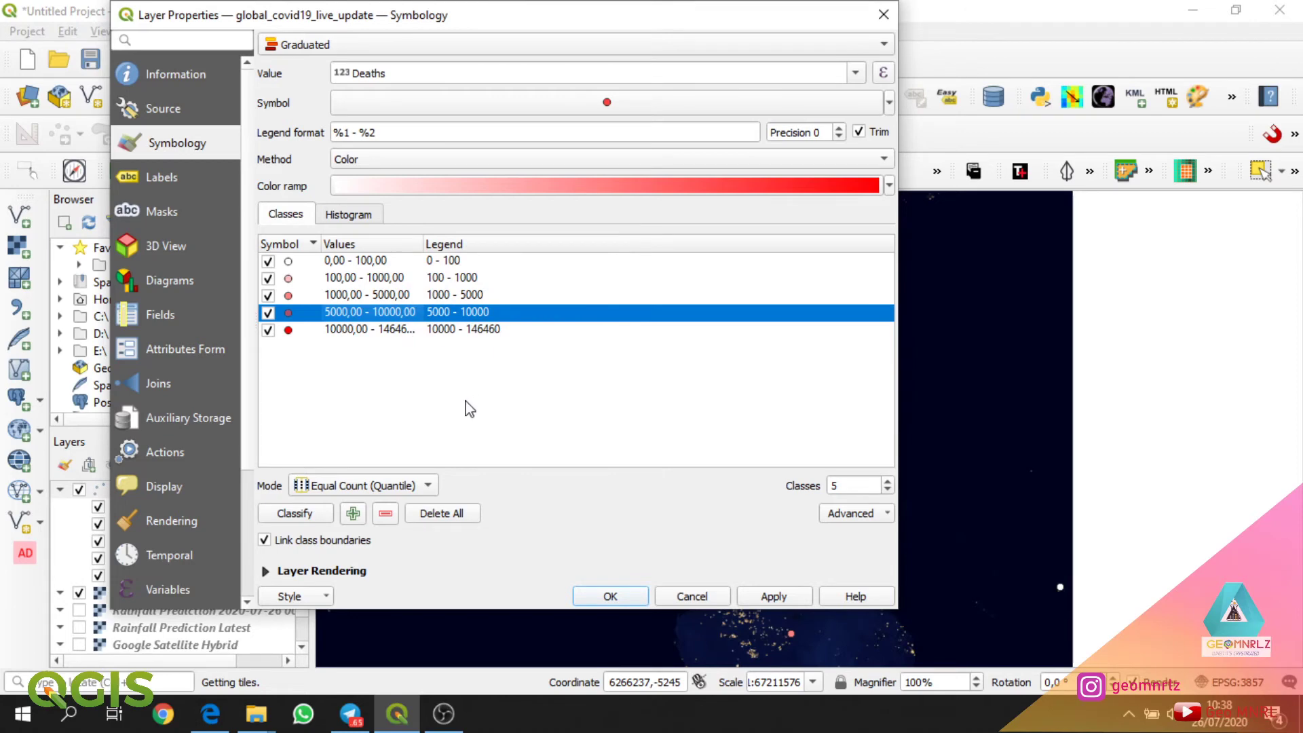
# Enlarge the marker of the highest Deaths class, which starts at 10000, well beyond the other classes' markers.
pyautogui.doubleClick(289, 331)
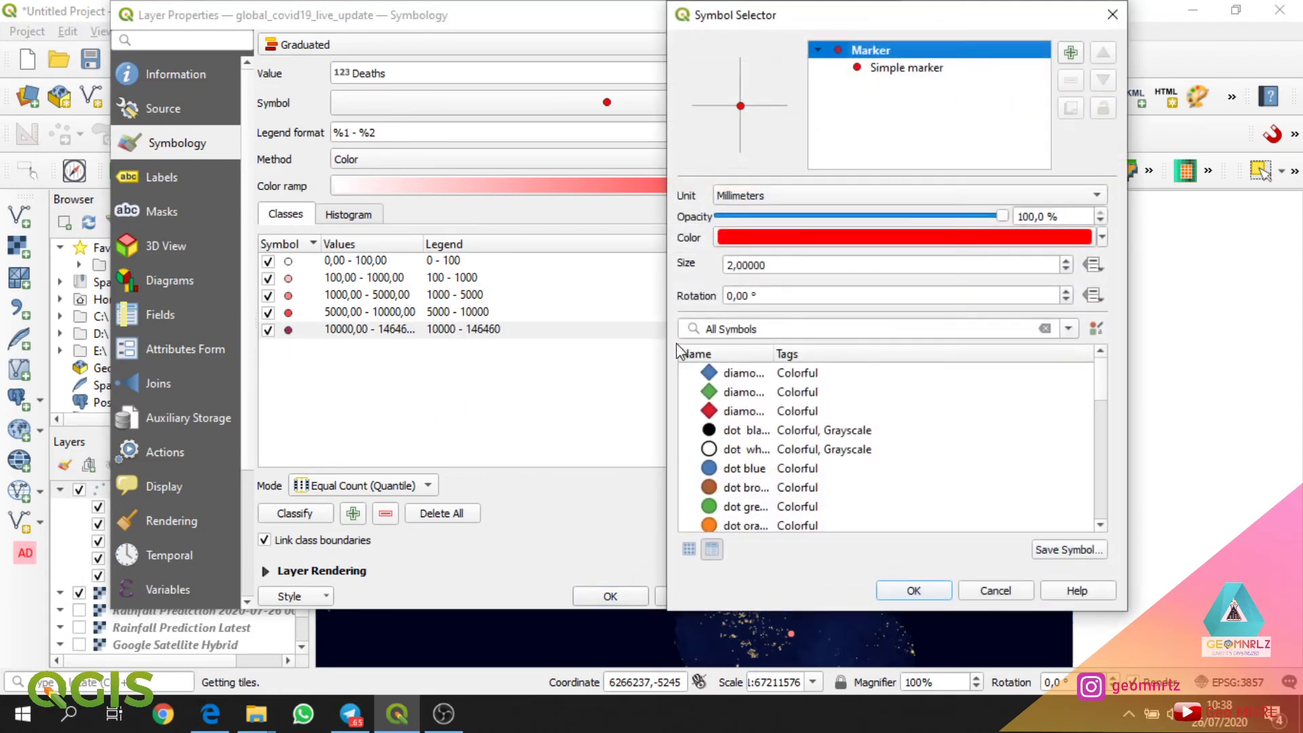
pyautogui.click(1068, 262)
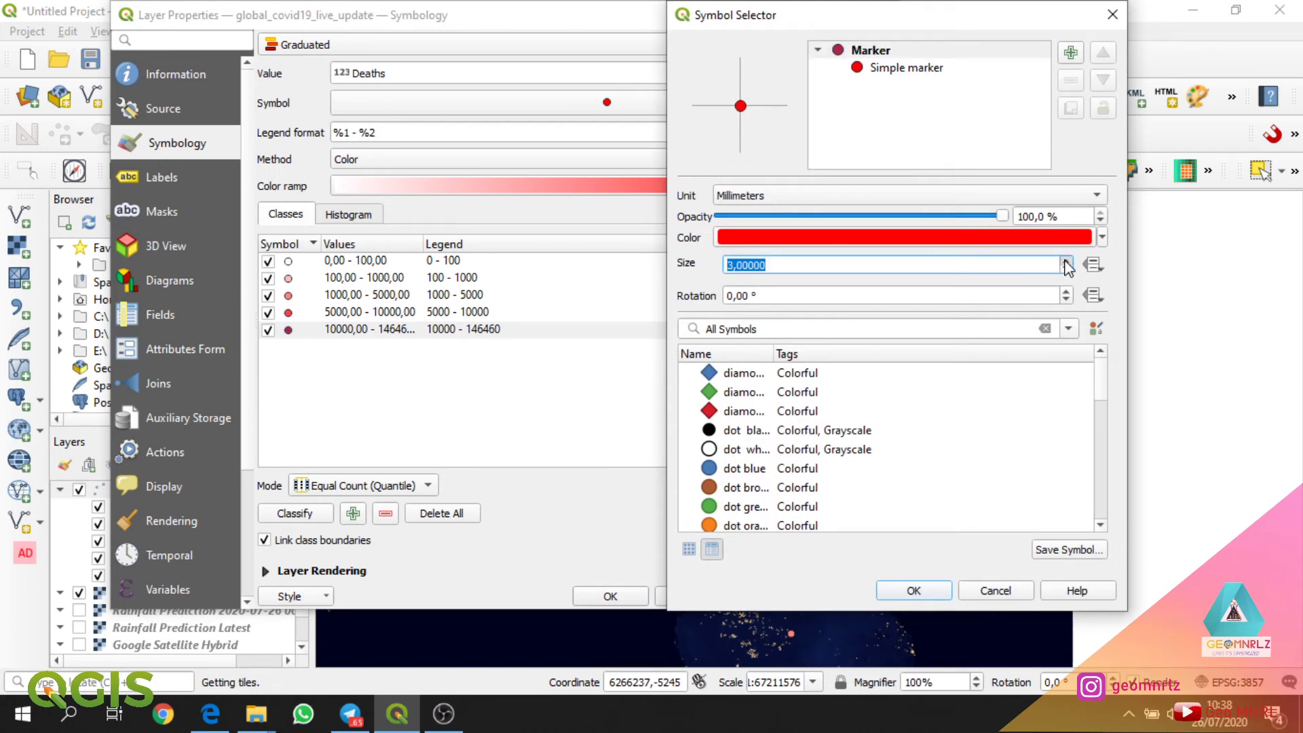
pyautogui.click(1068, 263)
pyautogui.click(1068, 263)
pyautogui.click(1068, 263)
pyautogui.click(1067, 263)
pyautogui.click(1068, 263)
pyautogui.click(1068, 263)
pyautogui.click(914, 590)
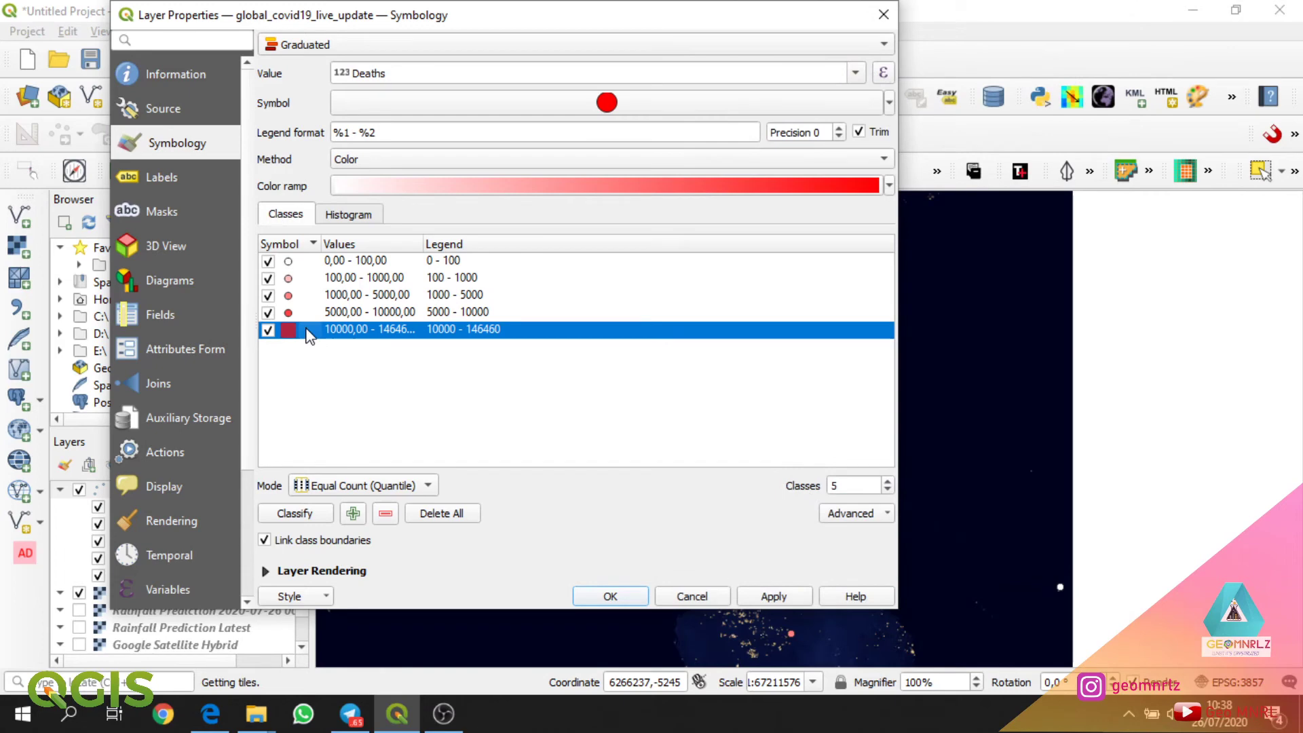
# Set the marker size of the 5000–10000 class to 4.2 mm, and accept the layer's symbology.
pyautogui.click(290, 312)
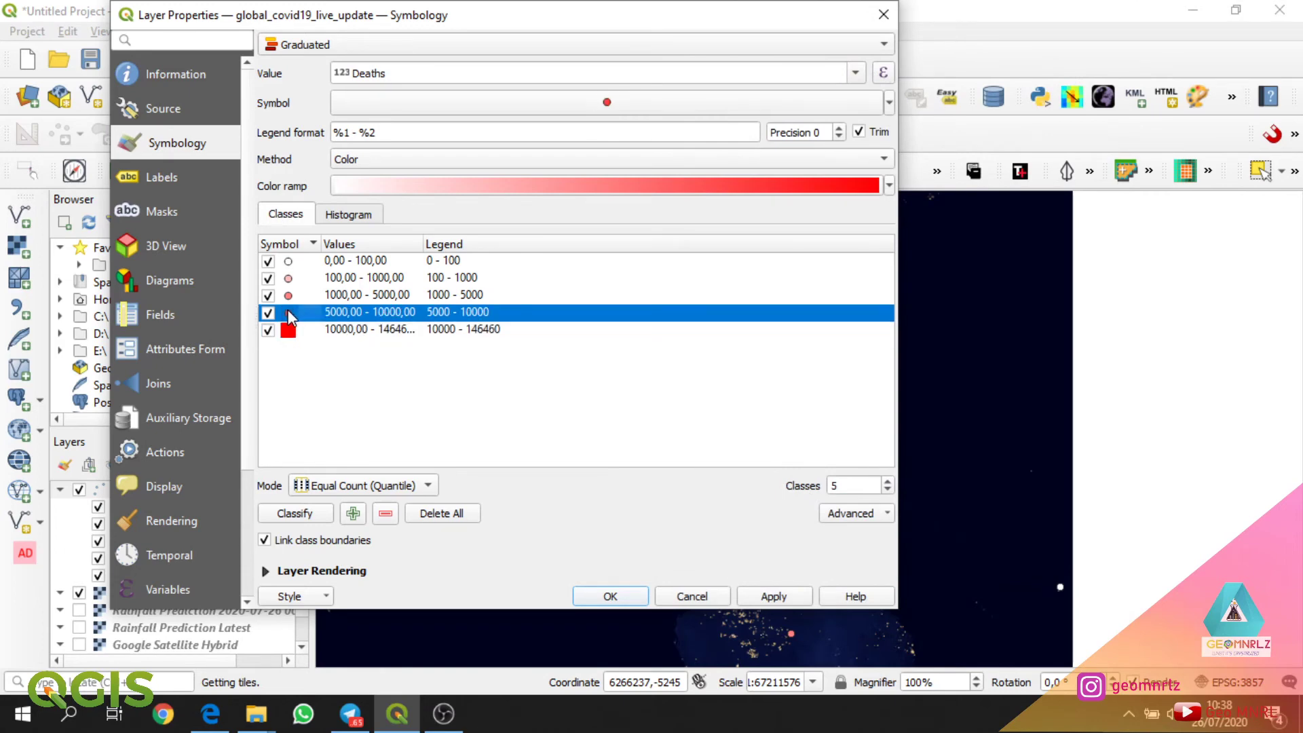
pyautogui.doubleClick(287, 312)
pyautogui.click(1067, 263)
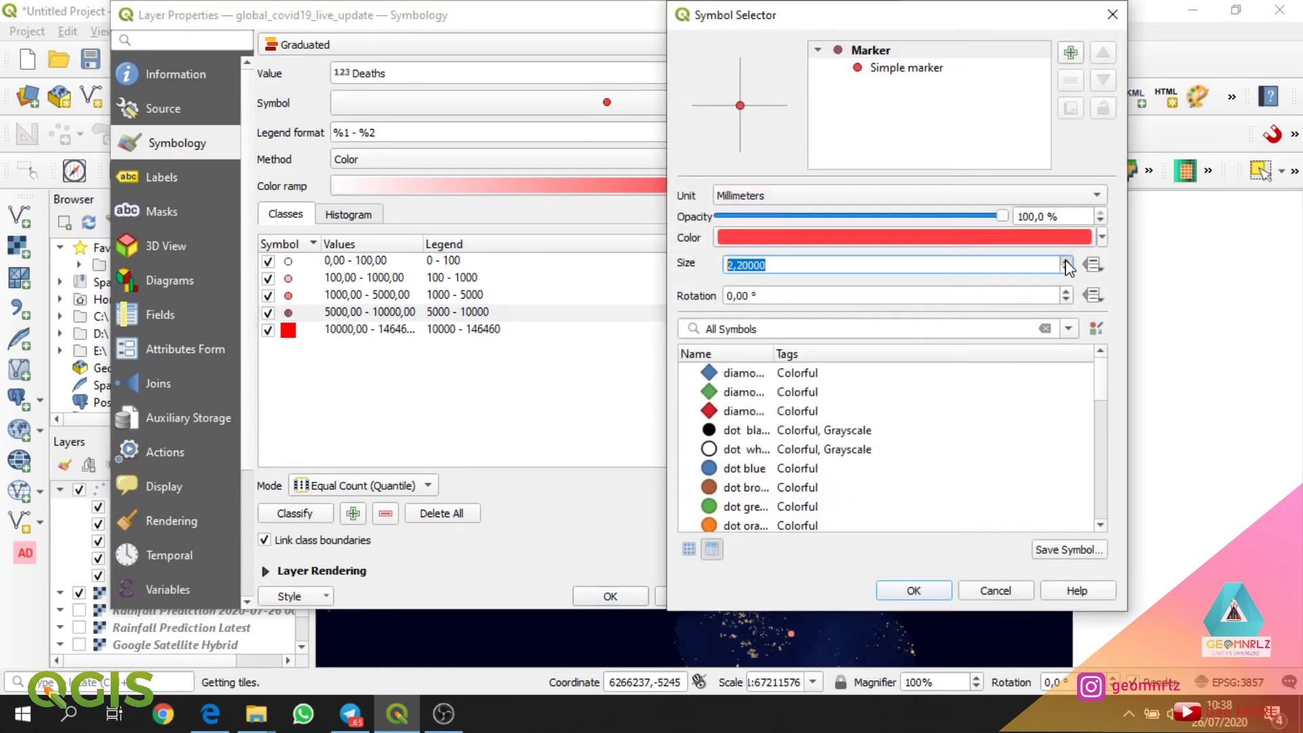
pyautogui.click(1067, 263)
pyautogui.click(1067, 263)
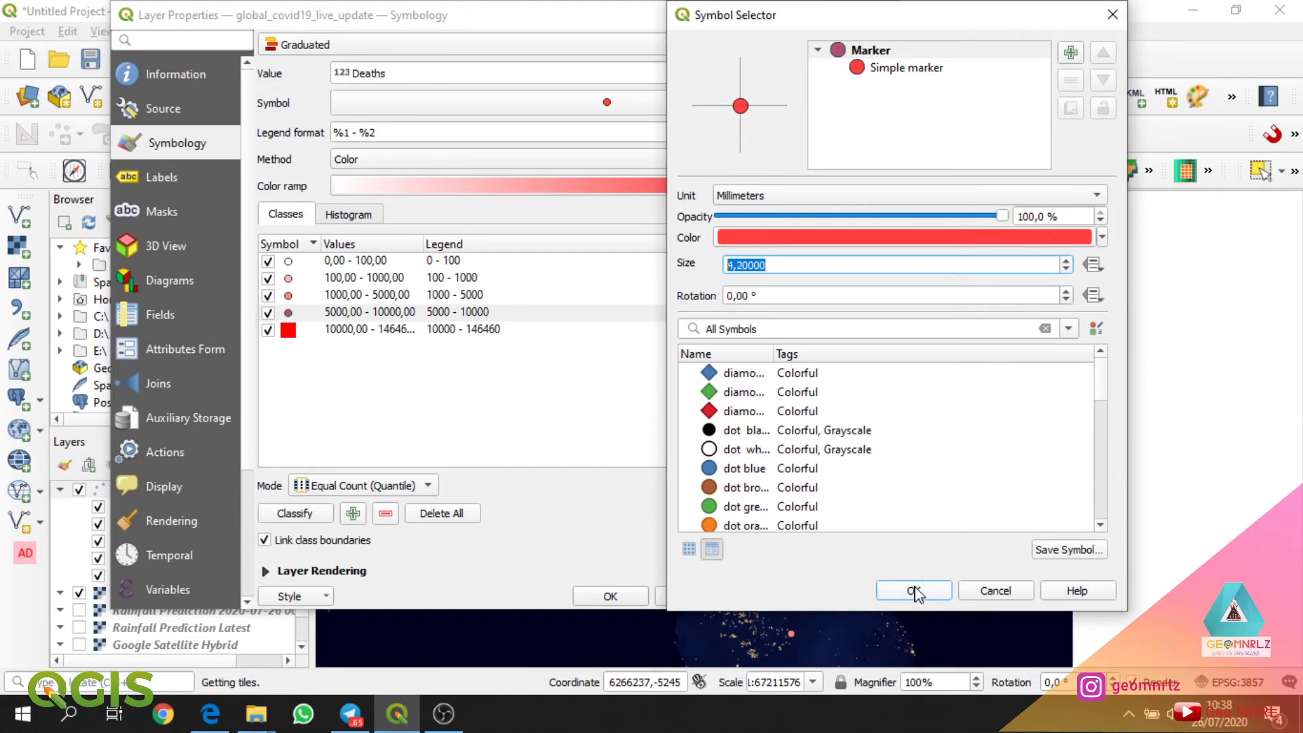
pyautogui.click(915, 590)
pyautogui.click(610, 596)
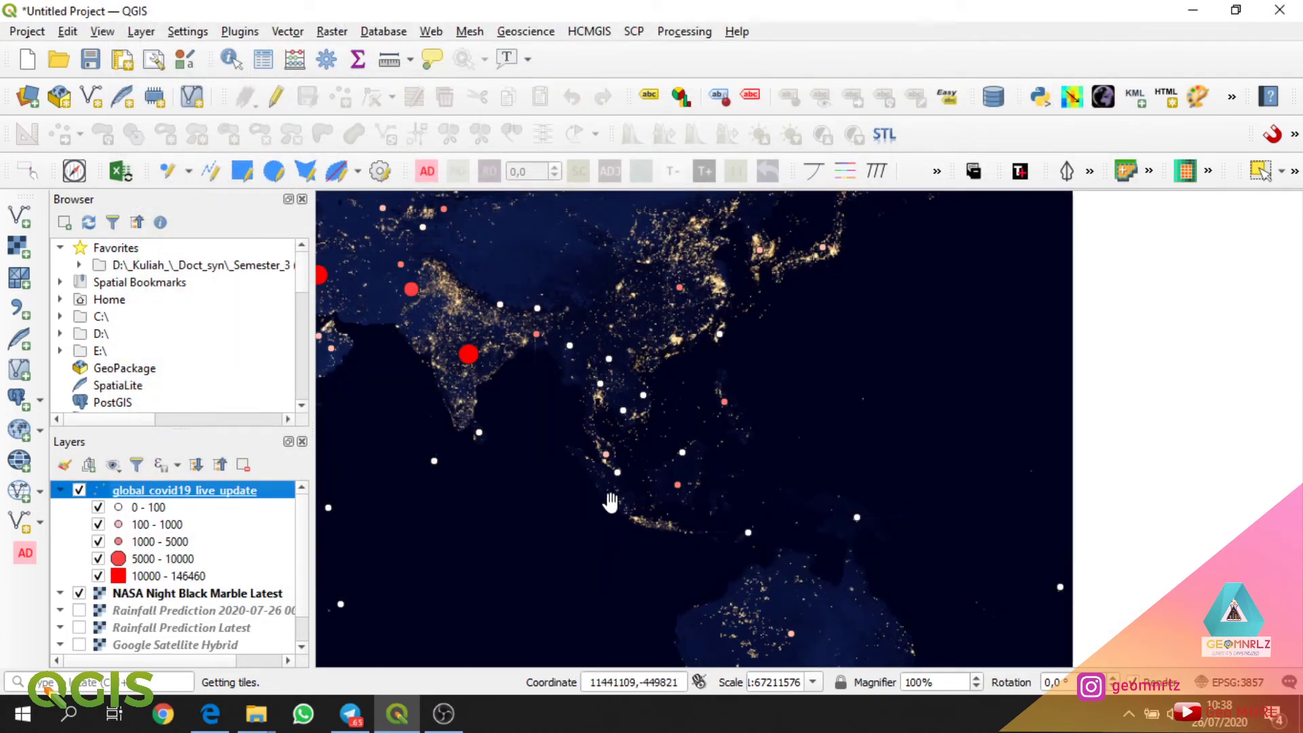
# Inspect the graduated COVID-19 points across the world, and identify Indonesia's point to read its Deaths value.
pyautogui.scroll(-1, 611, 503)
pyautogui.moveTo(611, 502); pyautogui.dragTo(819, 505)
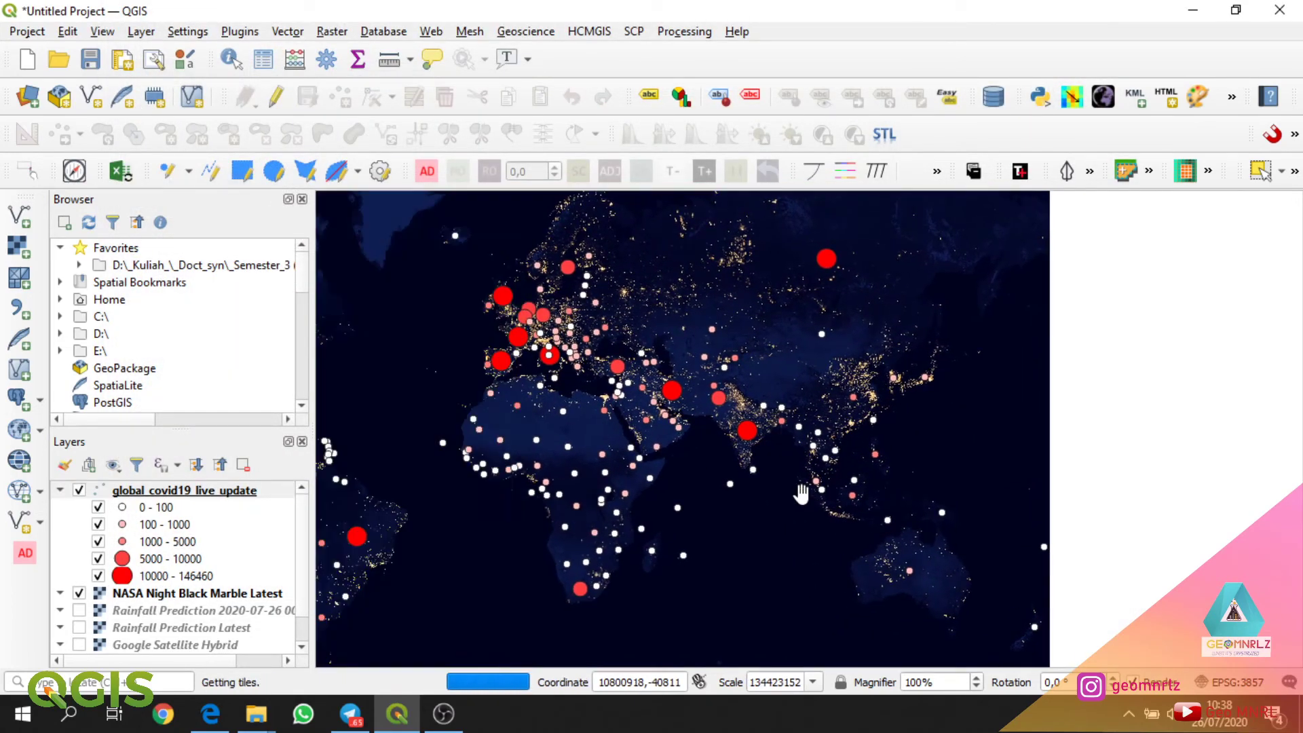
pyautogui.moveTo(774, 411); pyautogui.dragTo(853, 411)
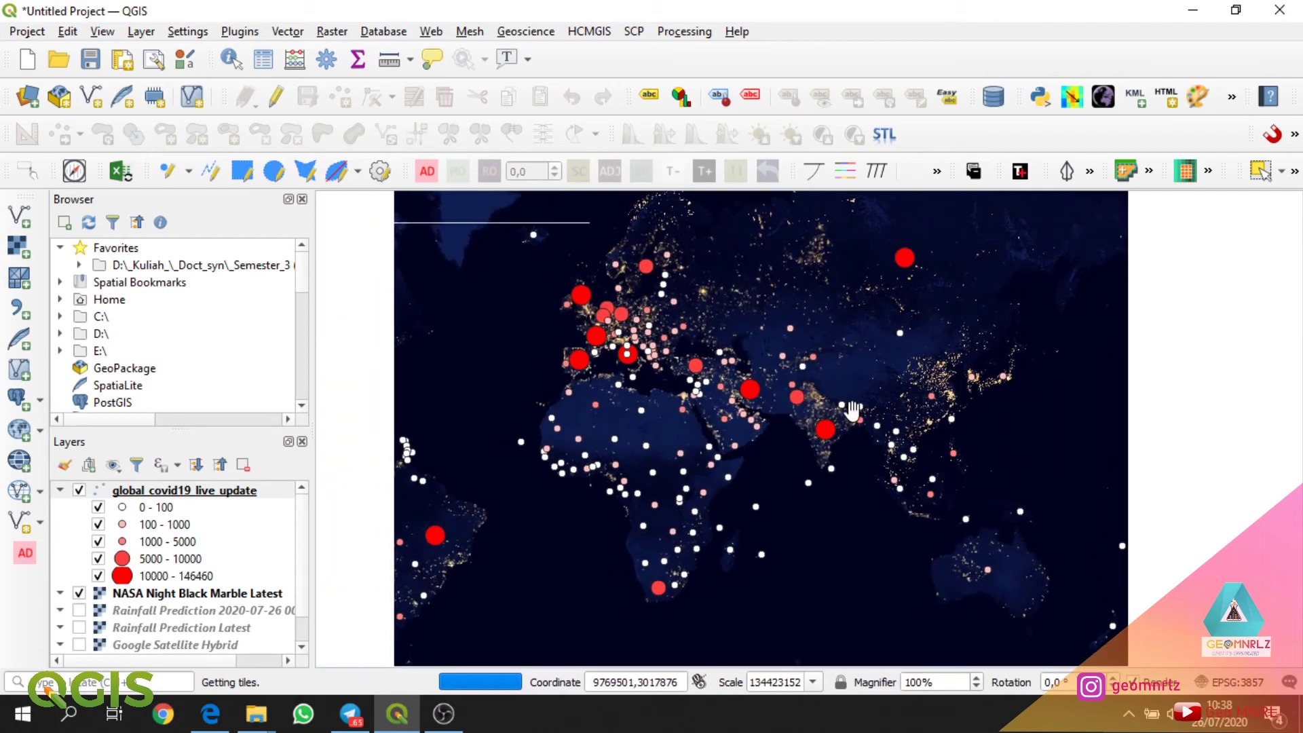
pyautogui.scroll(-1, 854, 411)
pyautogui.scroll(2, 853, 411)
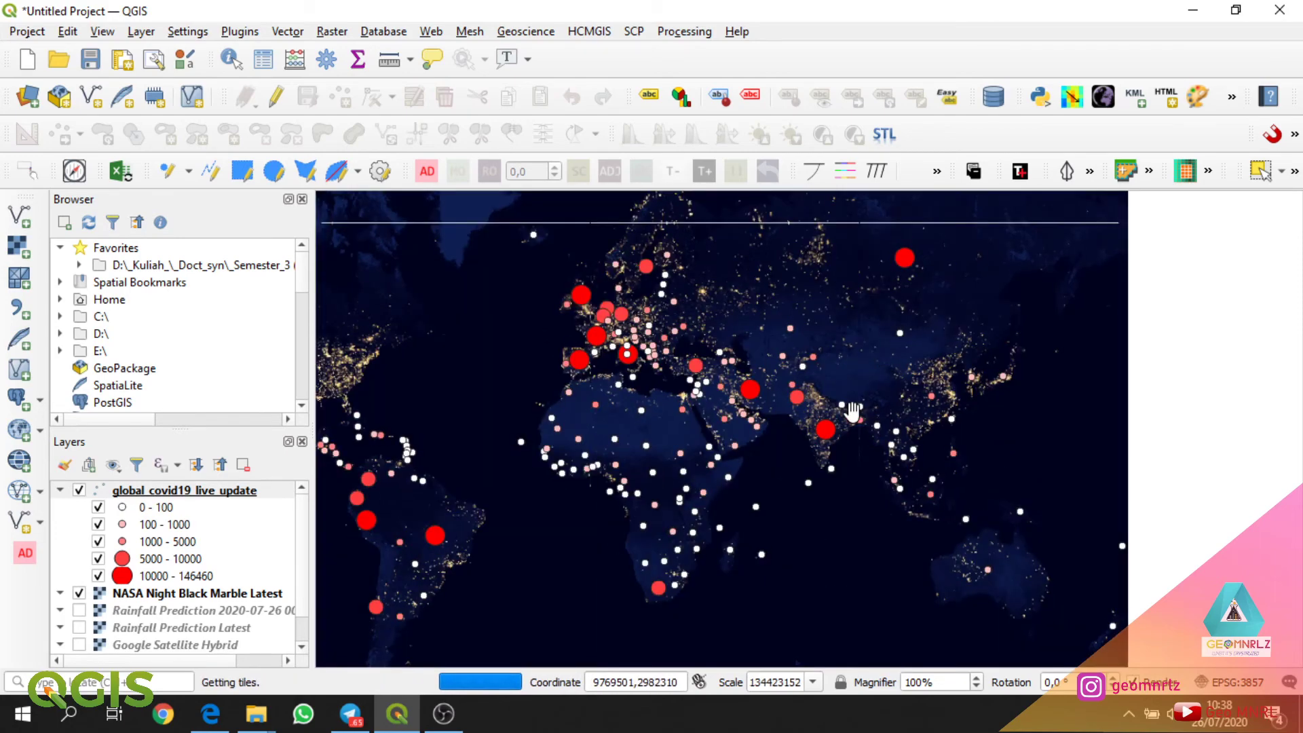
pyautogui.moveTo(1009, 508); pyautogui.dragTo(946, 479)
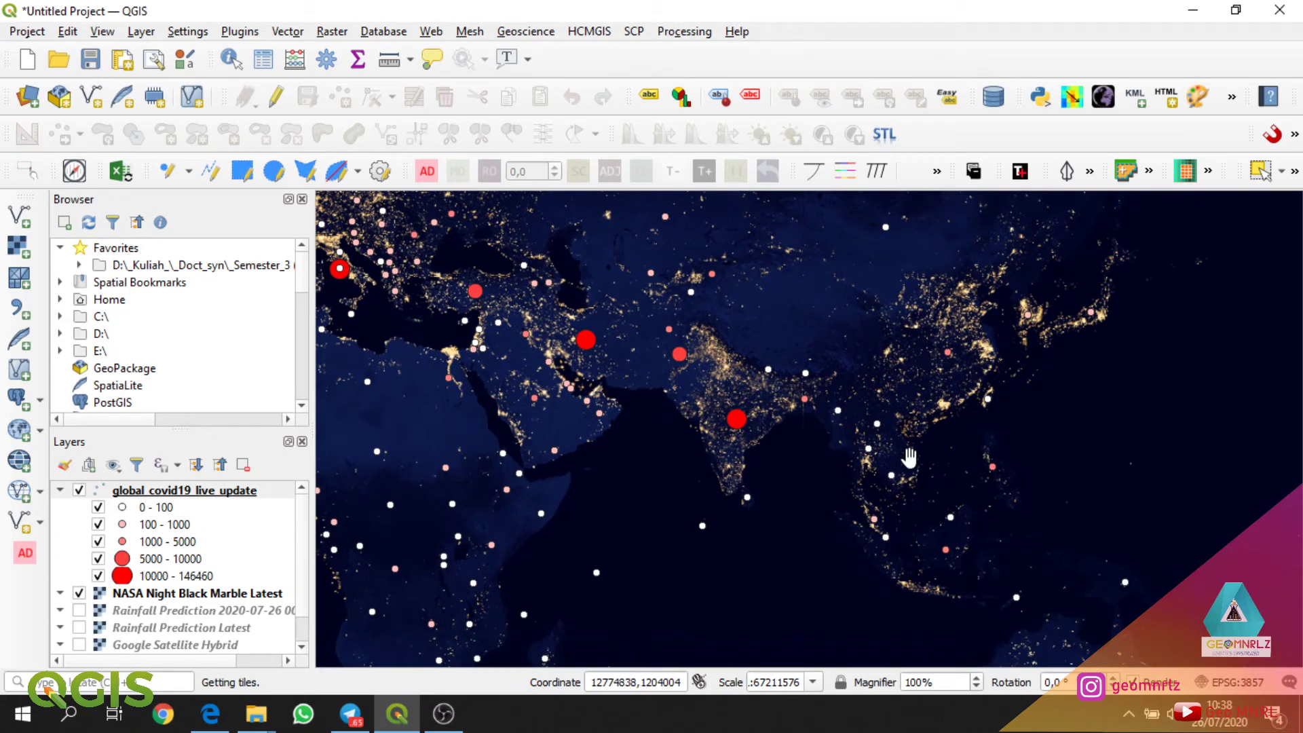
pyautogui.click(230, 59)
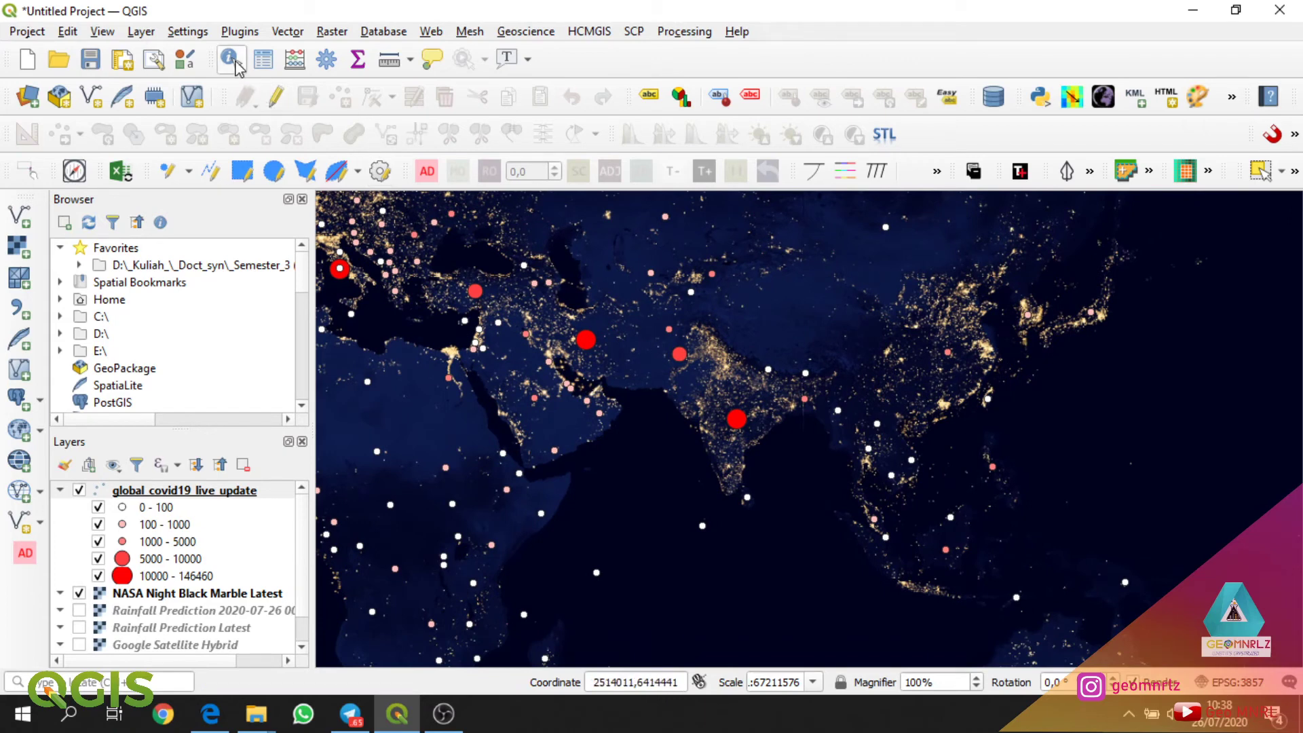
pyautogui.click(948, 550)
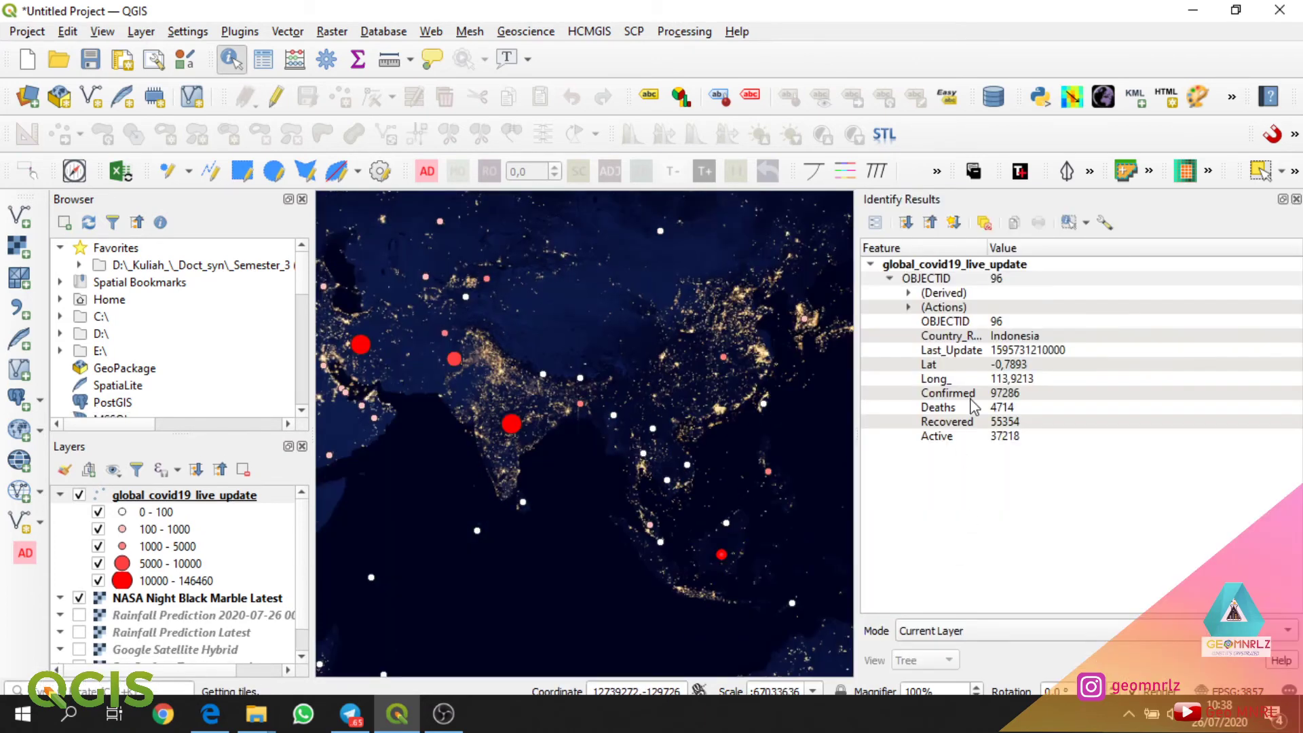
pyautogui.click(1012, 410)
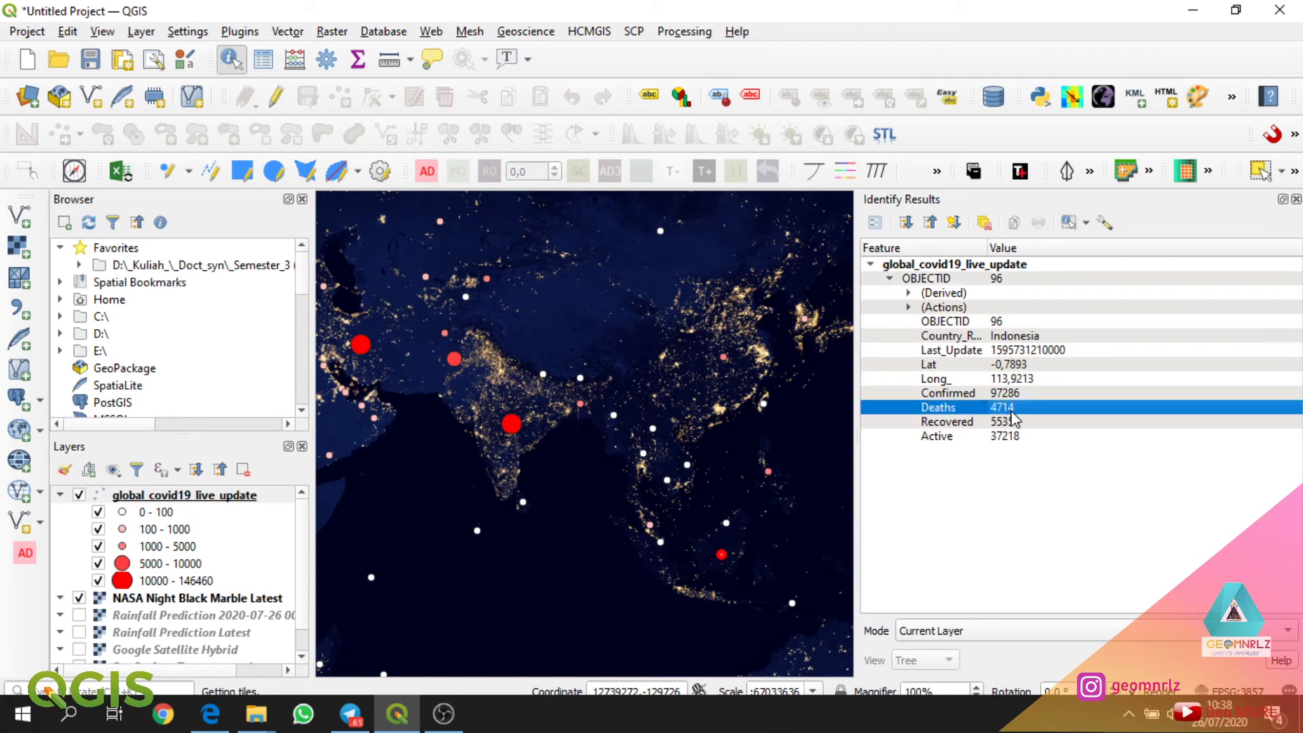
# Read Indonesia's recovered, confirmed, coordinate, update and country attributes in the identify results, and close the results.
pyautogui.click(1023, 425)
pyautogui.click(1038, 394)
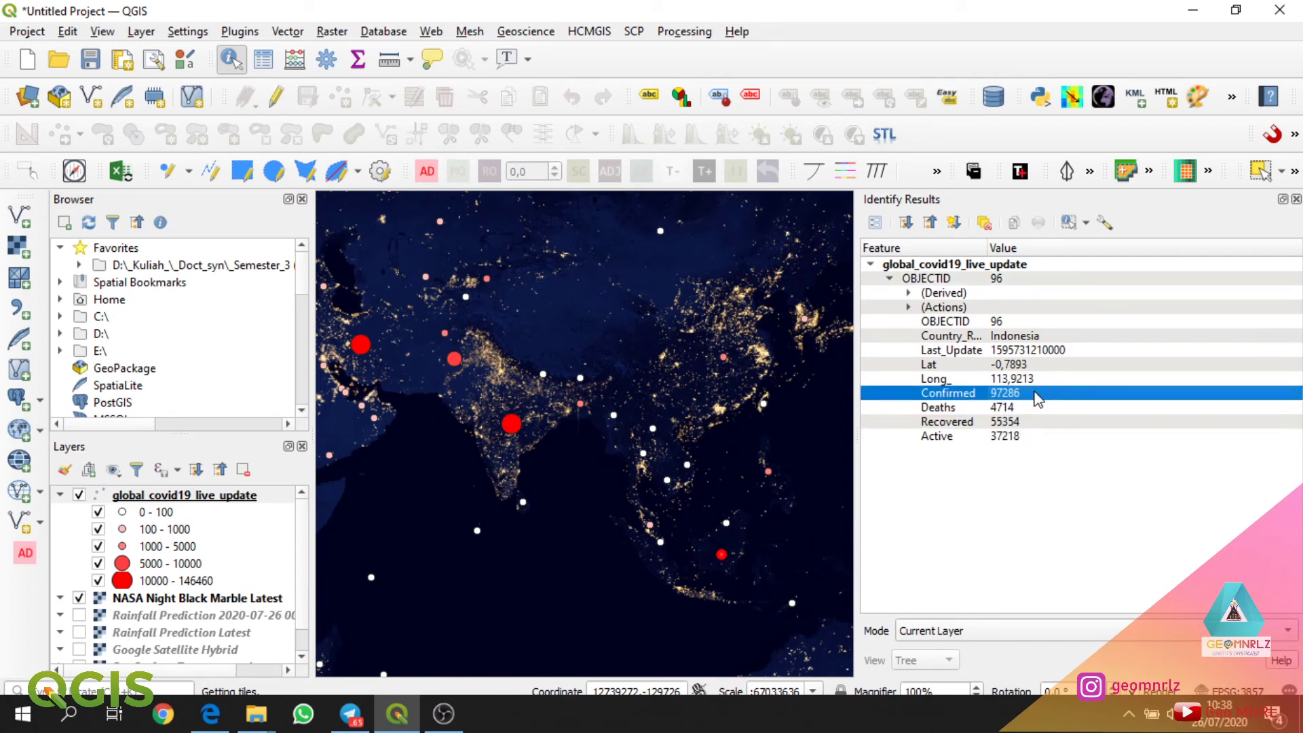
pyautogui.click(1029, 367)
pyautogui.click(1032, 350)
pyautogui.click(1031, 336)
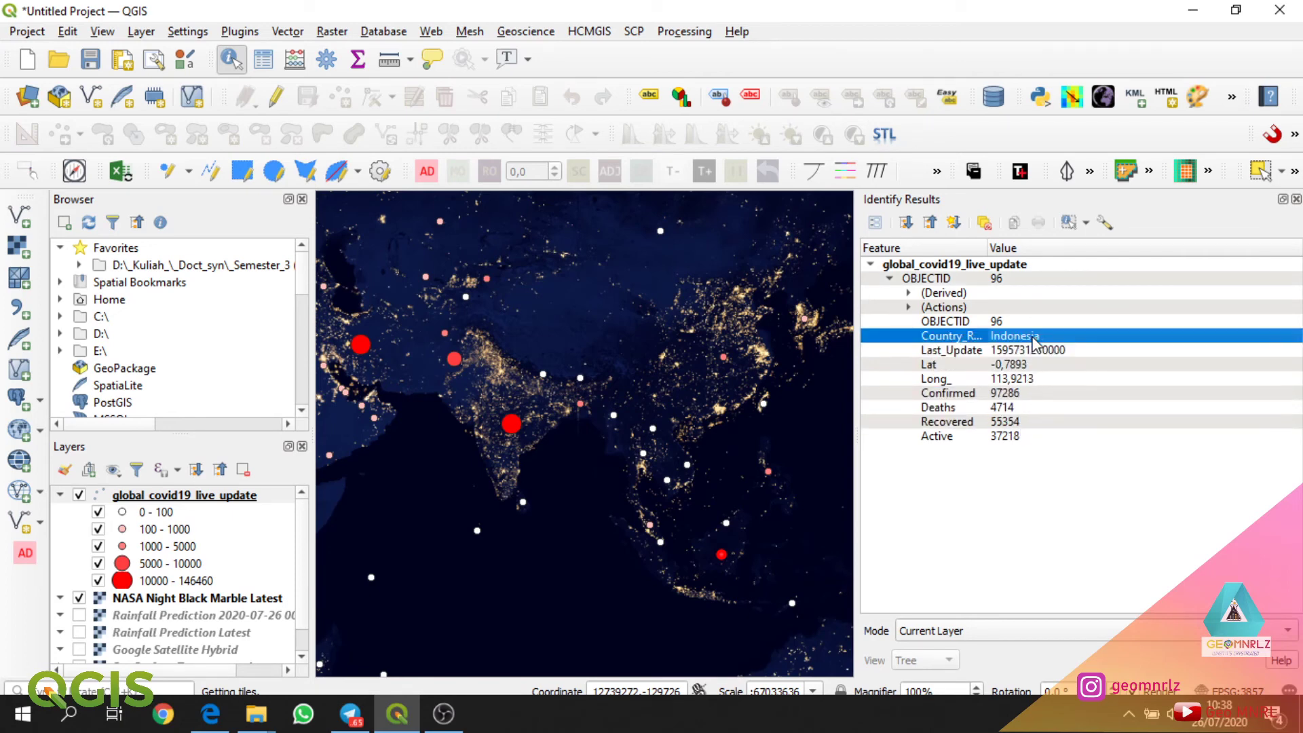
pyautogui.click(1296, 200)
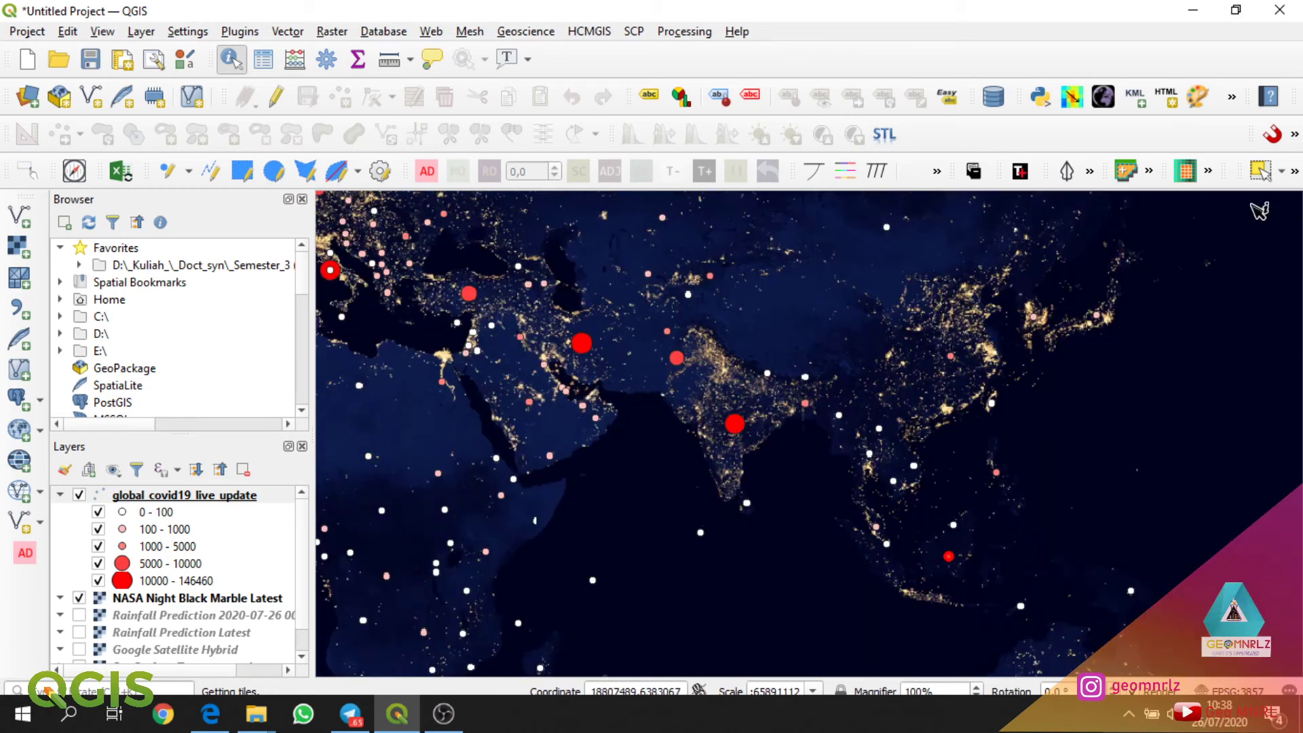
# Identify India's COVID-19 point to read its Deaths and Recovered values, and close the results.
pyautogui.click(743, 428)
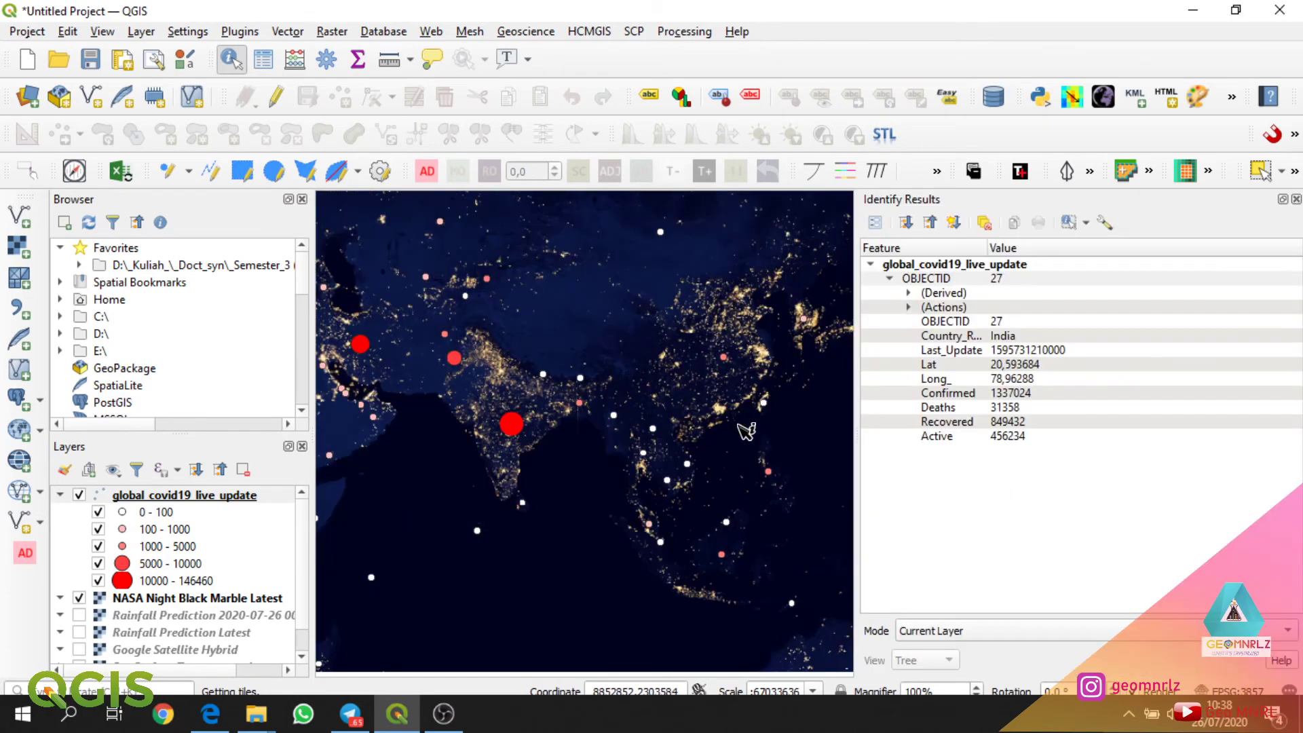
pyautogui.click(1019, 410)
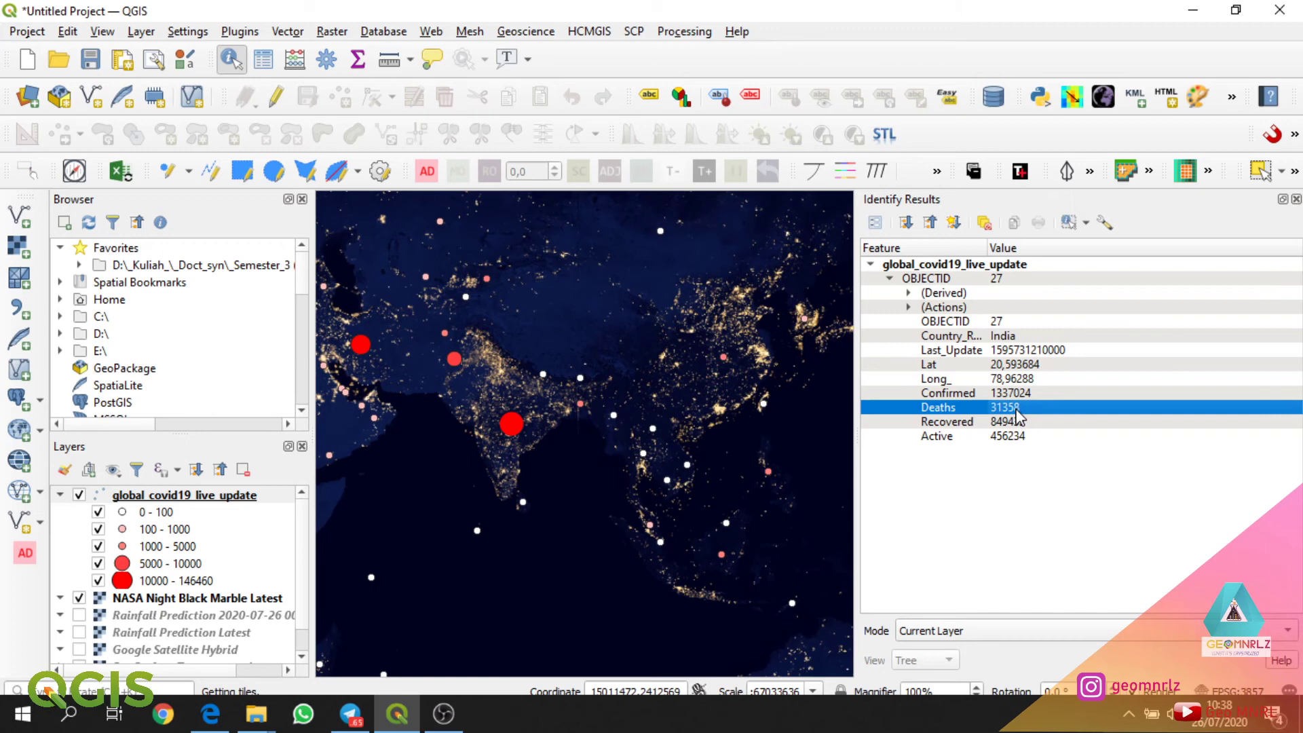
pyautogui.click(1019, 422)
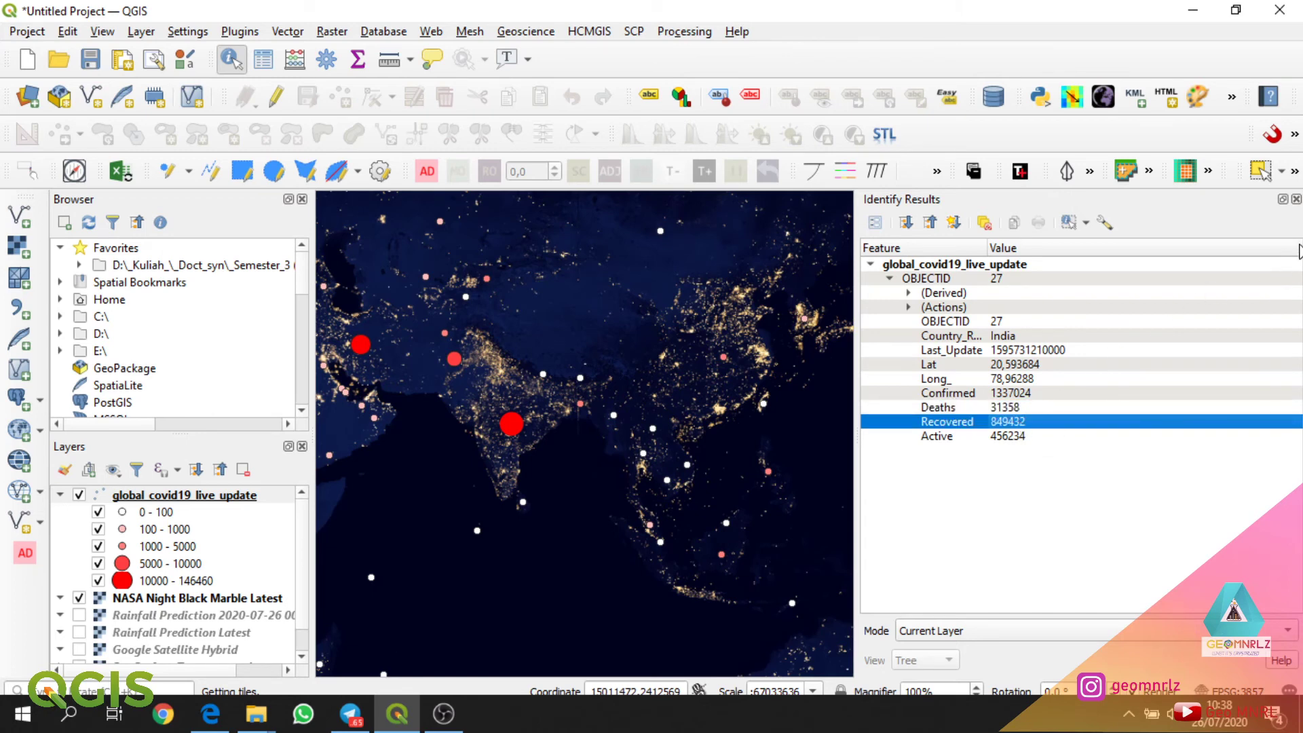
pyautogui.click(1296, 199)
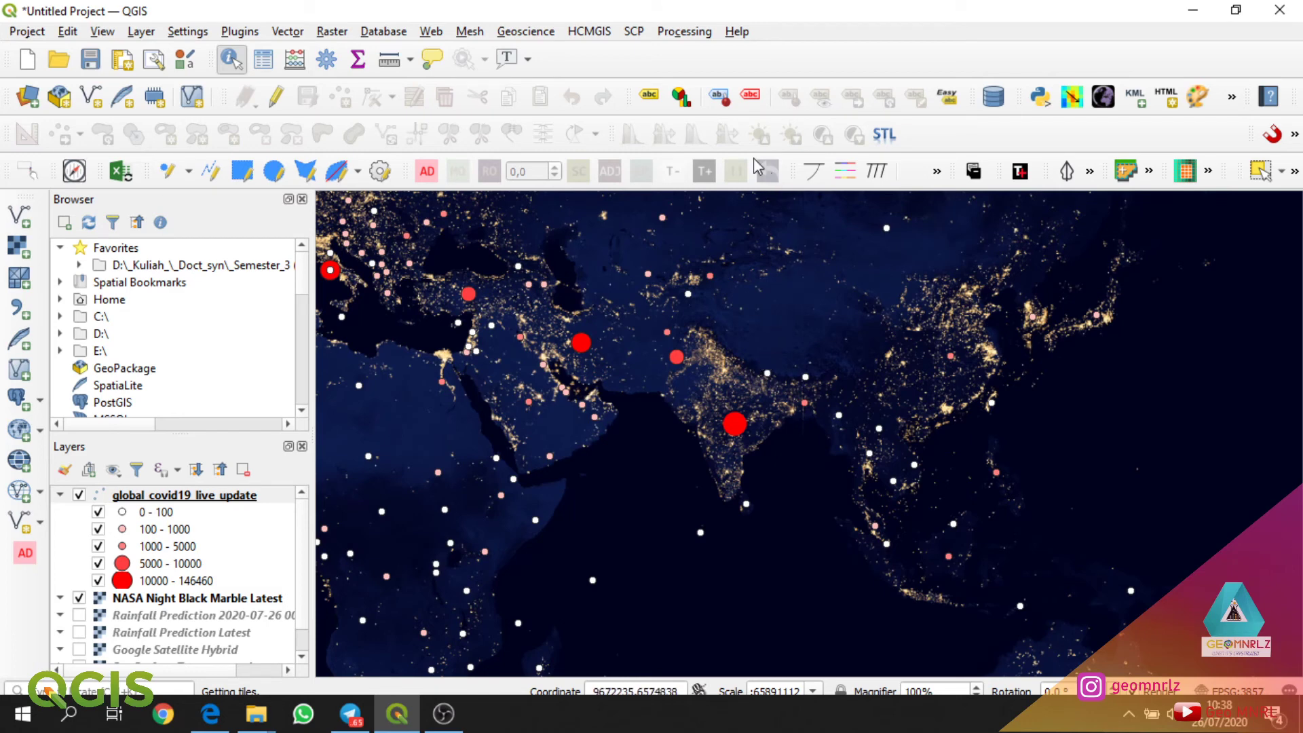
pyautogui.click(591, 34)
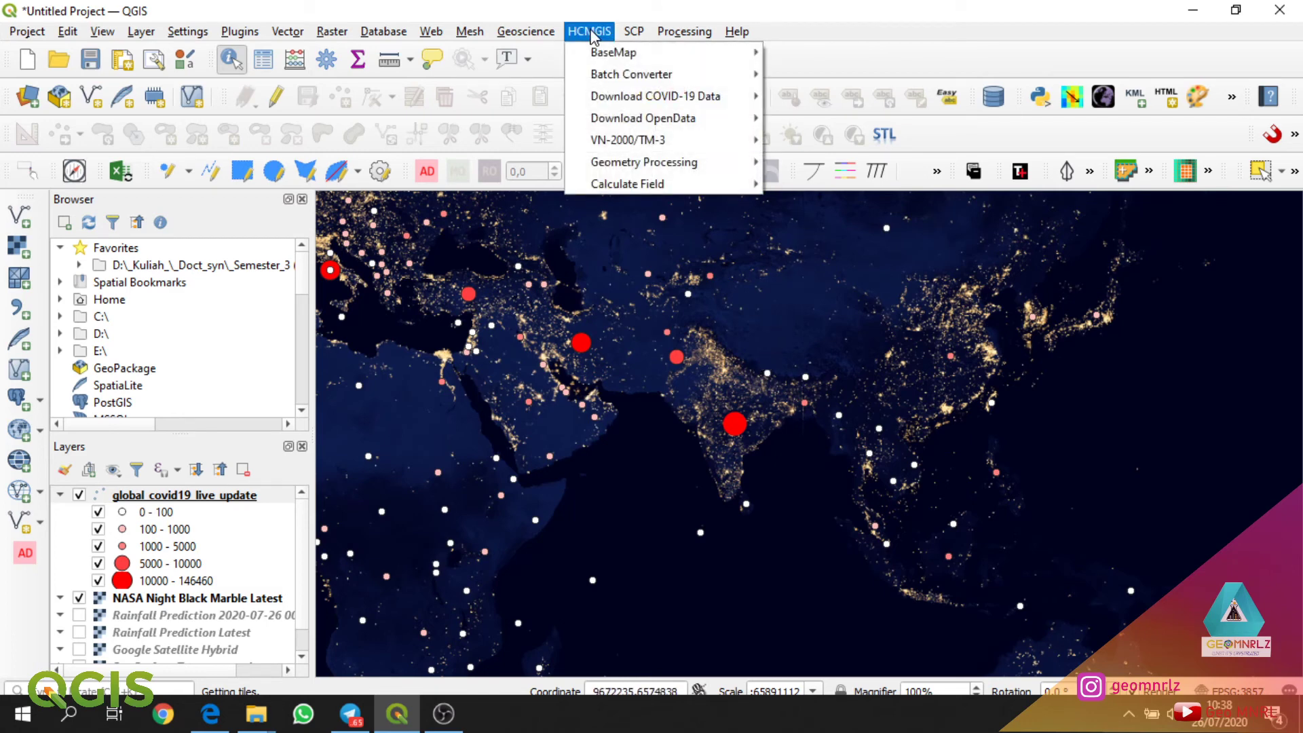
pyautogui.moveTo(670, 93)
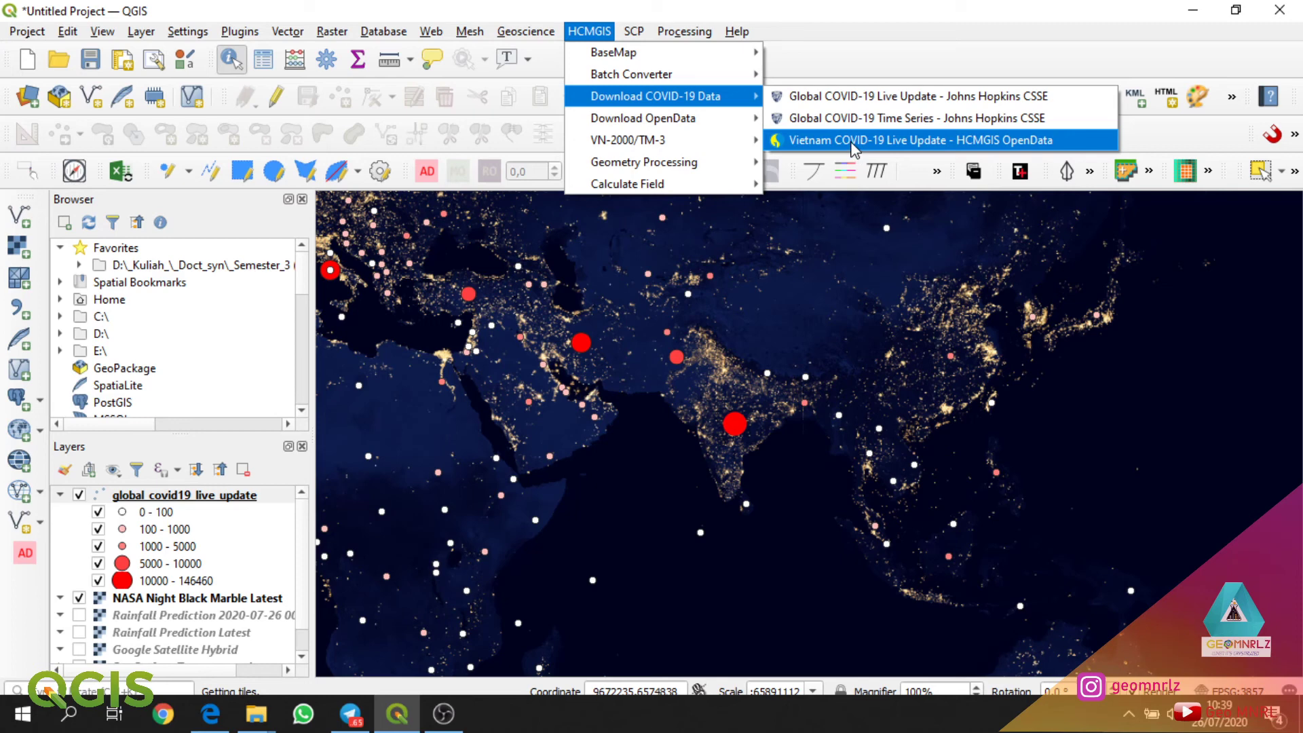
pyautogui.moveTo(690, 126)
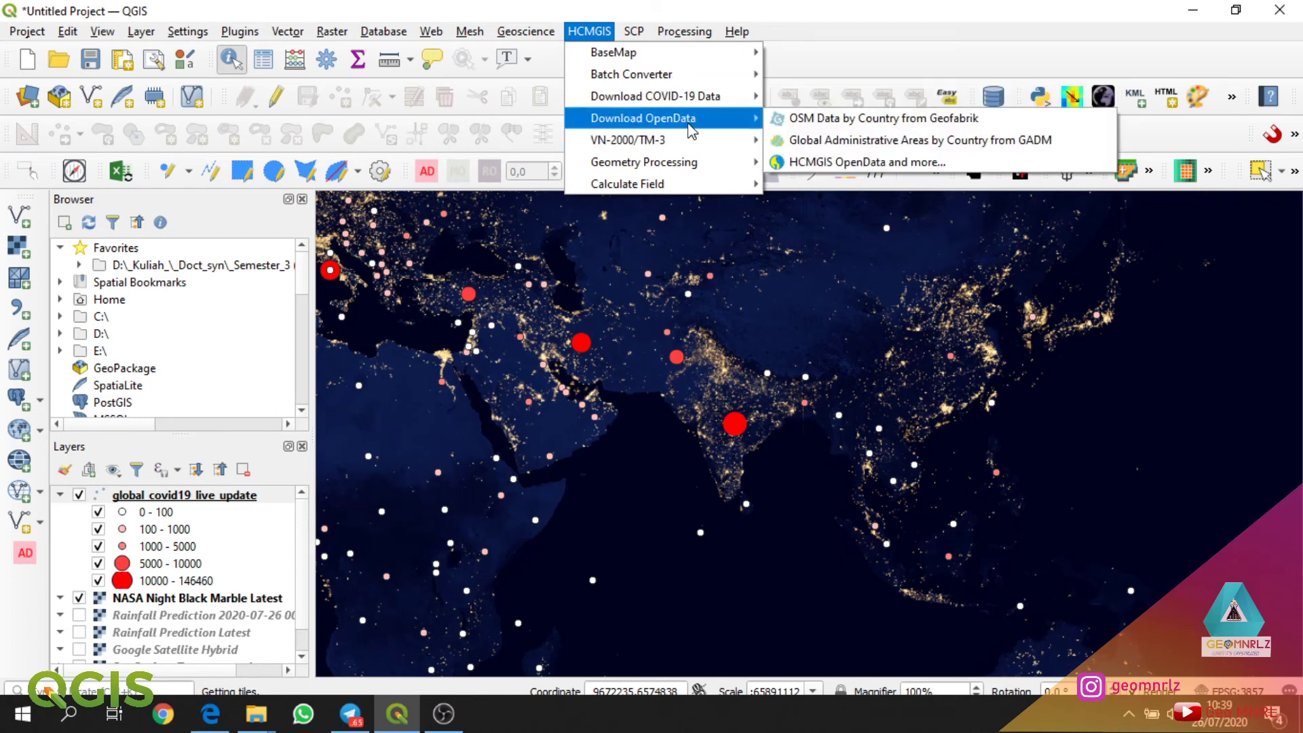
pyautogui.moveTo(688, 176)
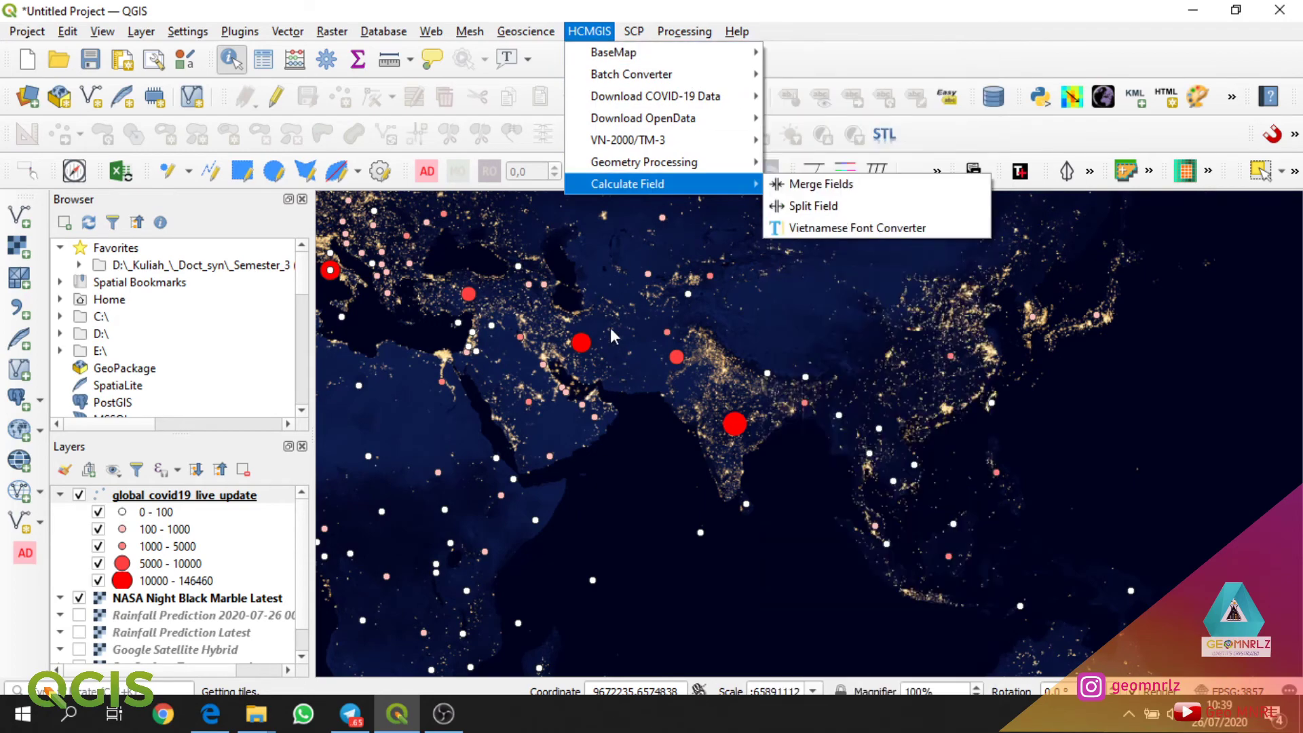
pyautogui.click(609, 316)
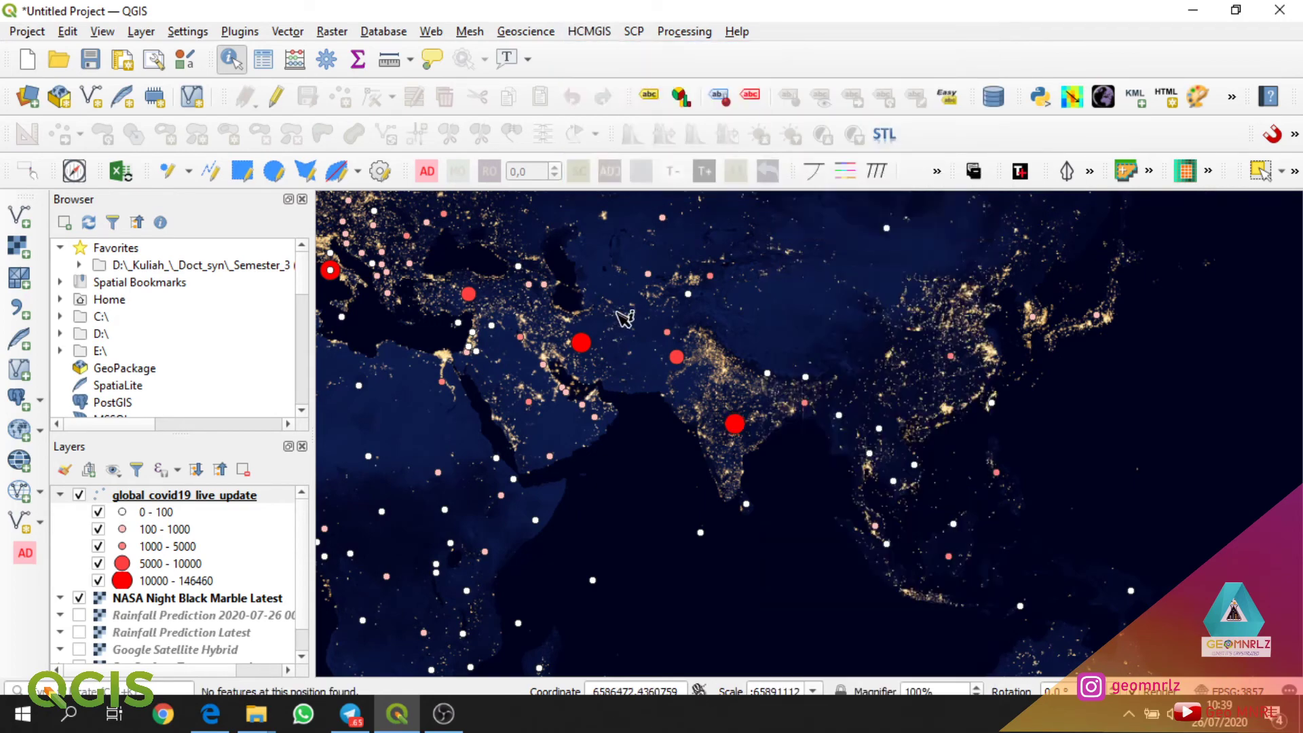
# Add the Latest version of the Fire Location map from Tile+ to the project.
pyautogui.click(1019, 172)
pyautogui.click(606, 250)
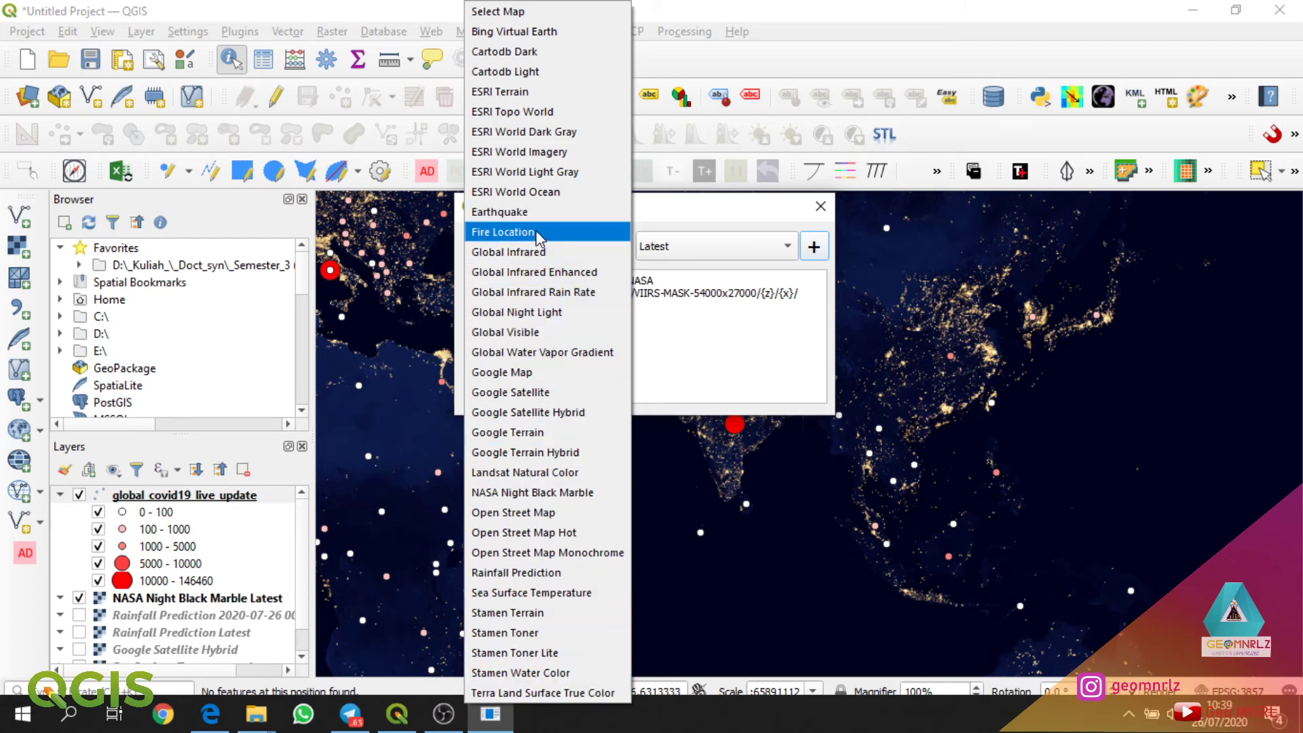
pyautogui.click(518, 232)
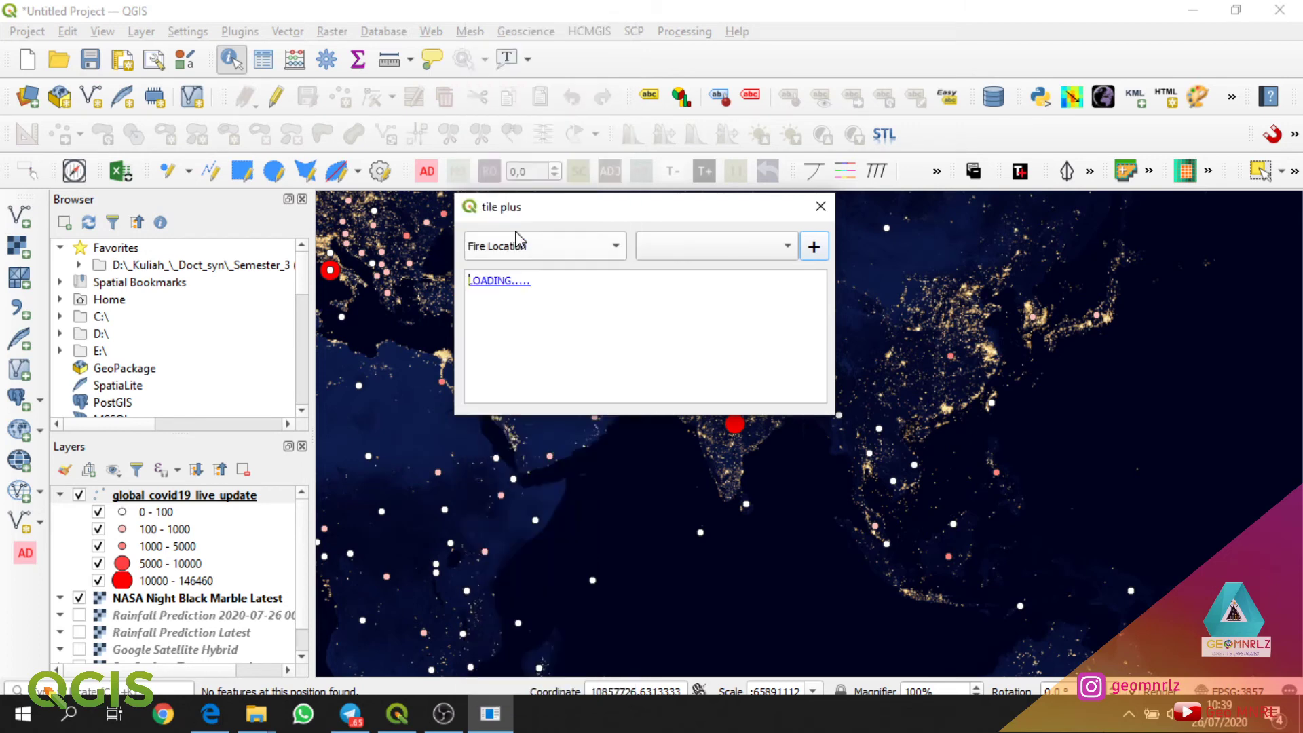
pyautogui.click(699, 251)
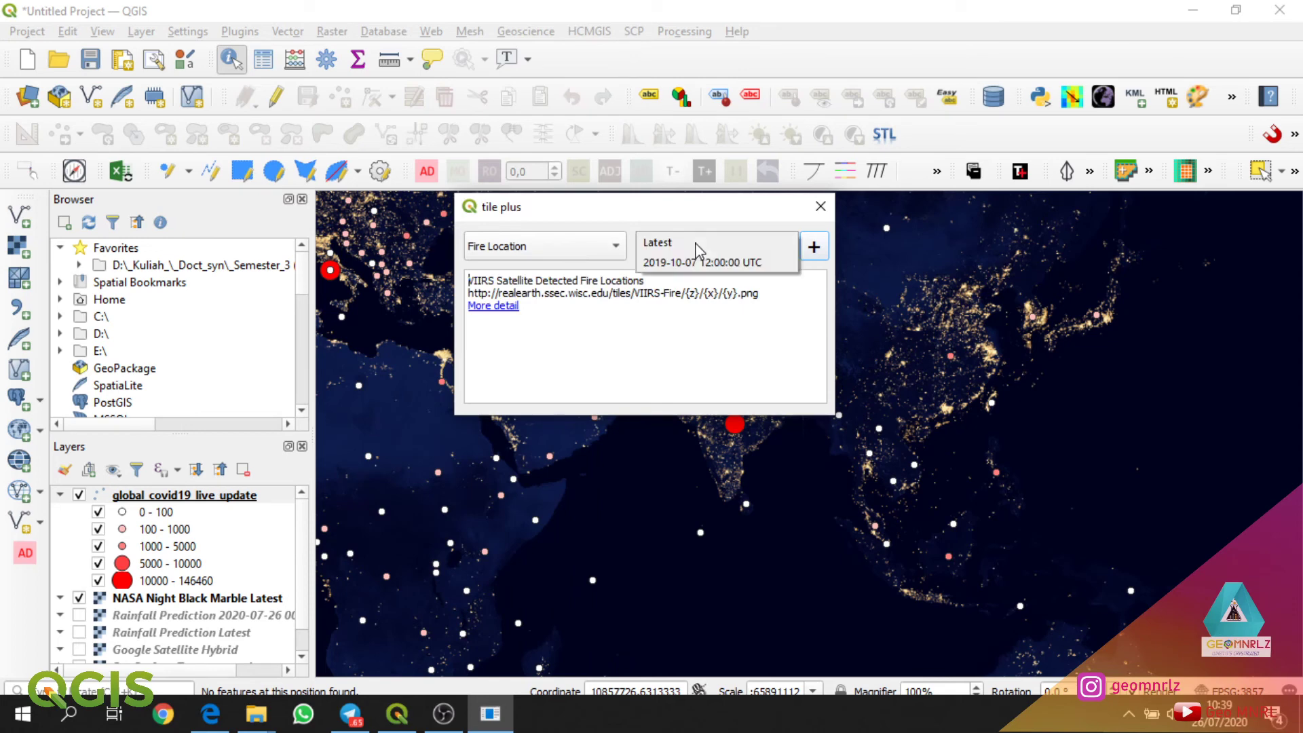
pyautogui.click(699, 246)
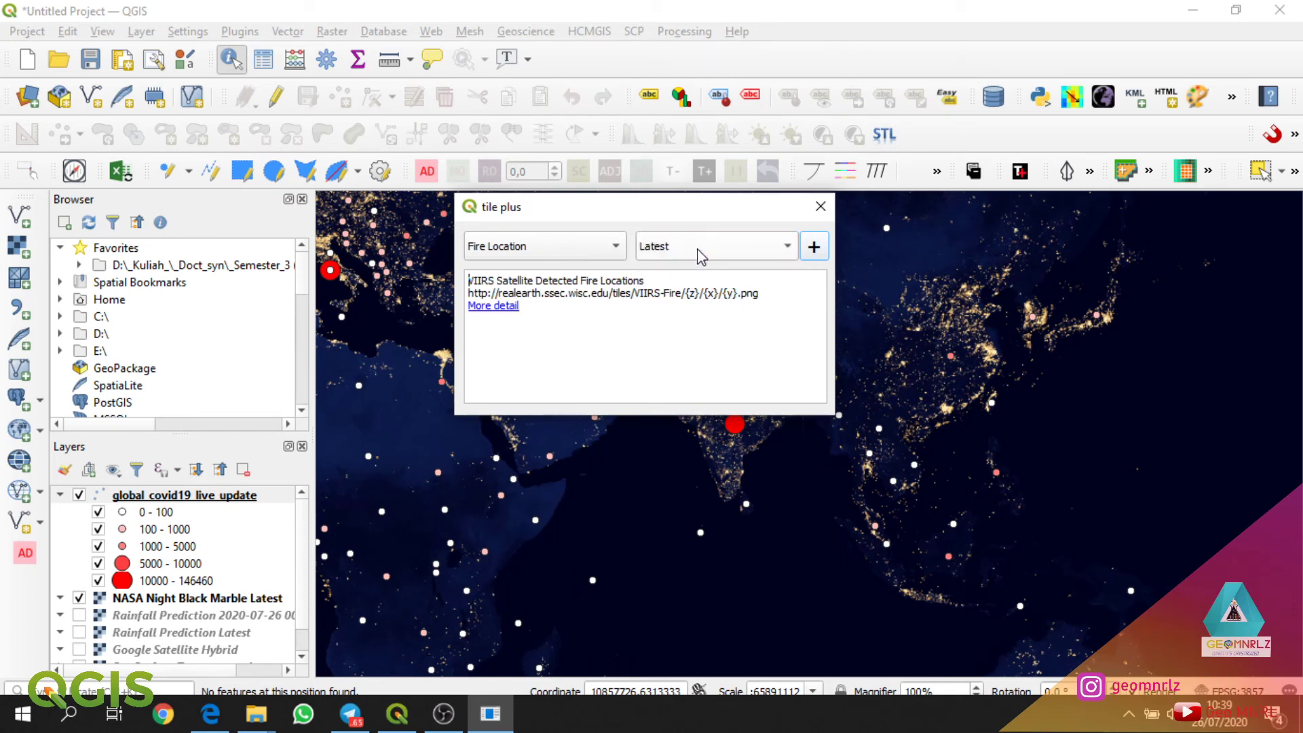
pyautogui.click(814, 249)
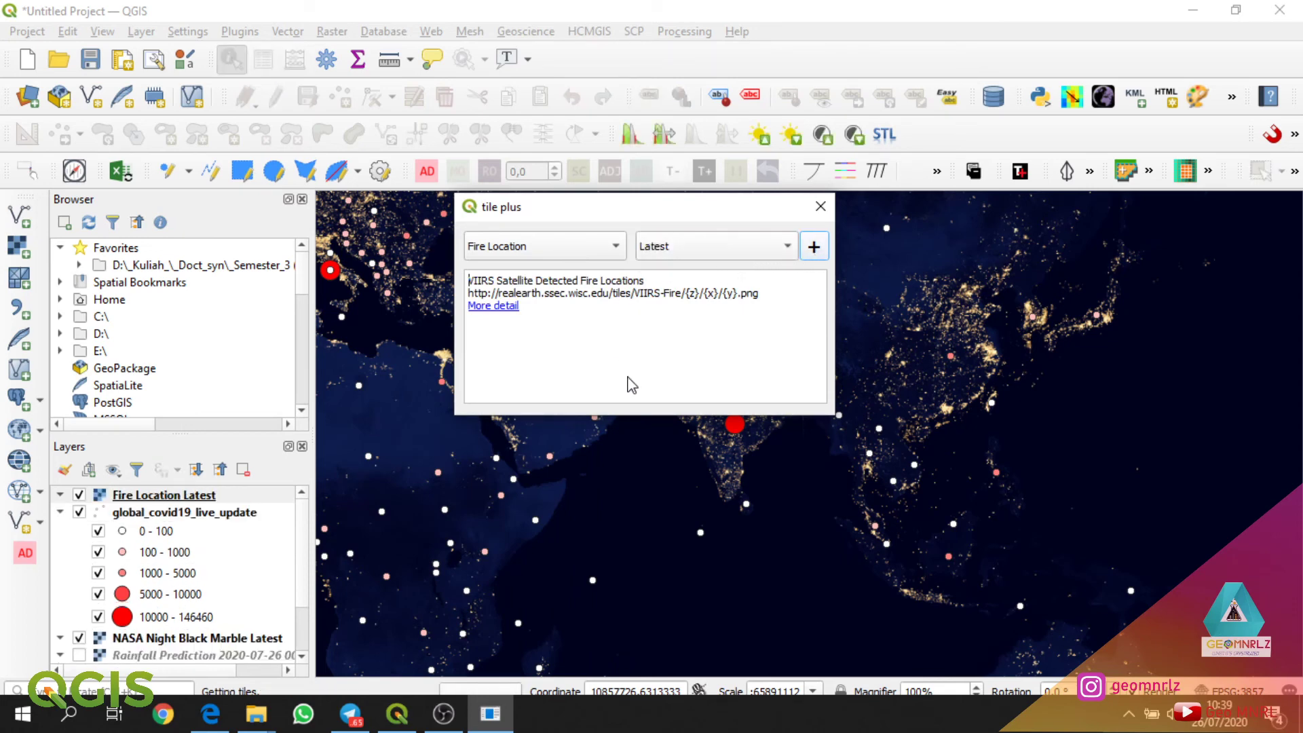
pyautogui.click(821, 206)
# Hide the global_covid19_live_update and NASA Night Black Marble Latest layers, and show ESRI Terrain beneath the Indonesian fire locations.
pyautogui.moveTo(823, 465); pyautogui.dragTo(798, 367)
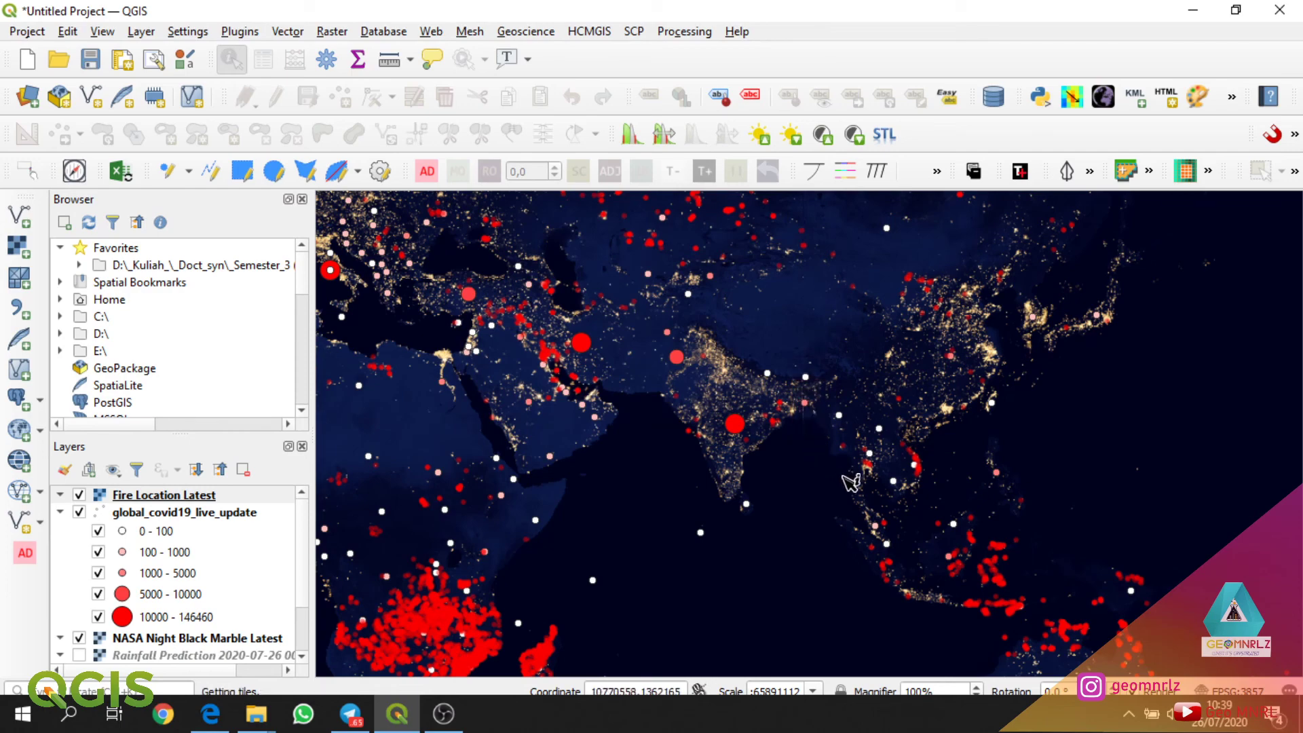
pyautogui.scroll(1, 851, 482)
pyautogui.moveTo(903, 452); pyautogui.dragTo(686, 298)
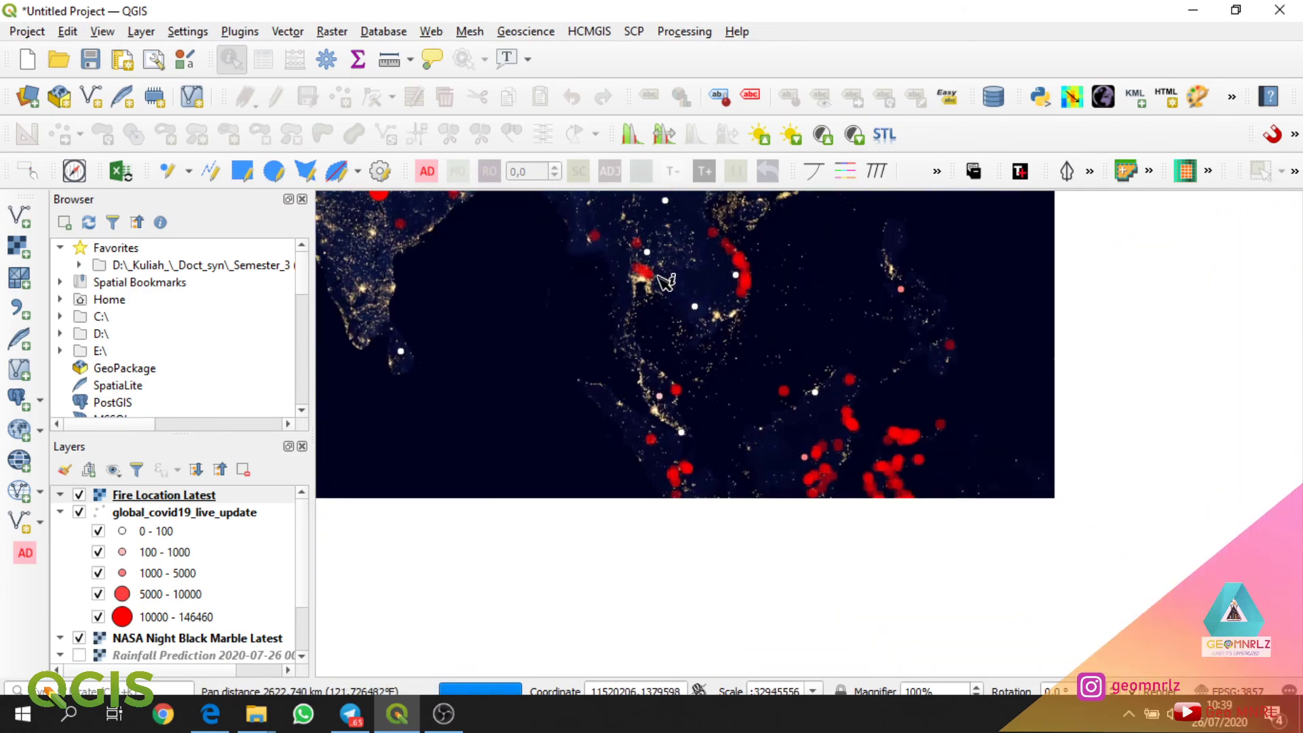
pyautogui.scroll(1, 869, 462)
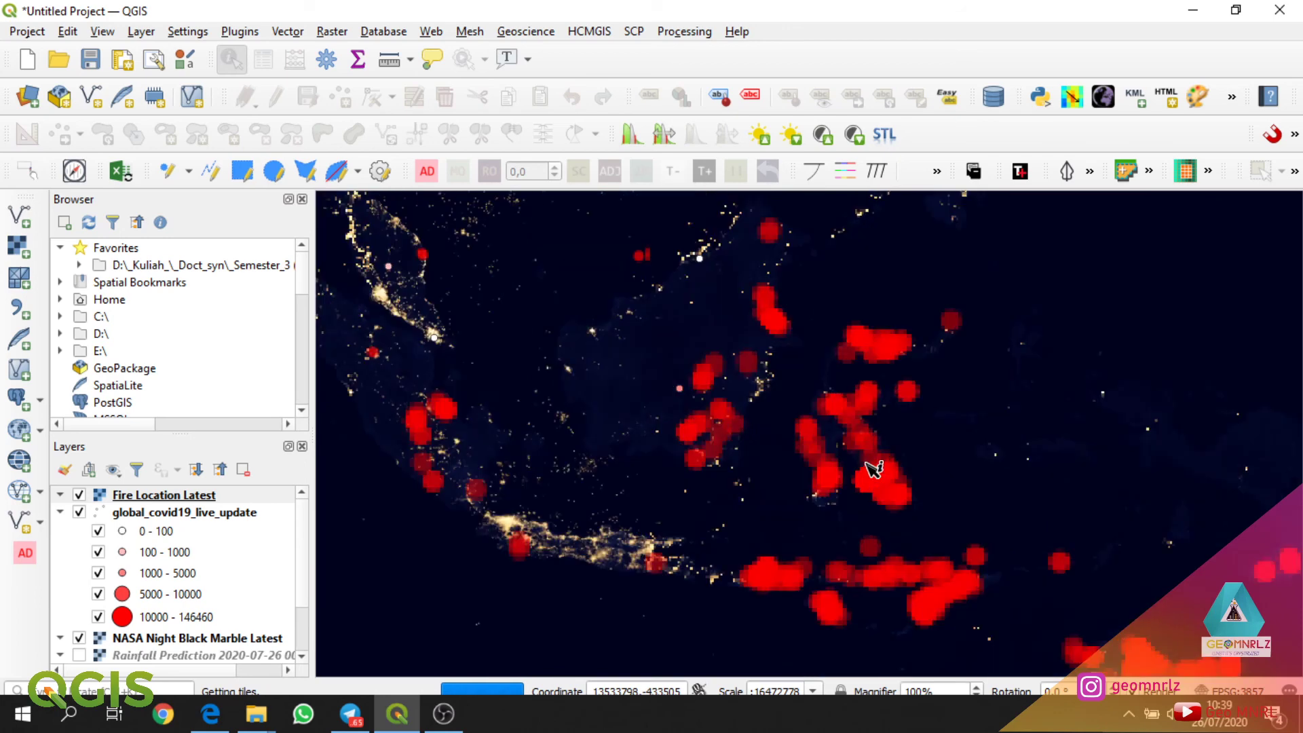
pyautogui.click(79, 513)
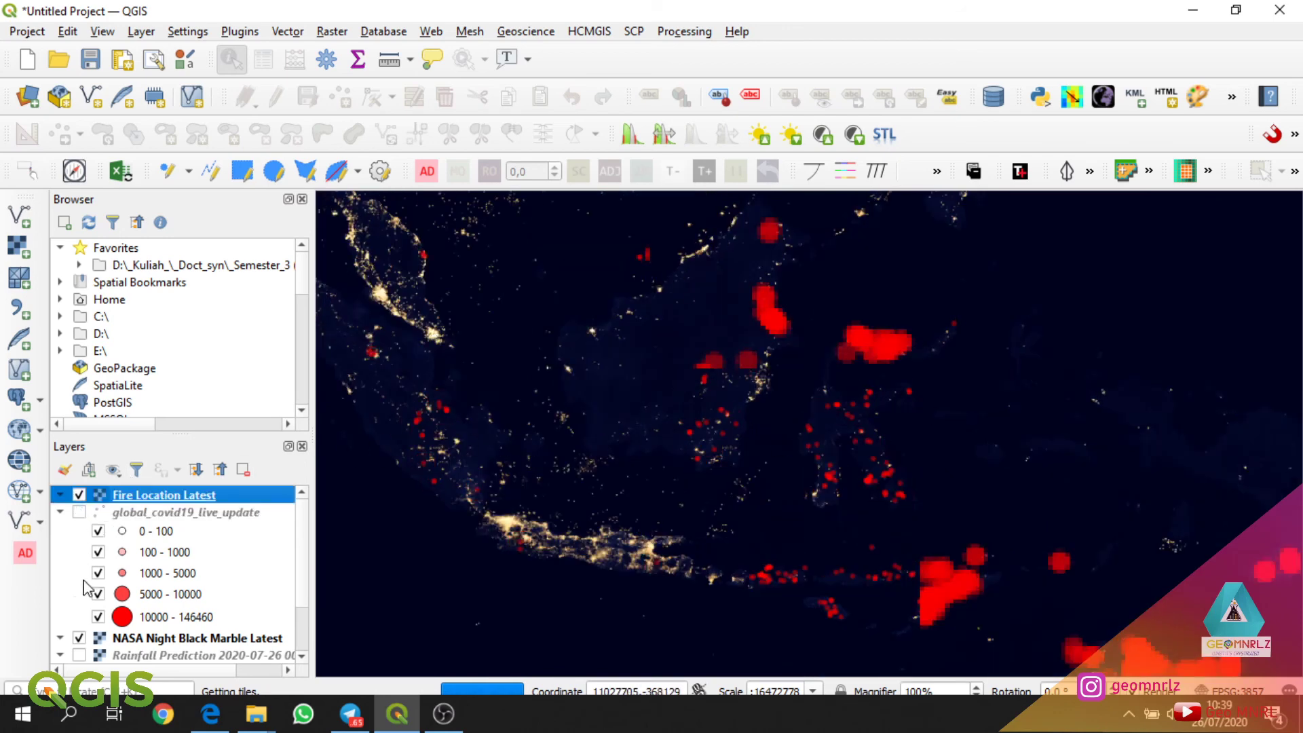
pyautogui.scroll(-1, 85, 598)
pyautogui.click(79, 603)
pyautogui.scroll(-1, 82, 609)
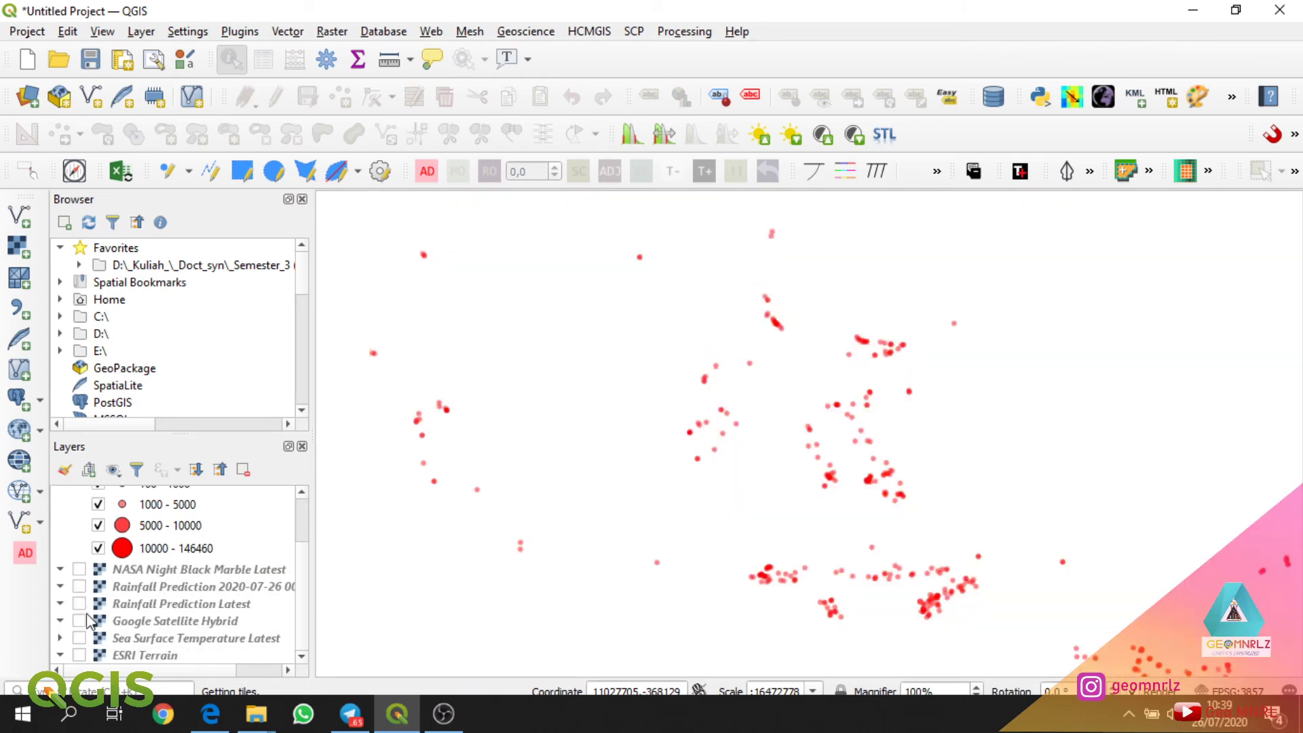
pyautogui.click(79, 655)
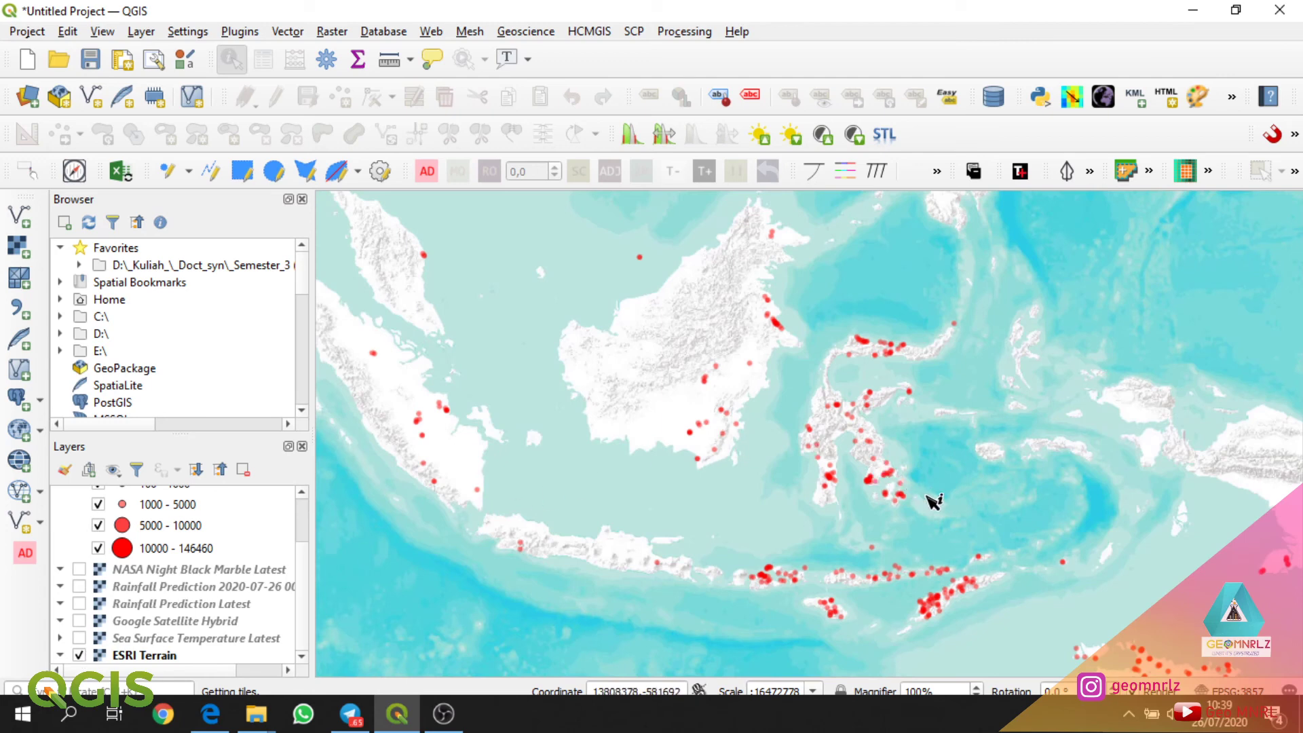
# Inspect the fire locations around Indonesia, and collapse the class legend of the global_covid19_live_update layer.
pyautogui.scroll(-1, 935, 501)
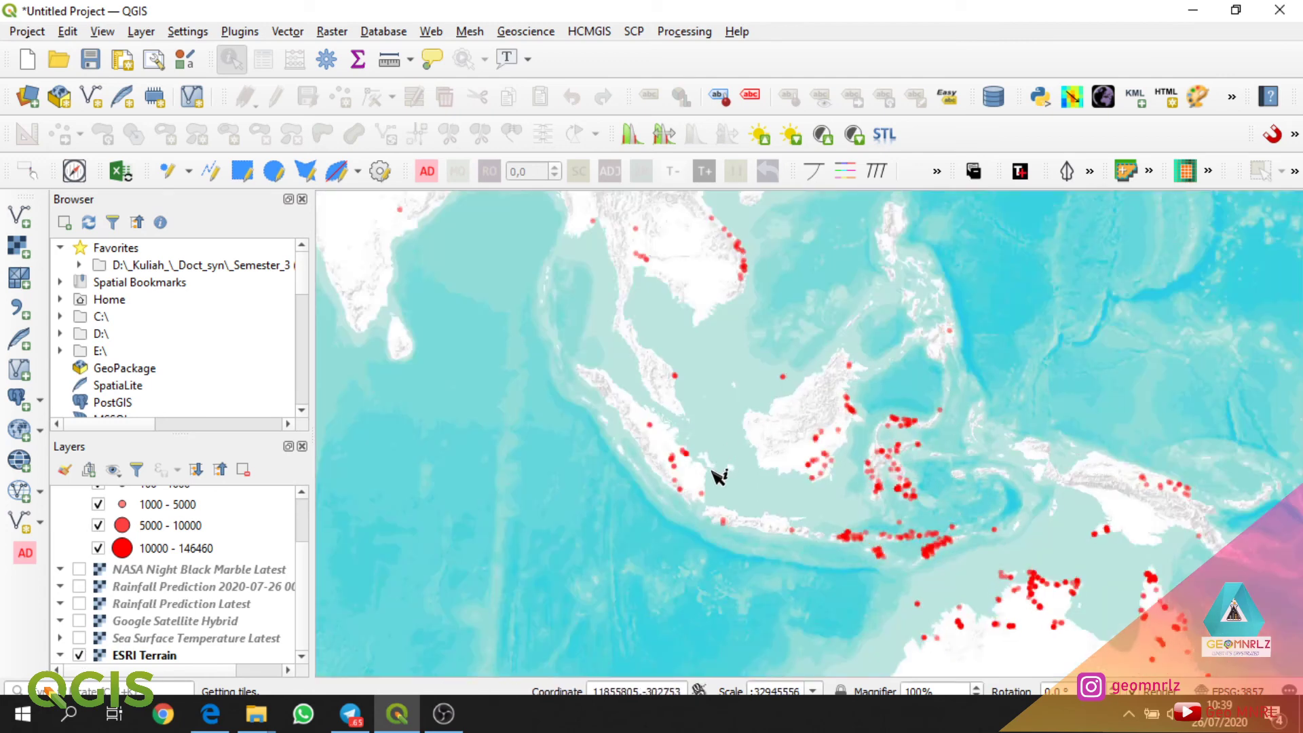
pyautogui.scroll(1, 839, 482)
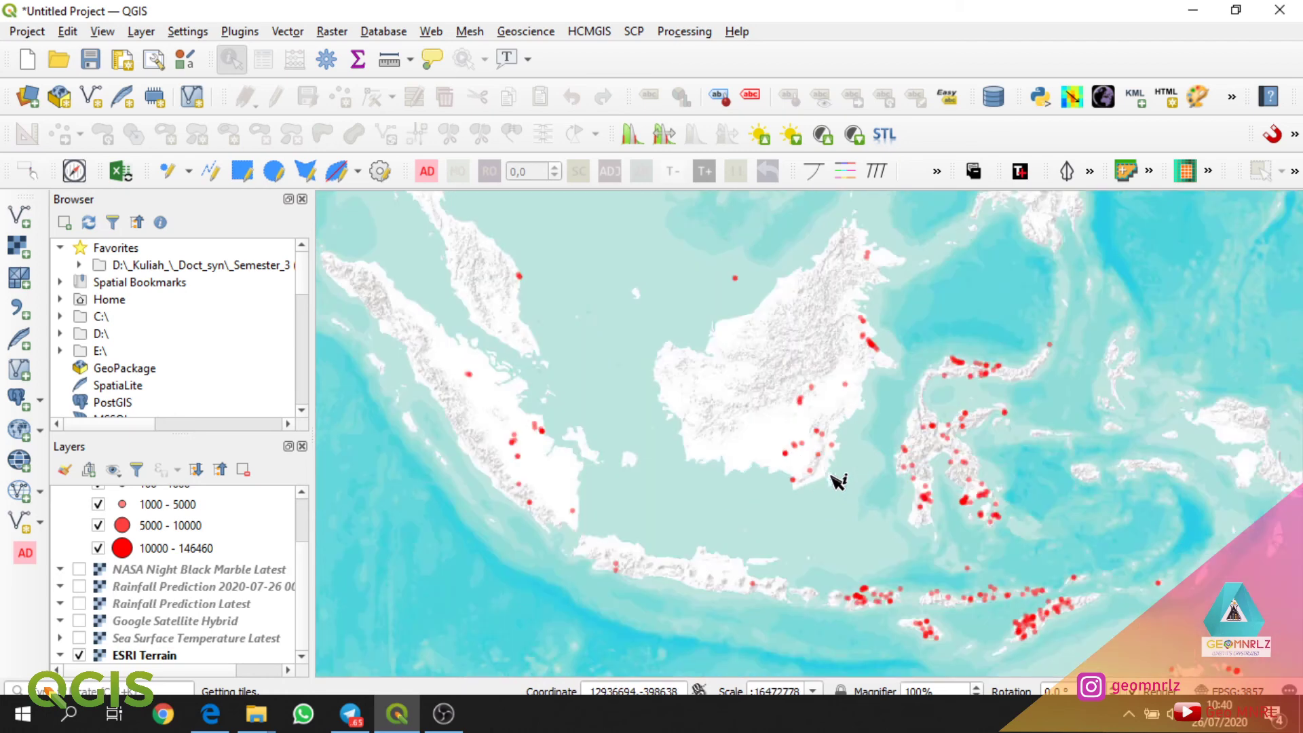
pyautogui.scroll(1, 306, 528)
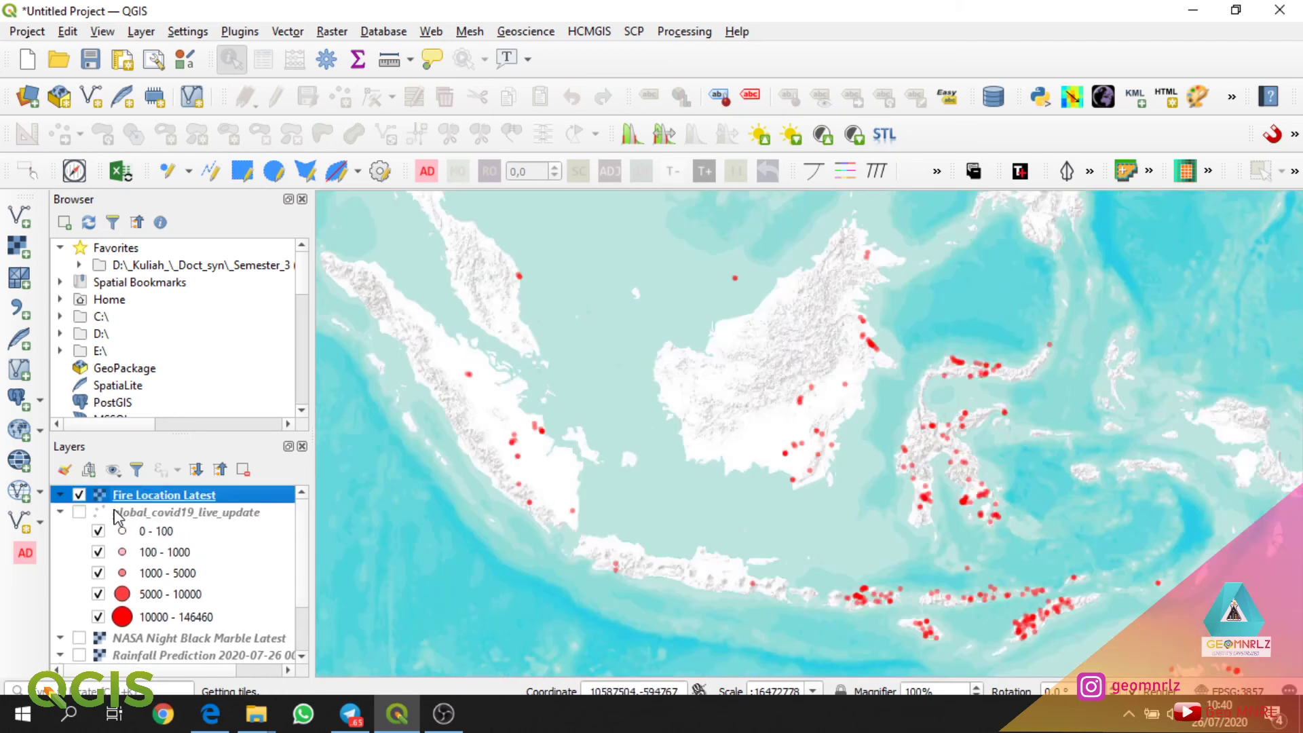
pyautogui.click(59, 513)
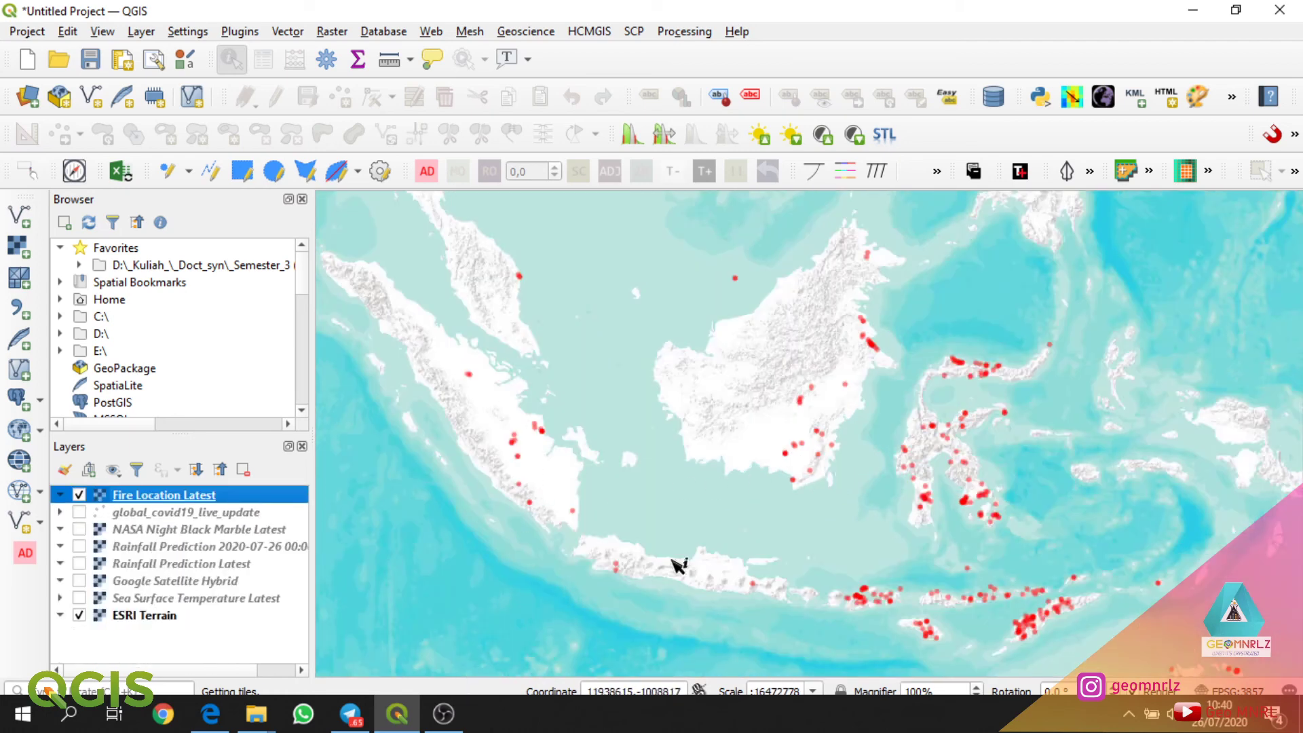
# Look up the web details and source page of the Tile+ Fire Location map, and return to the QGIS map.
pyautogui.click(1021, 171)
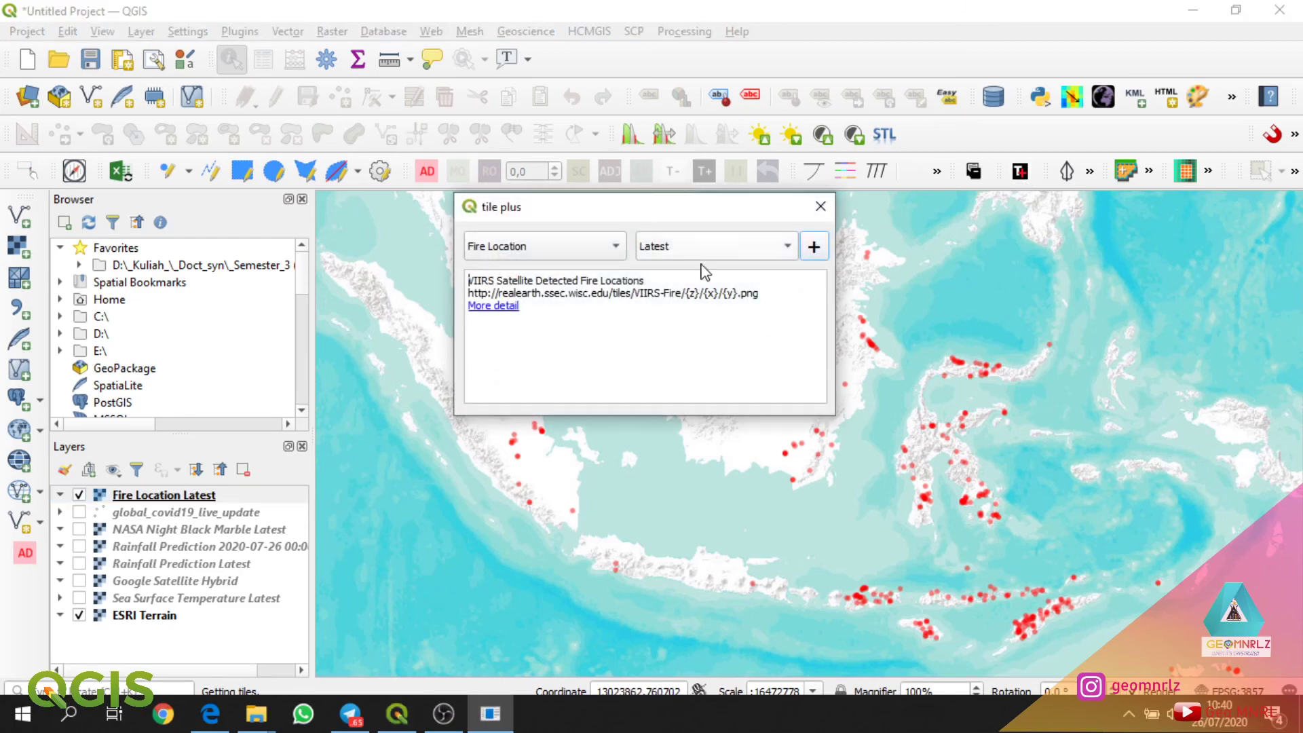
pyautogui.click(502, 309)
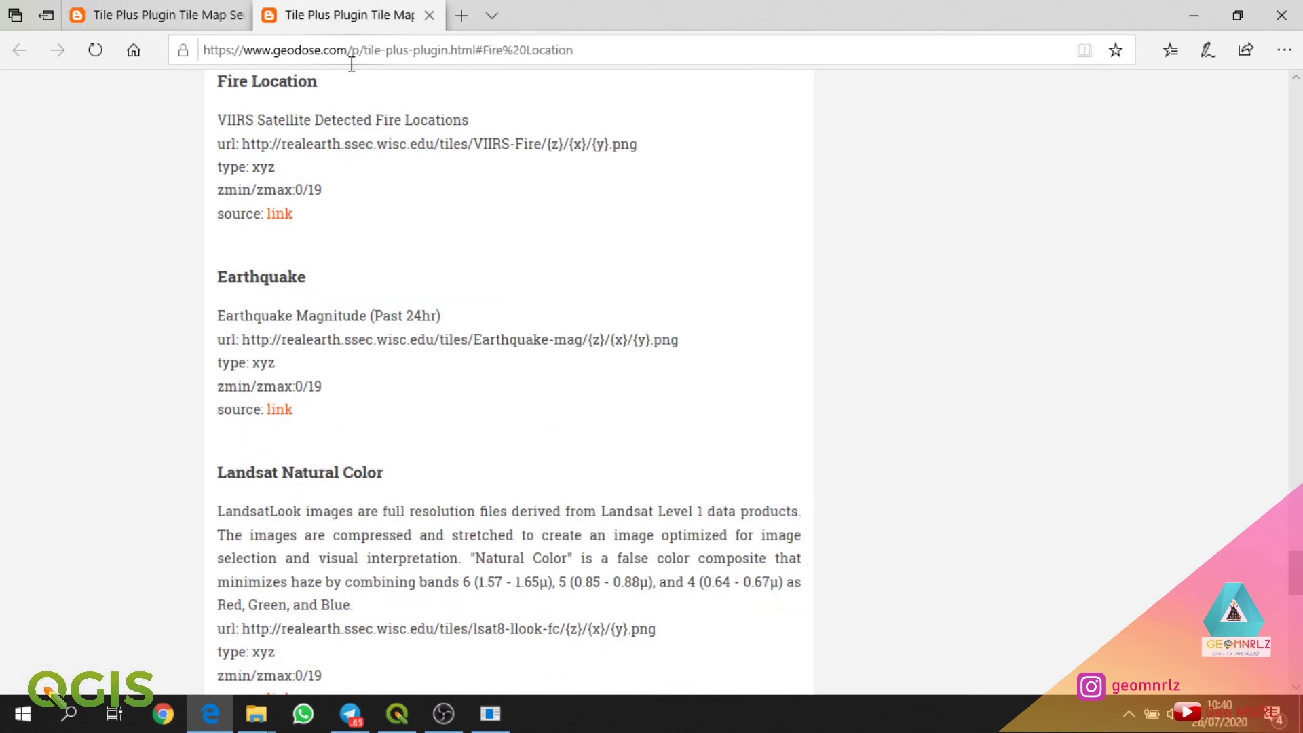
pyautogui.click(278, 216)
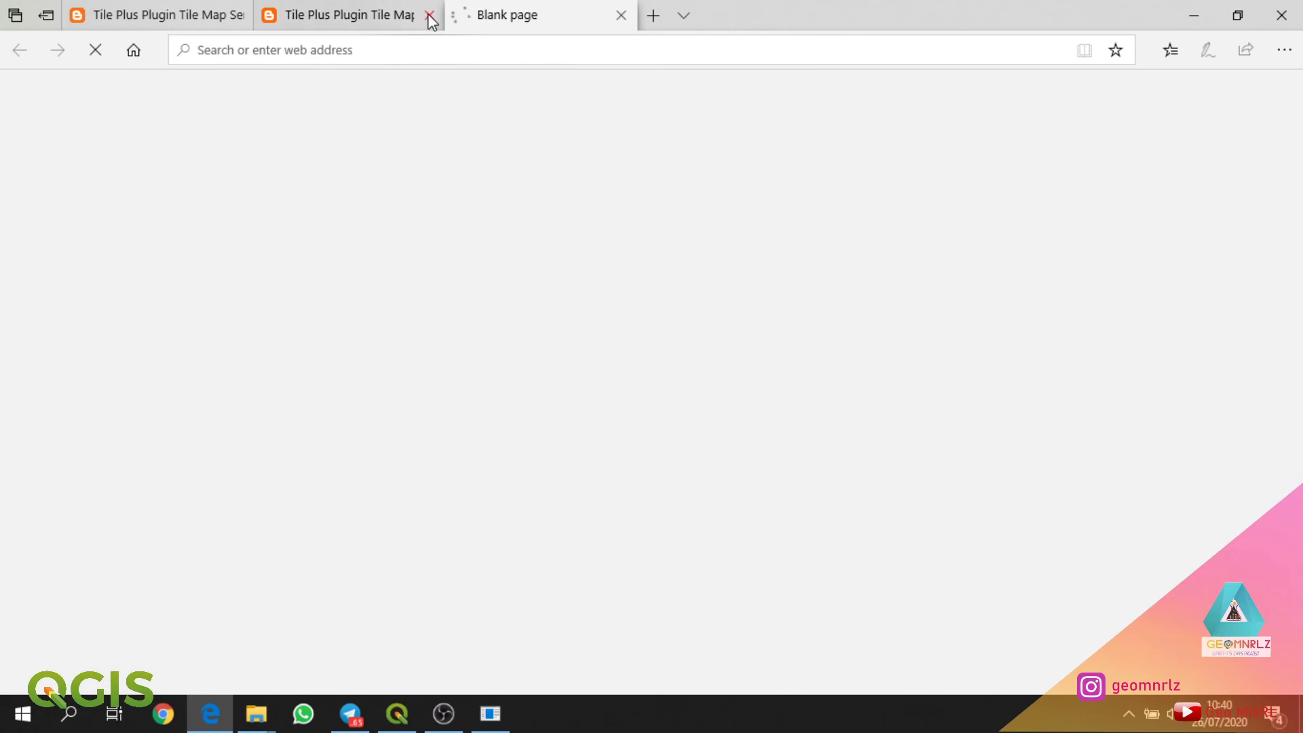
pyautogui.click(236, 17)
pyautogui.click(236, 16)
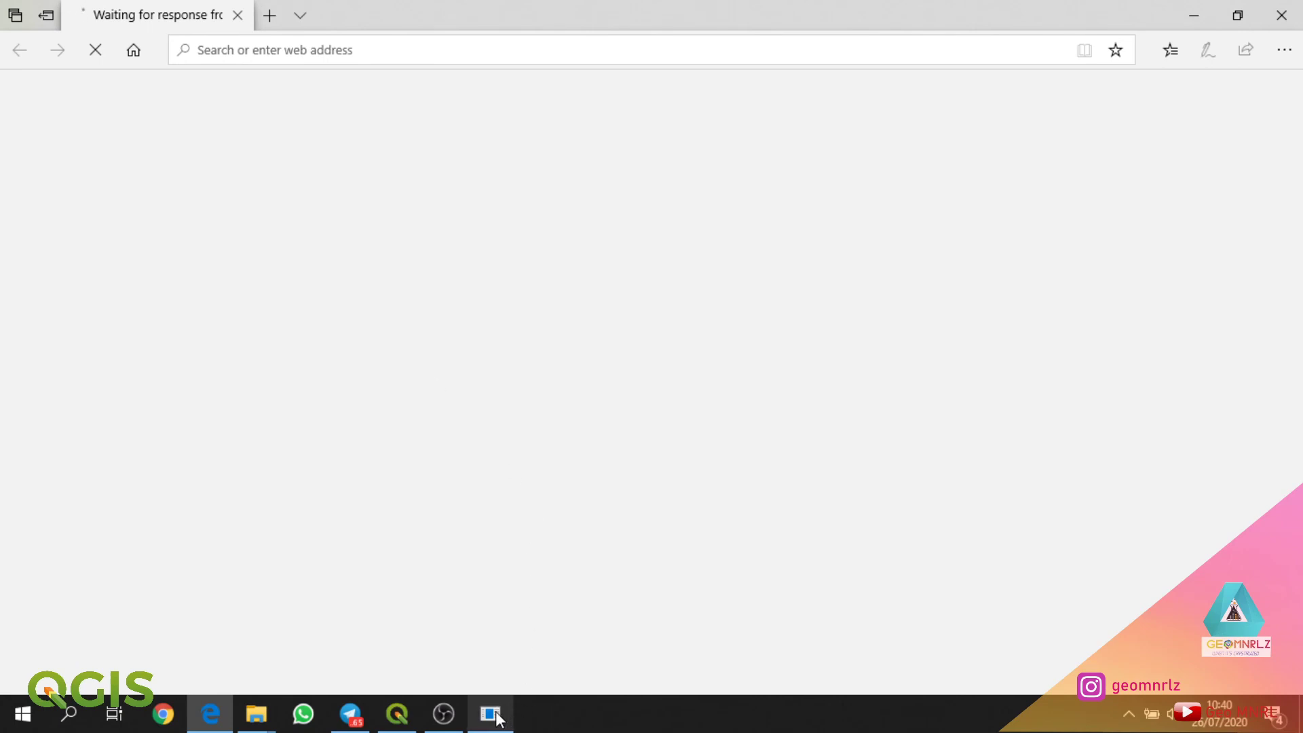
pyautogui.moveTo(478, 723)
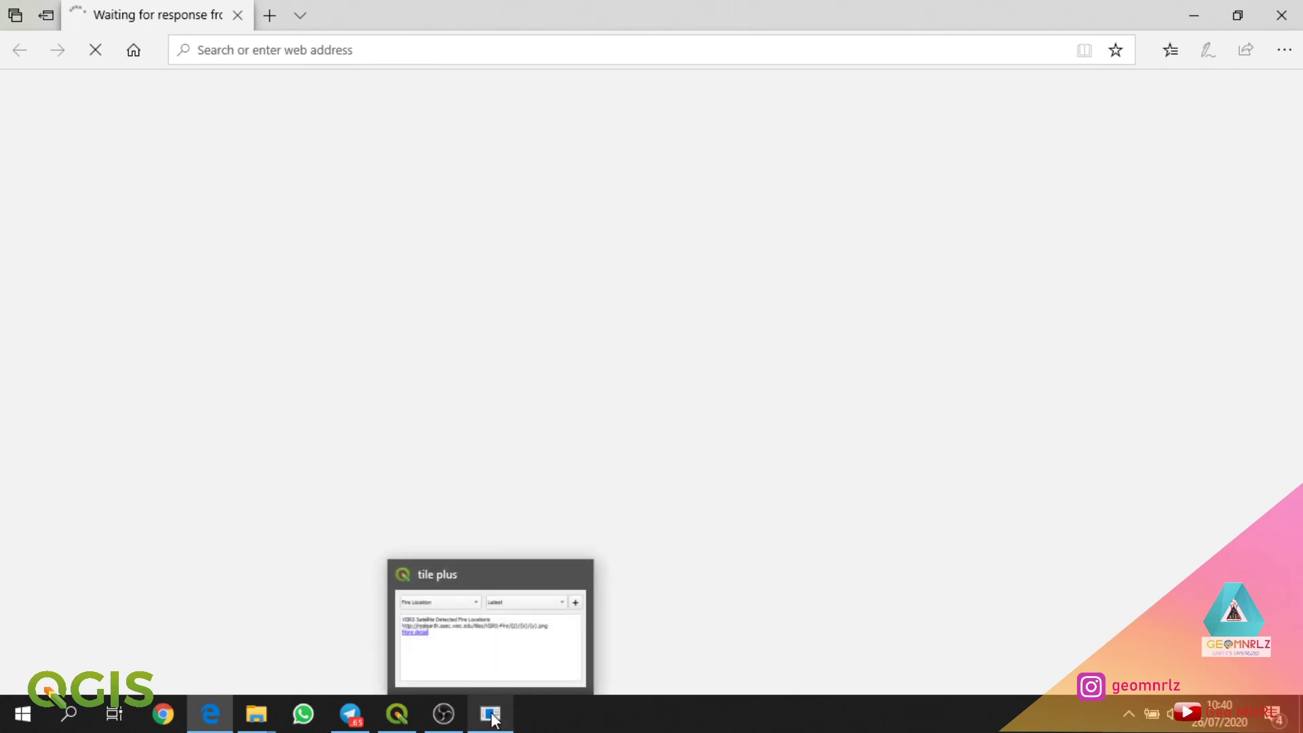
pyautogui.click(492, 720)
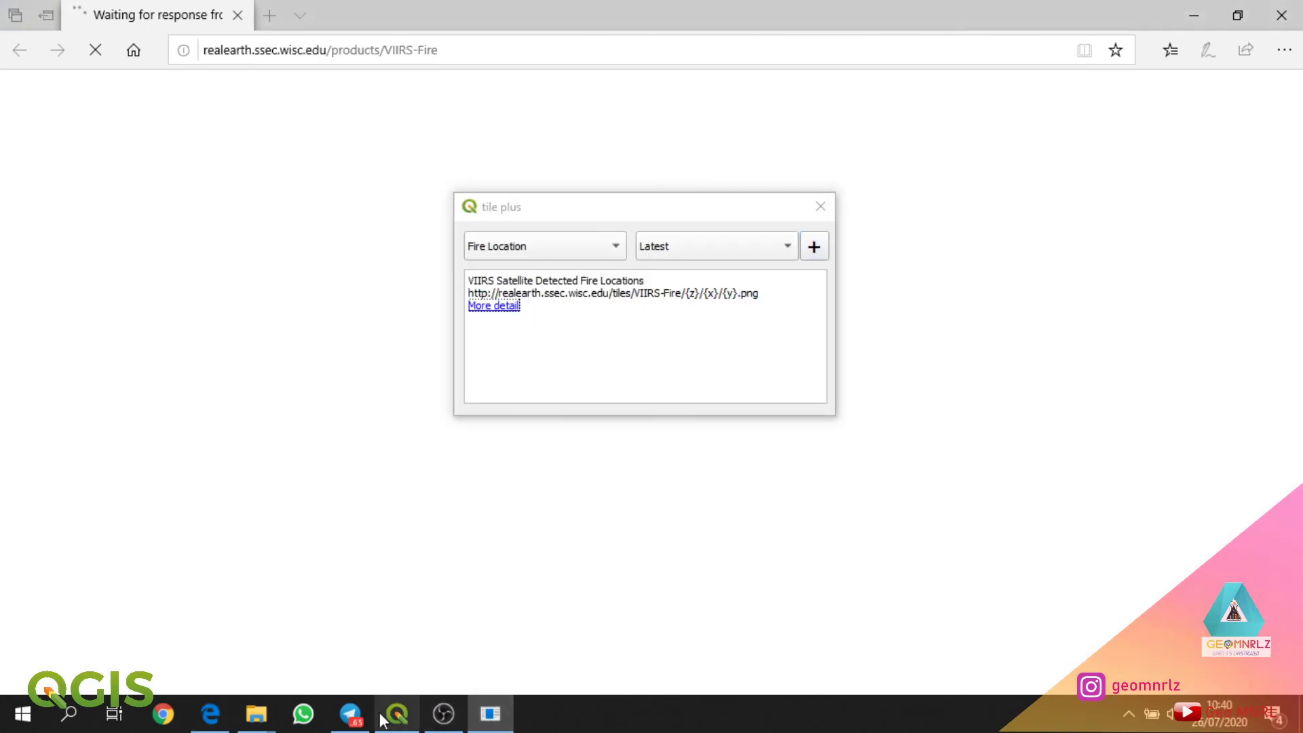
pyautogui.click(393, 718)
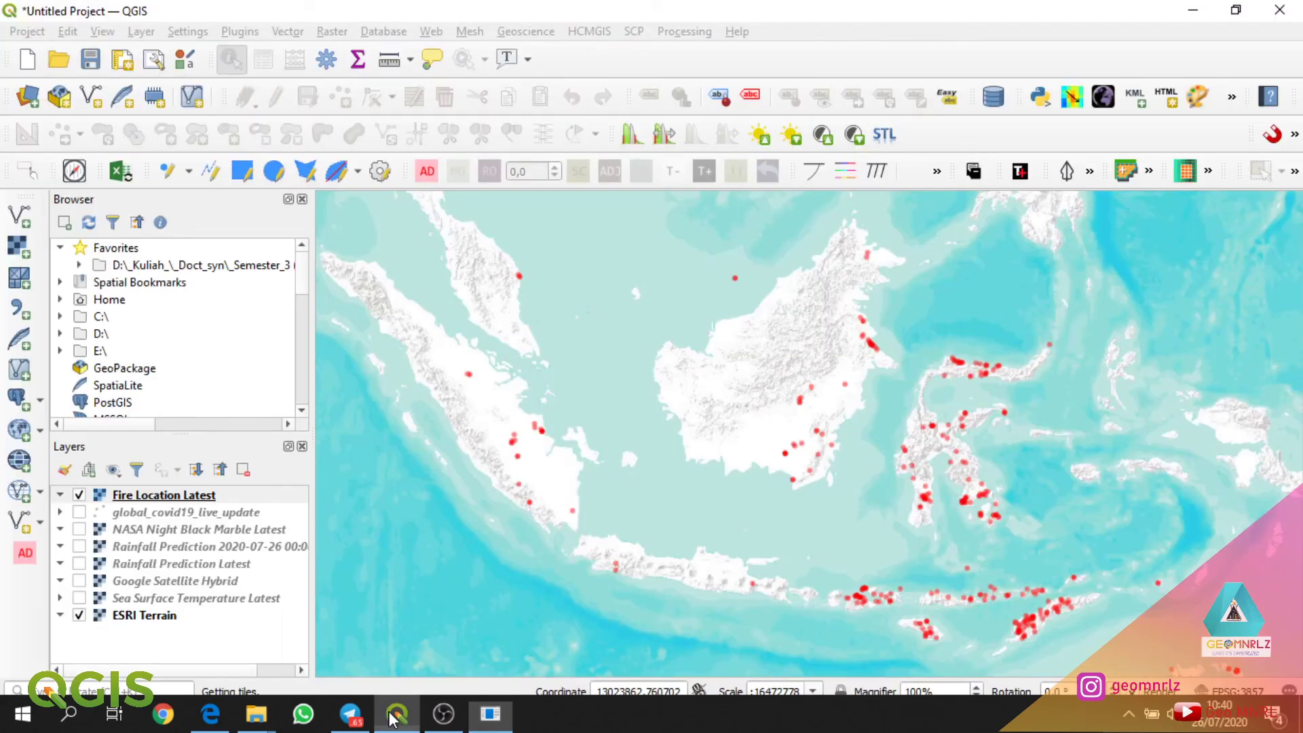
pyautogui.click(761, 589)
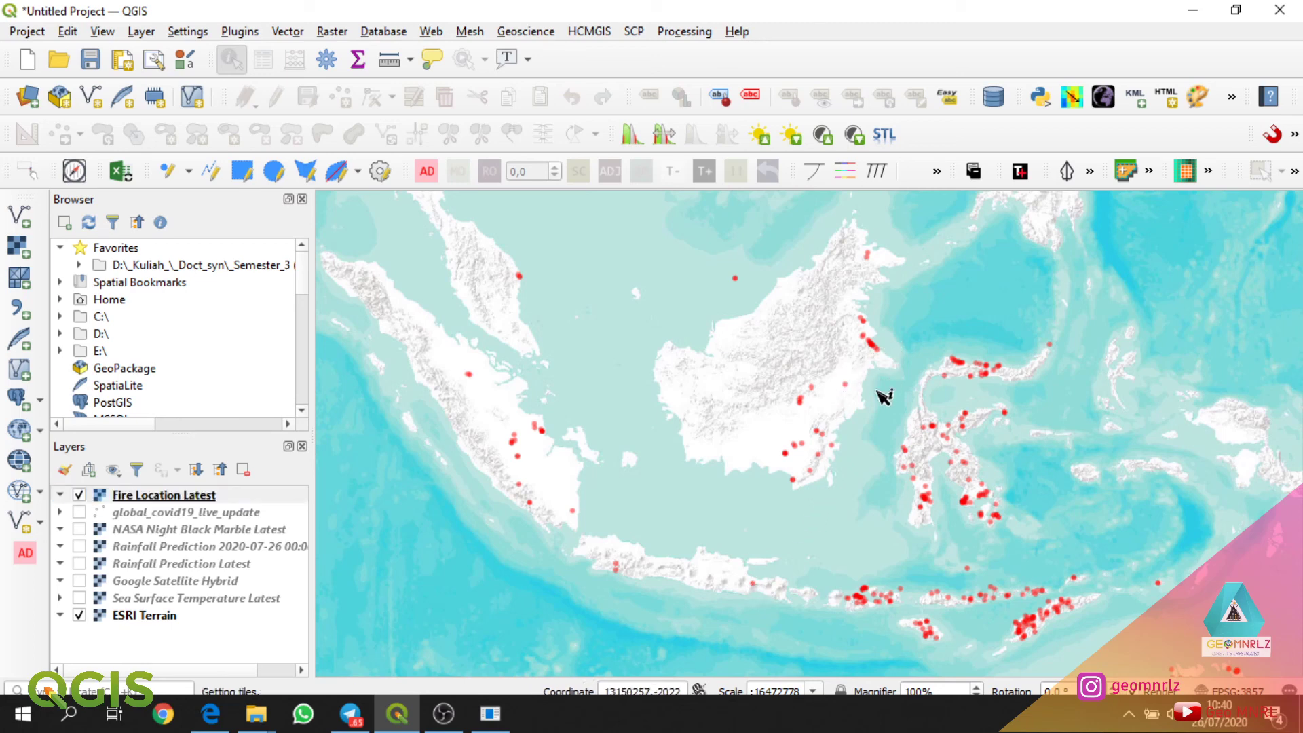
# Examine the fire locations in the Lesser Sunda Islands over the terrain basemap, closely around Sumbawa and Timor.
pyautogui.moveTo(1053, 446); pyautogui.dragTo(840, 366)
pyautogui.scroll(-1, 839, 365)
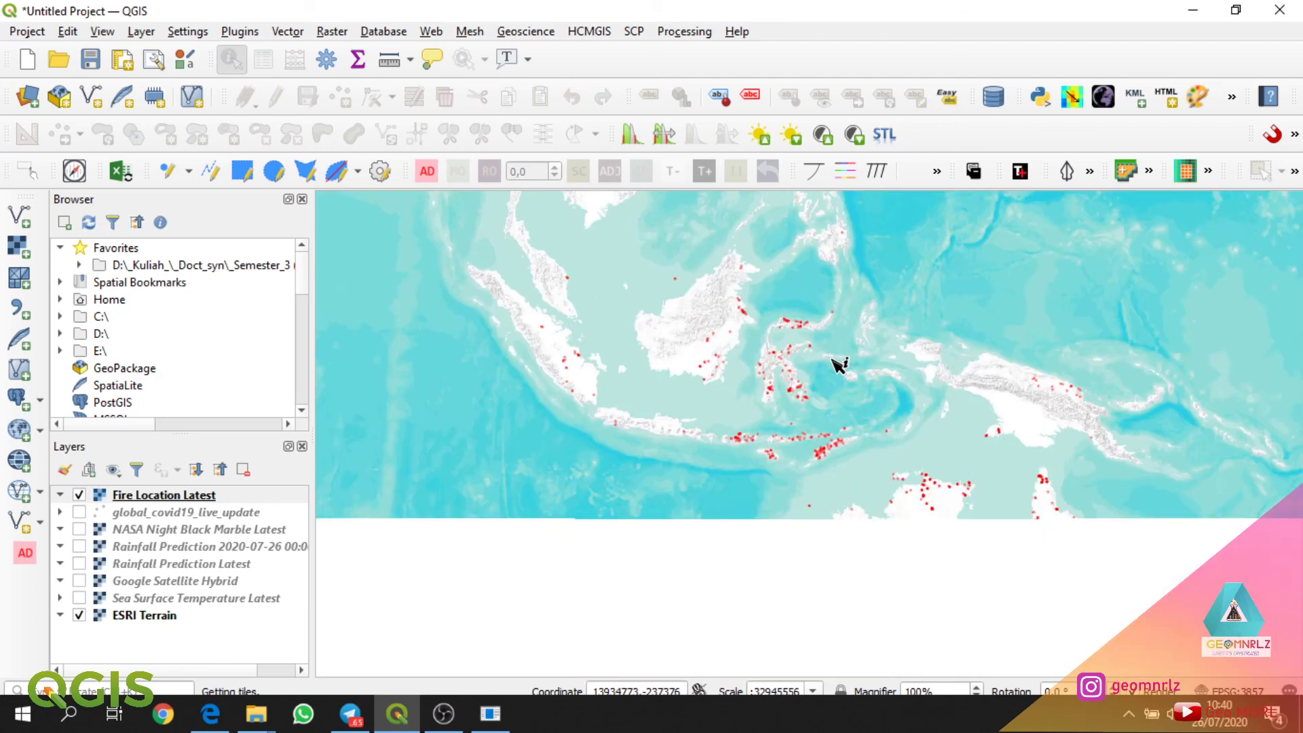
pyautogui.scroll(2, 822, 458)
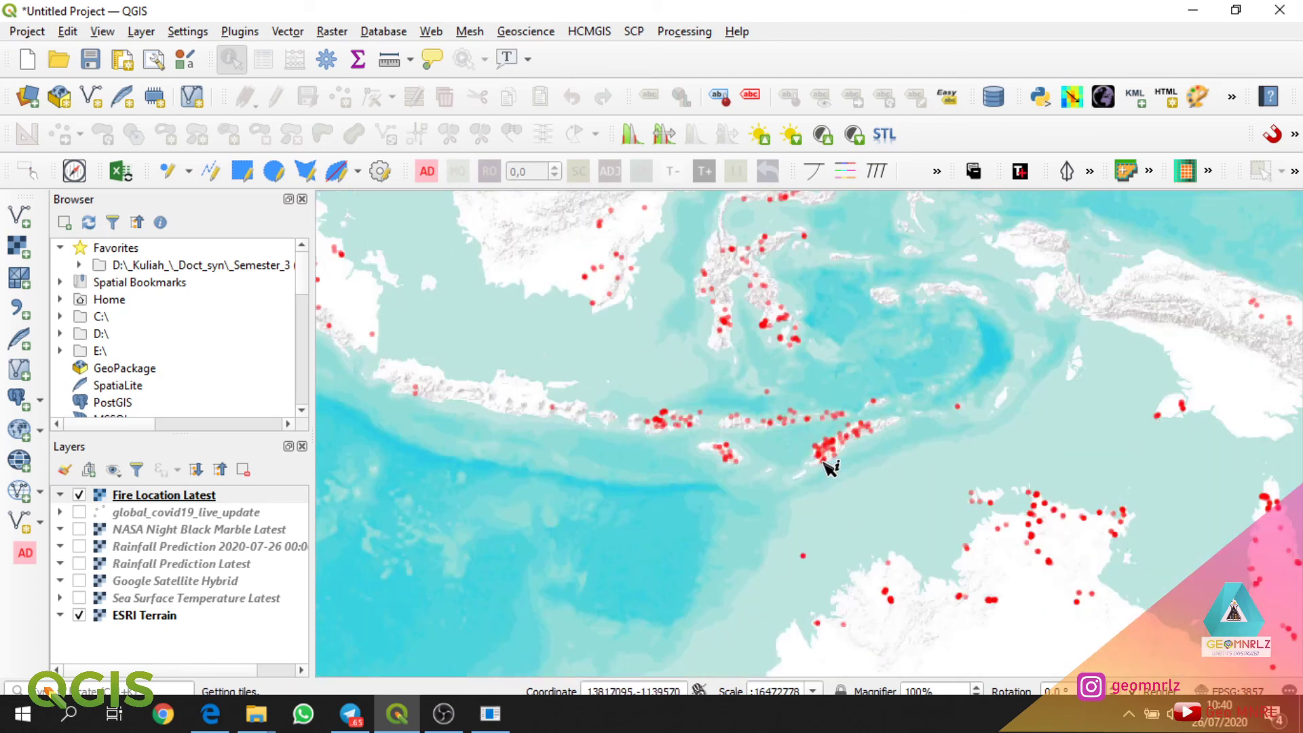
pyautogui.moveTo(697, 458); pyautogui.dragTo(772, 544)
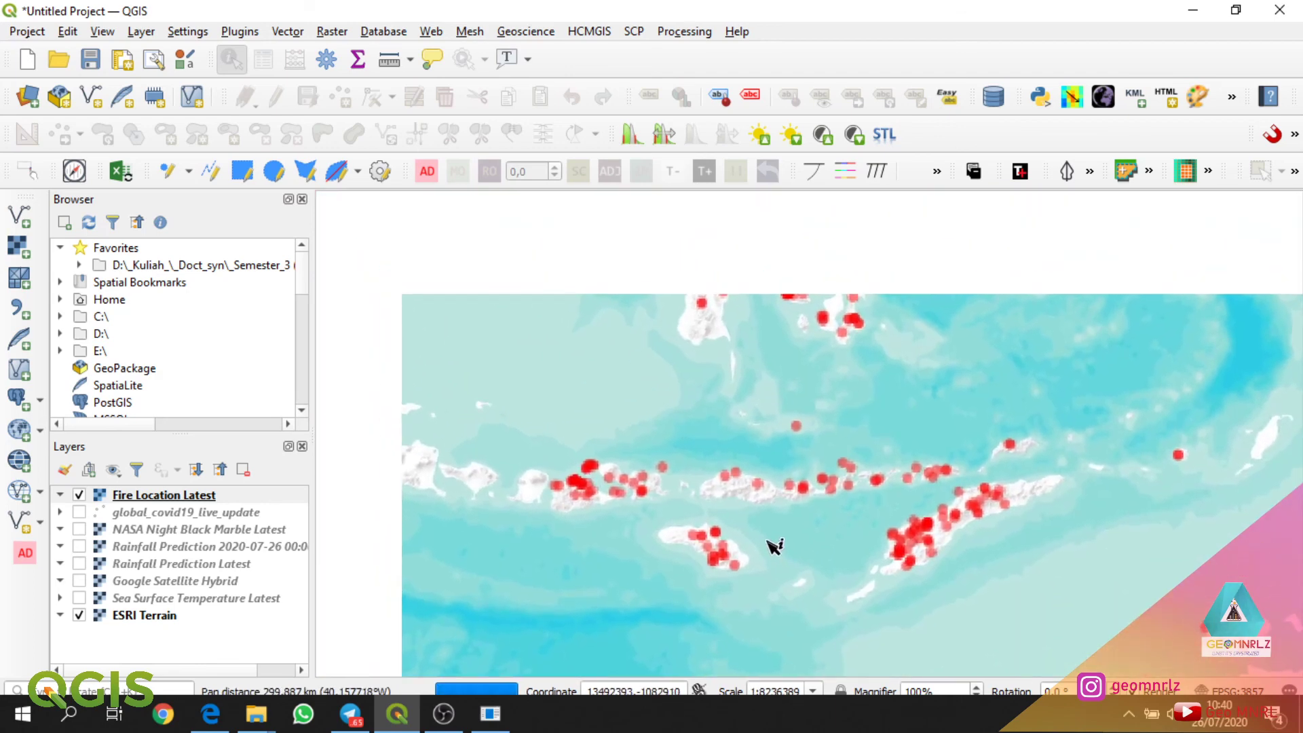
pyautogui.scroll(1, 638, 502)
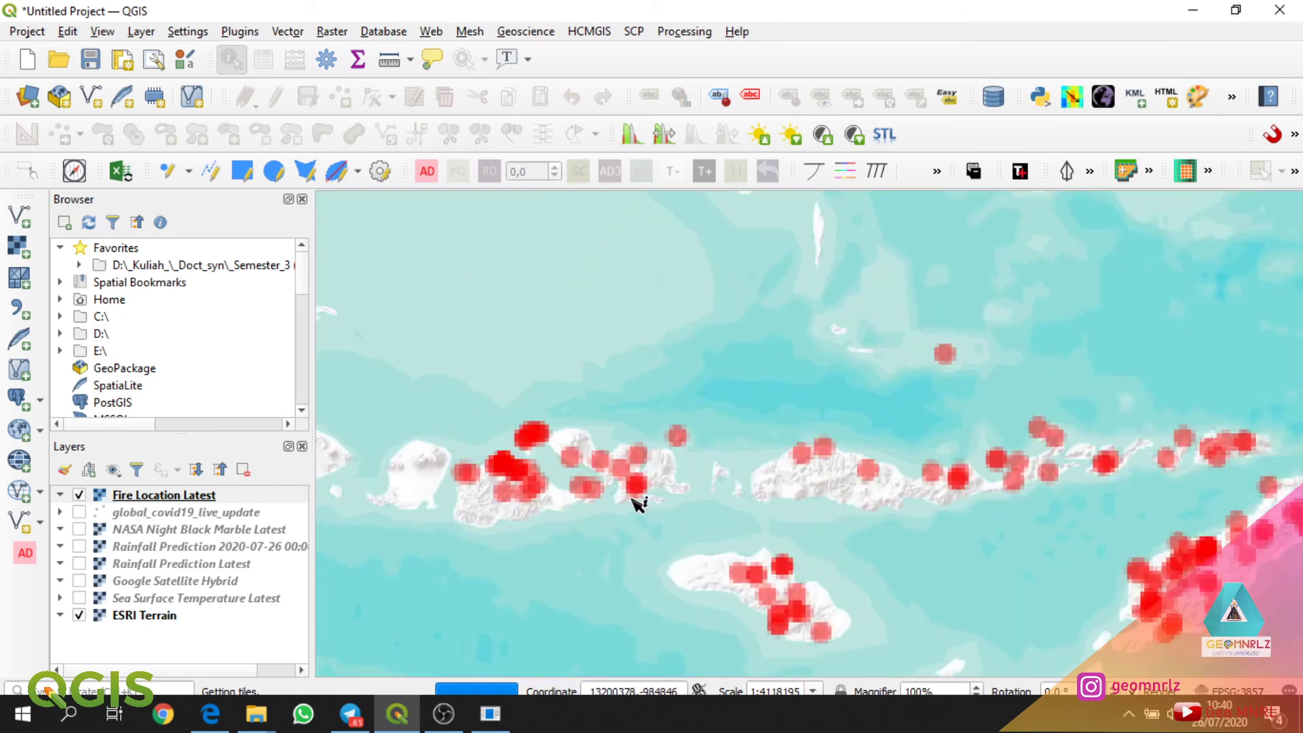
pyautogui.scroll(1, 638, 503)
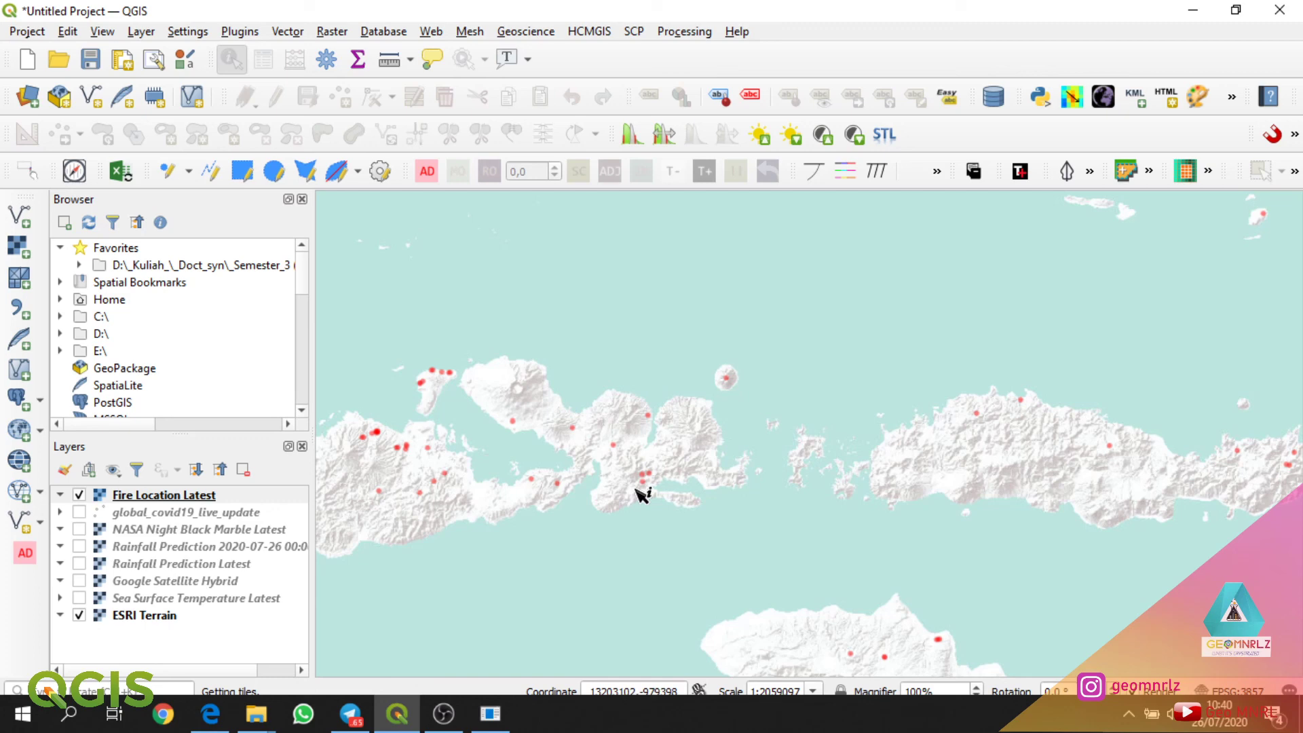
pyautogui.scroll(-2, 642, 495)
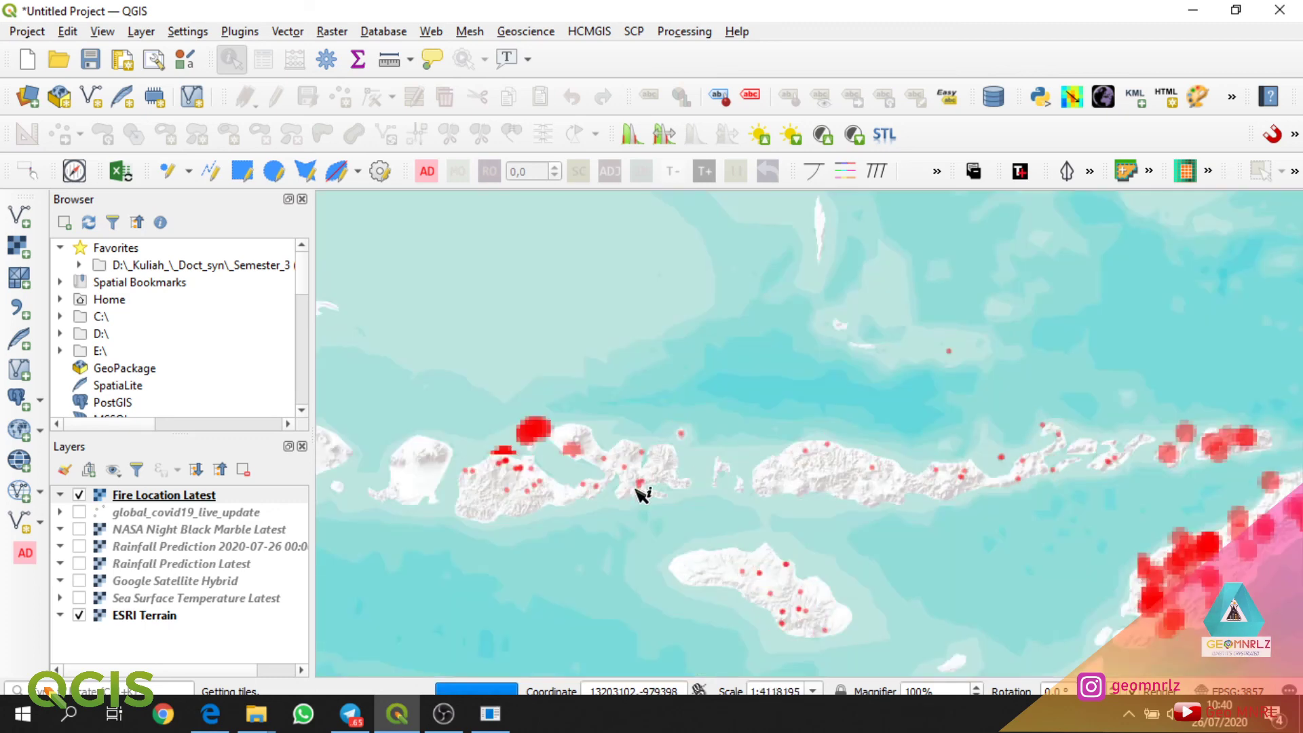
pyautogui.scroll(-1, 700, 441)
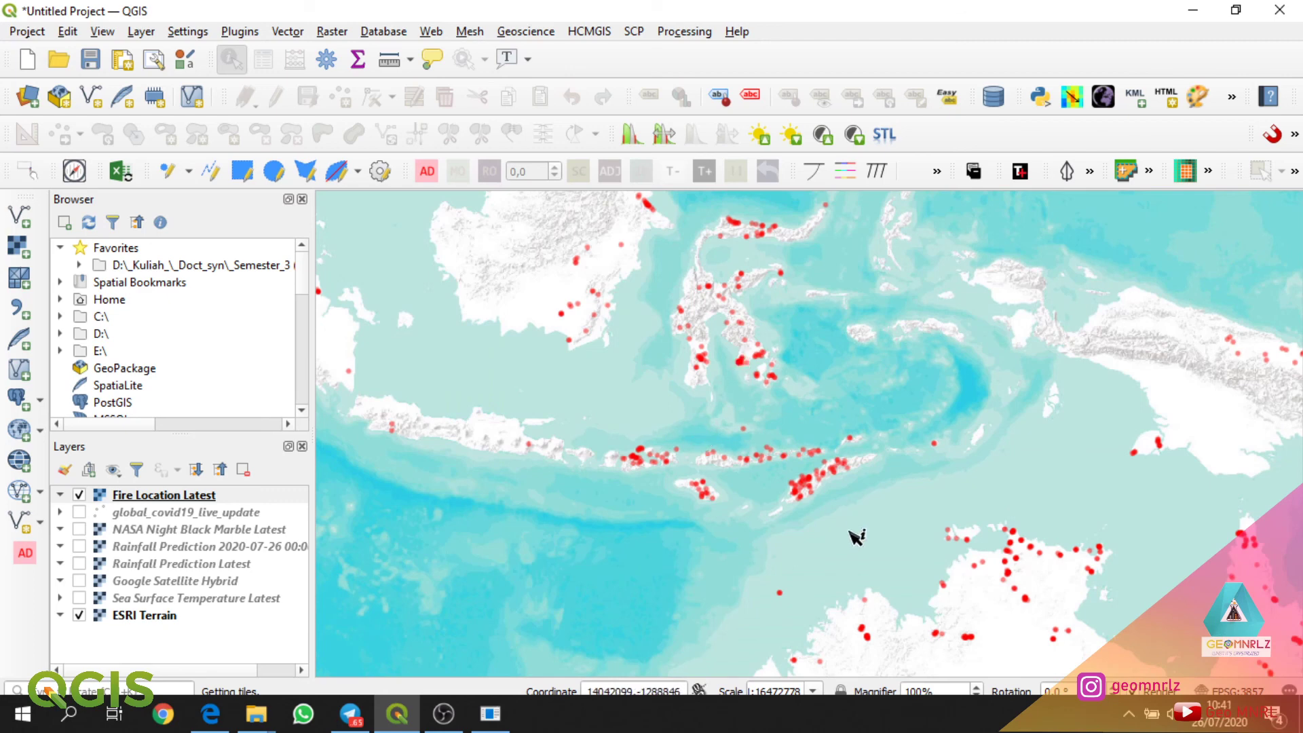
pyautogui.scroll(1, 835, 499)
pyautogui.scroll(3, 835, 498)
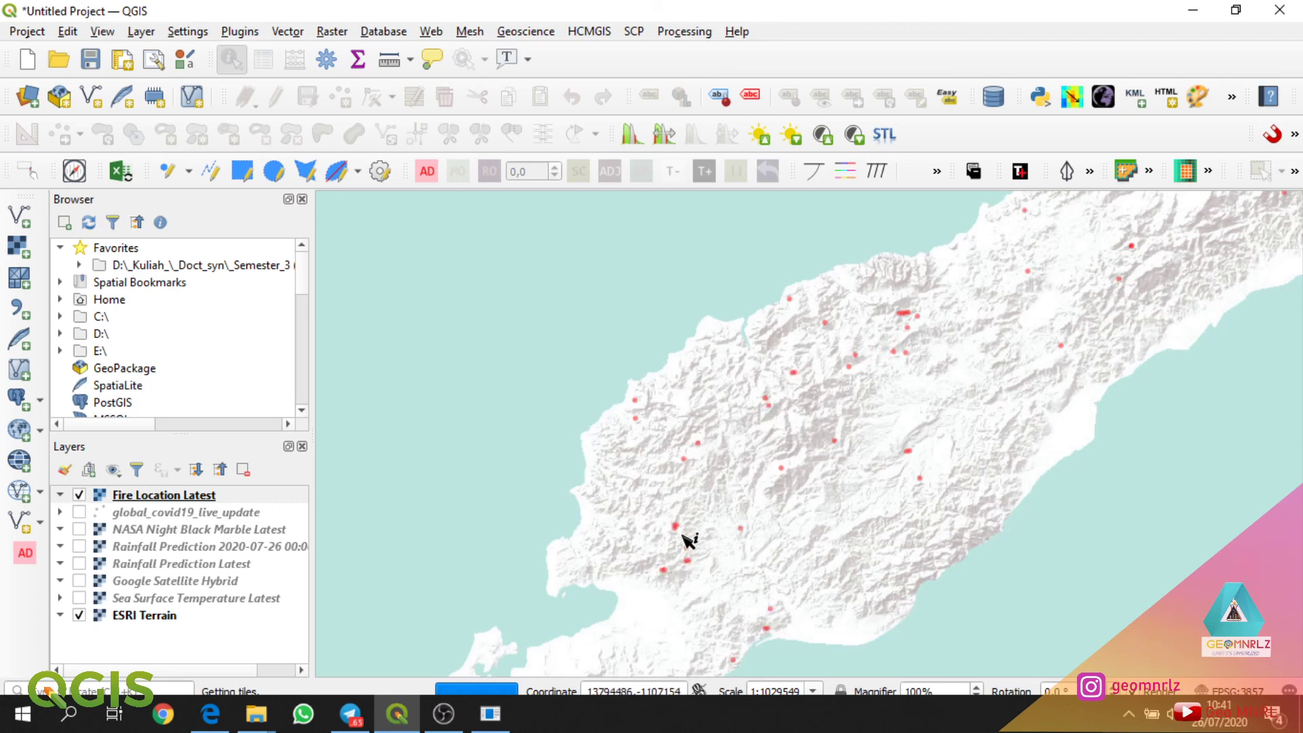
pyautogui.scroll(-3, 681, 521)
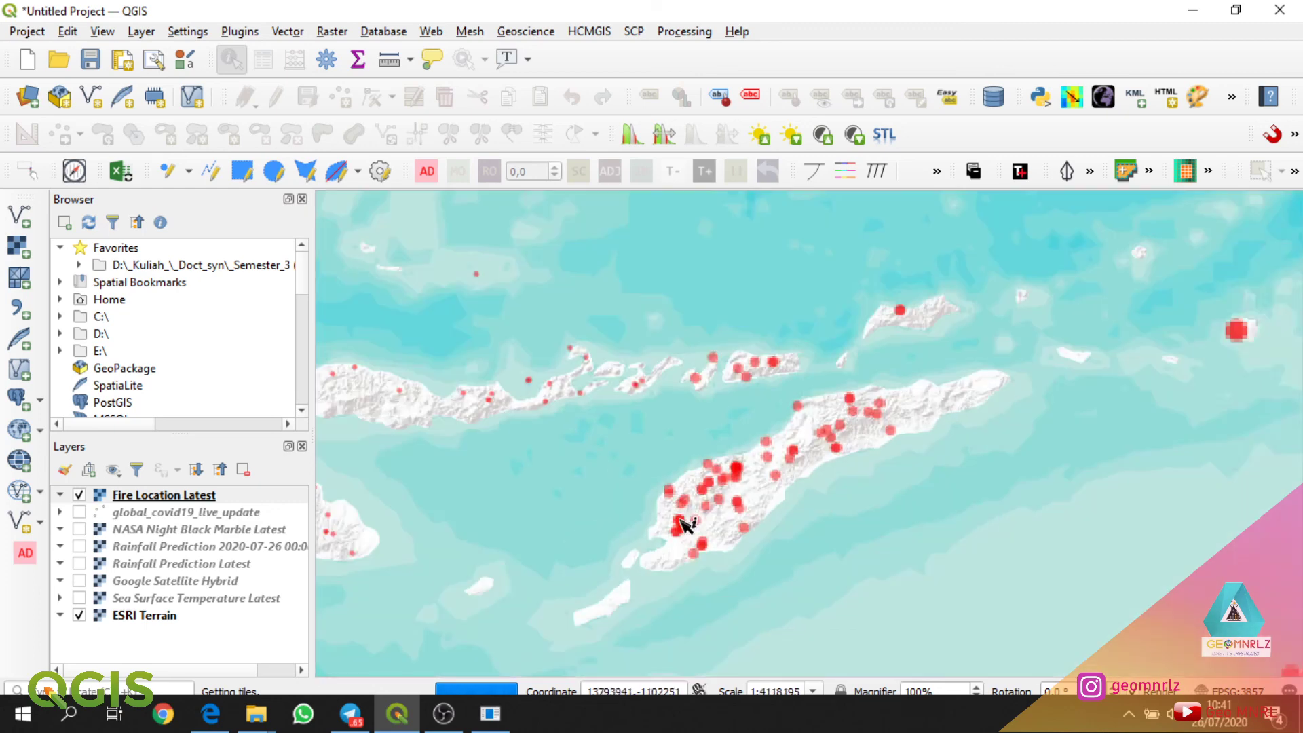